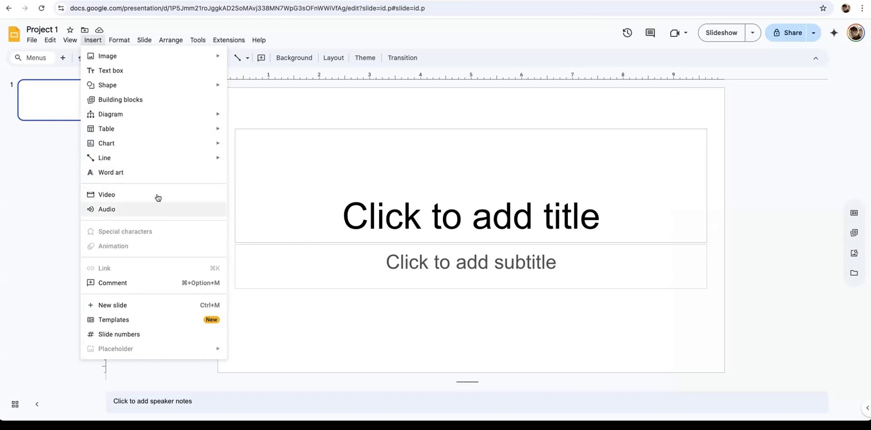
mouse_move(118, 40)
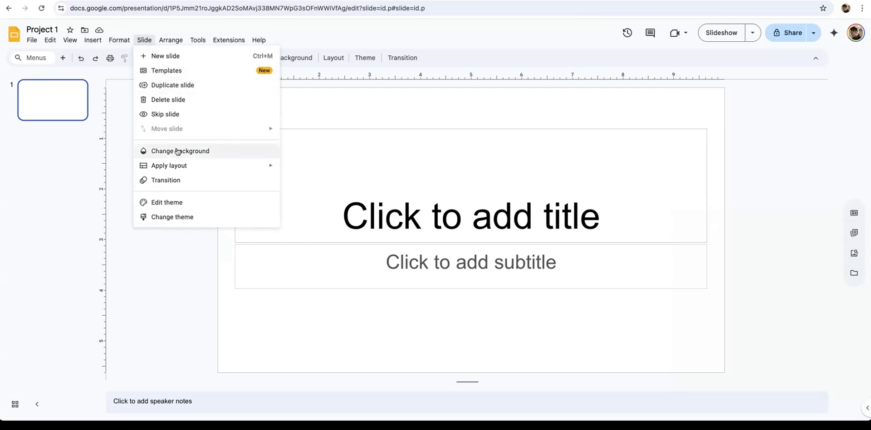
mouse_move(198, 164)
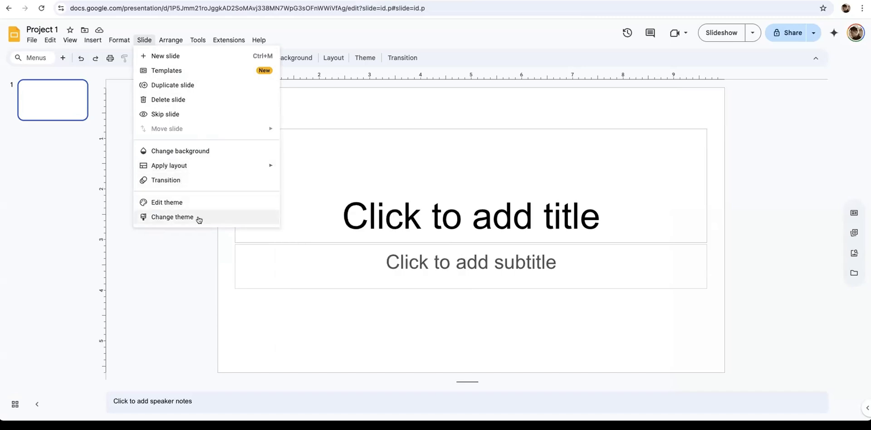
mouse_move(178, 45)
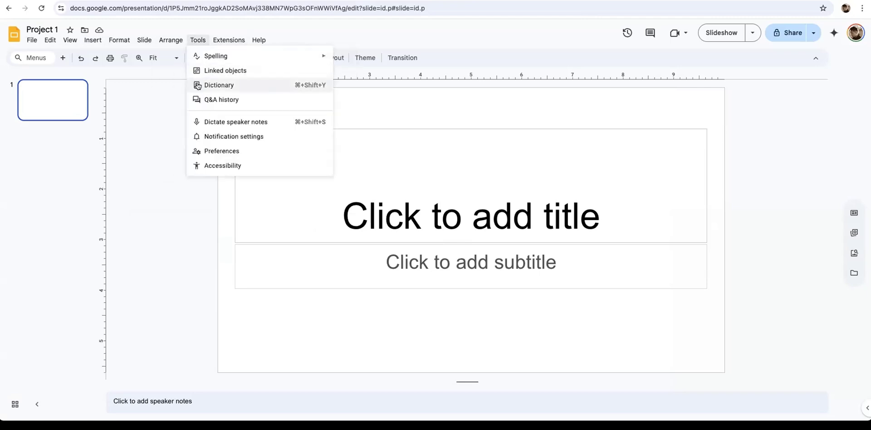
mouse_move(205, 54)
left_click(152, 110)
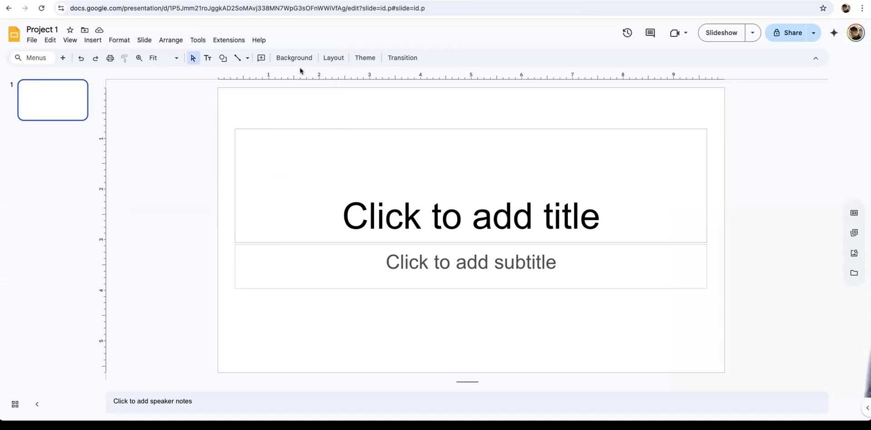
Step: Enter "Cats and Dogs" as the title of the first slide
left_click(464, 182)
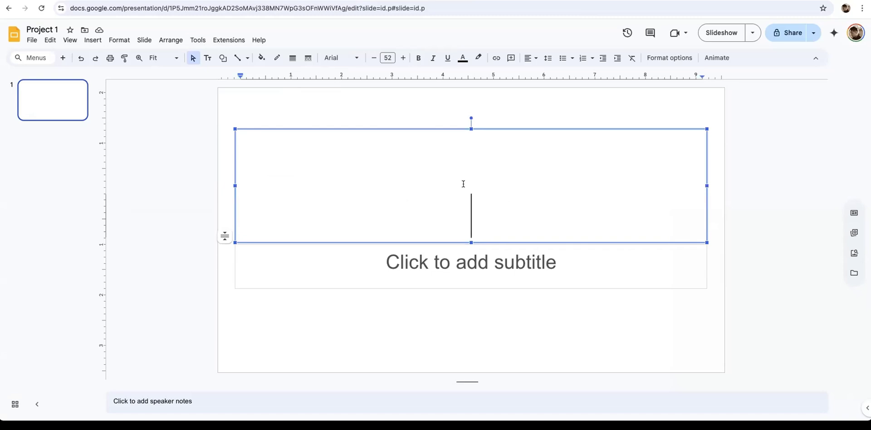
type("Cat")
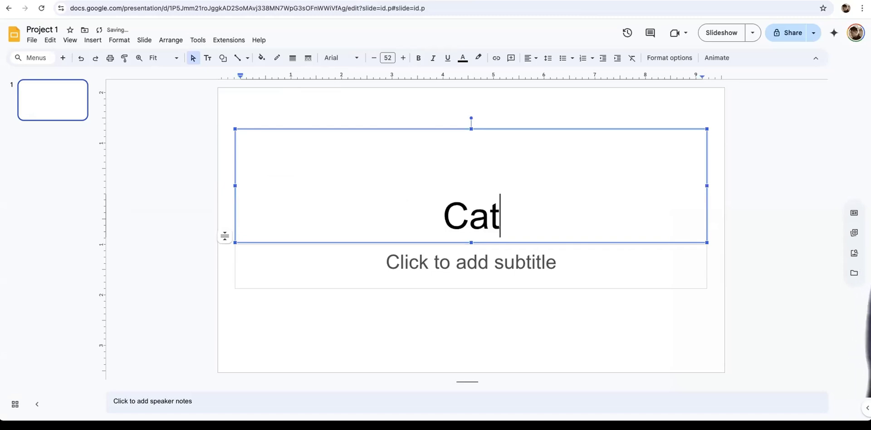
type("s and D")
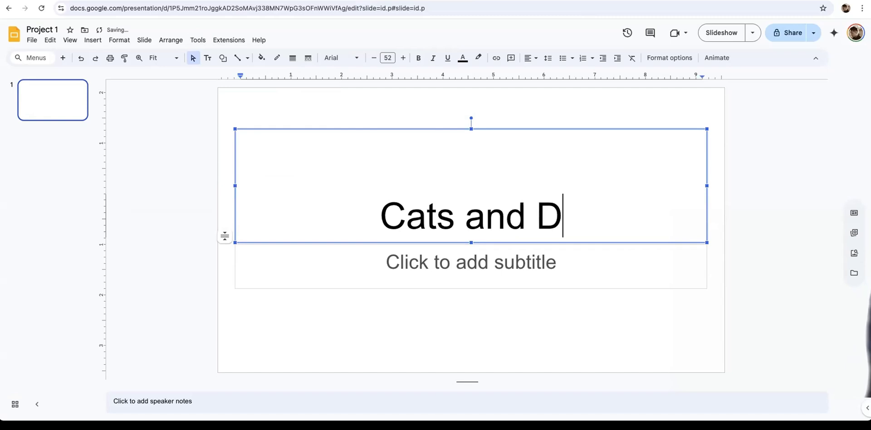
type("ogs")
Step: Enter "Benefits for dogs and cats" as the slide's subtitle
left_click(500, 259)
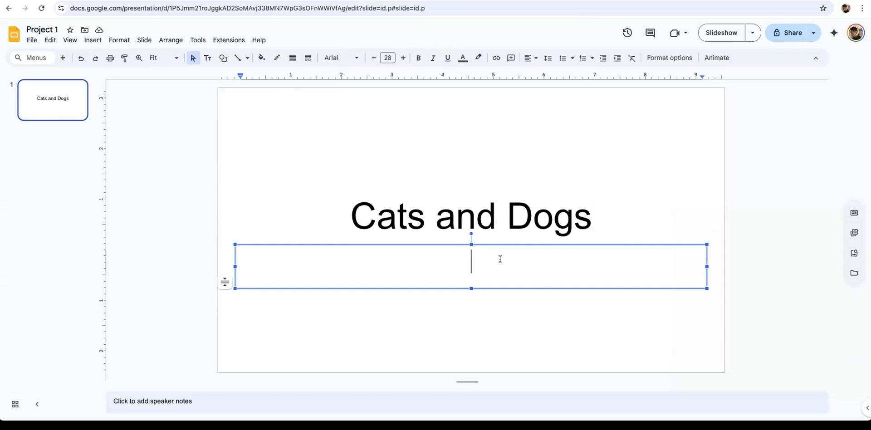
type("benfiti")
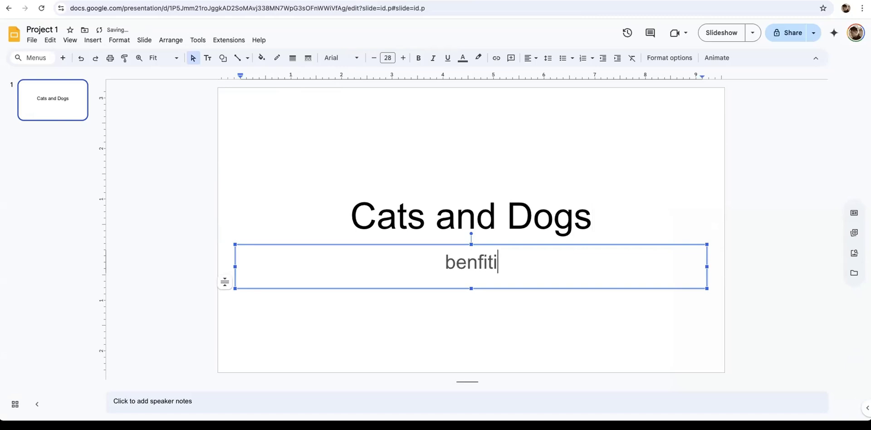
key("BackSpace")
type("s fo")
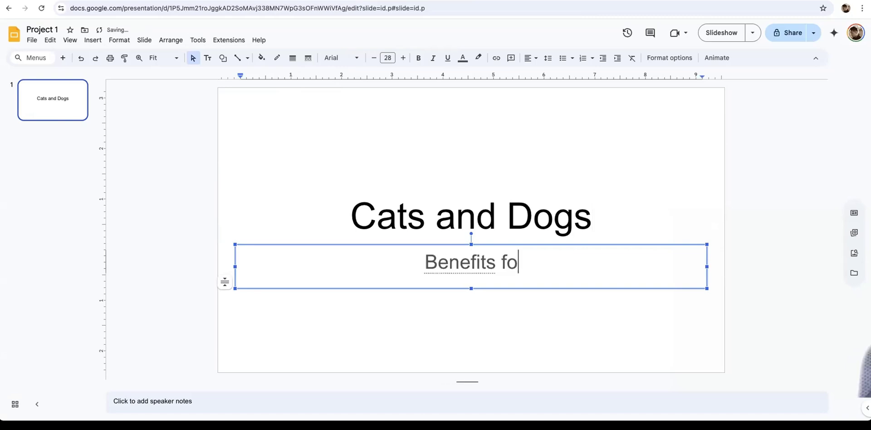
type("r Dogs")
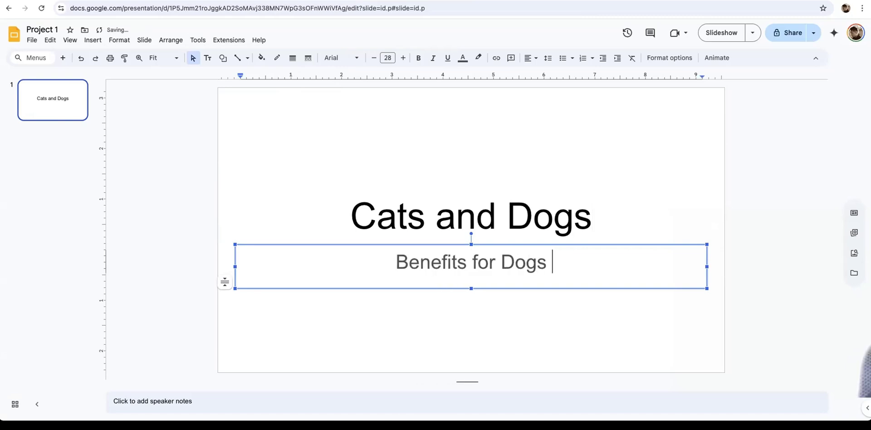
key("BackSpace")
key("BackSpace")
key("BackSpace")
key("BackSpace")
key("BackSpace")
type("dofg")
key("BackSpace")
key("BackSpace")
type("gs and cats")
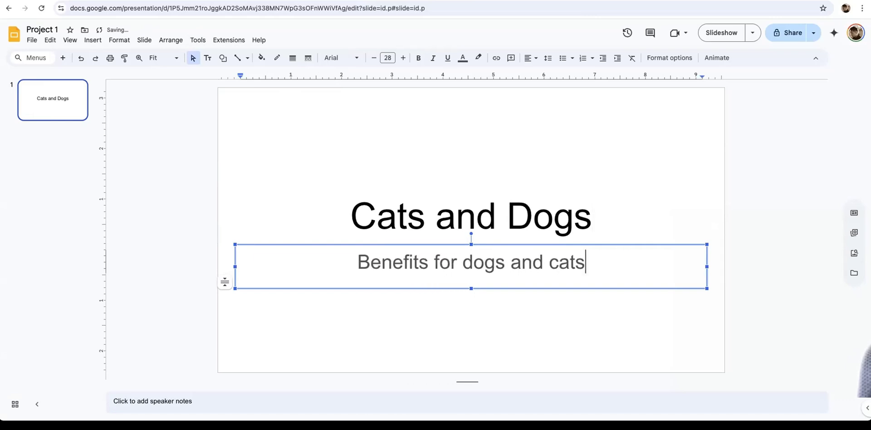
left_click(632, 309)
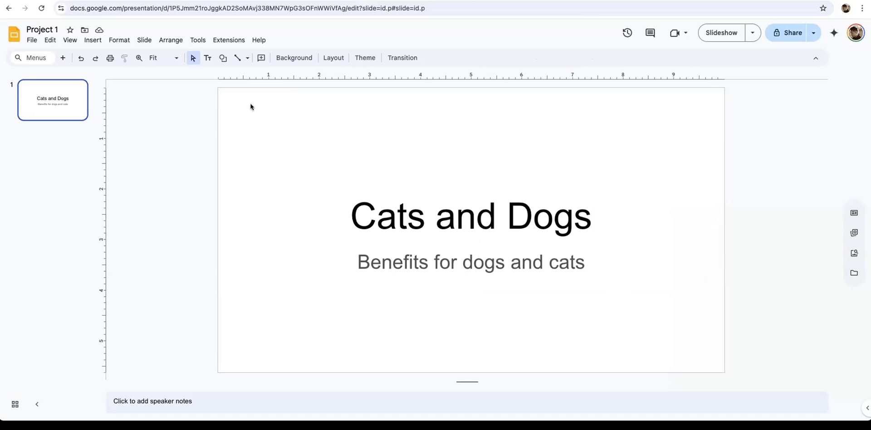
Step: Draw a small heart shape just above the end of the word "Dogs" in the title
left_click(223, 58)
mouse_move(236, 73)
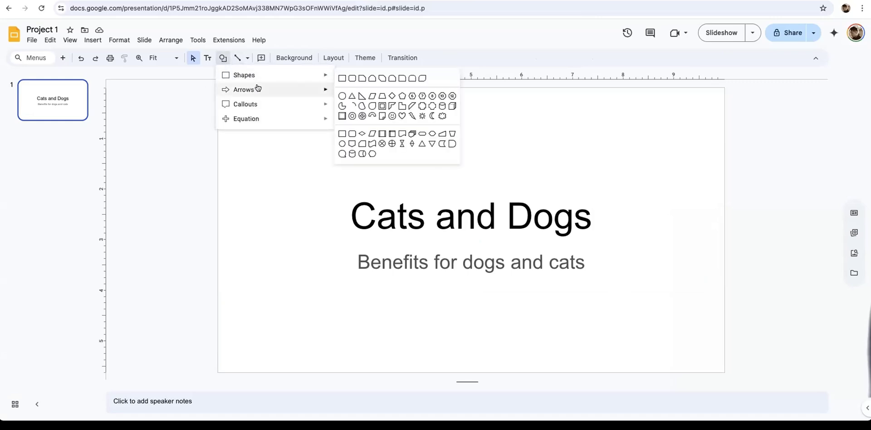
mouse_move(287, 104)
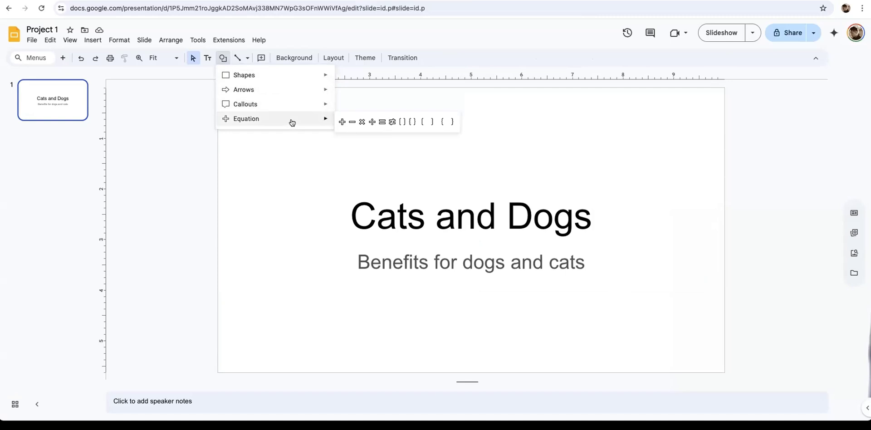
mouse_move(311, 83)
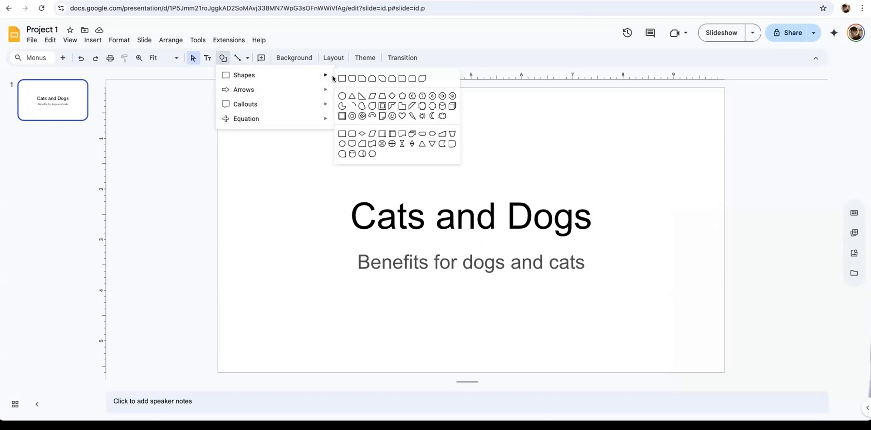
left_click(400, 115)
left_click_drag(260, 136, 608, 188)
left_click(644, 206)
left_click(614, 192)
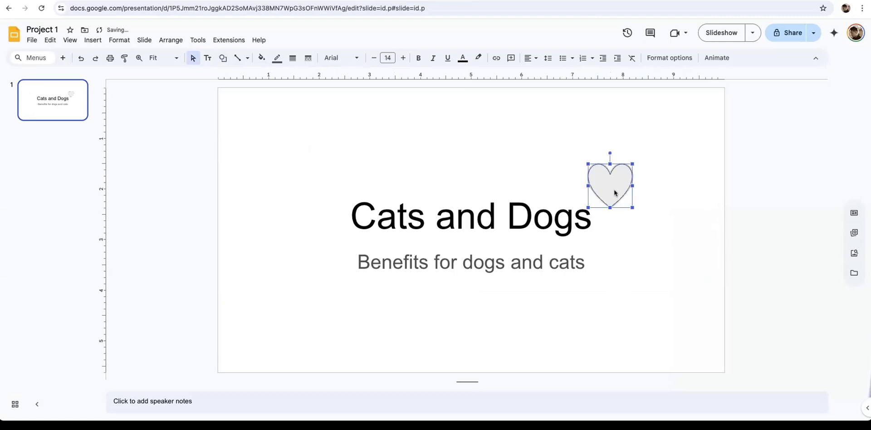
double_click(614, 192)
type("çv")
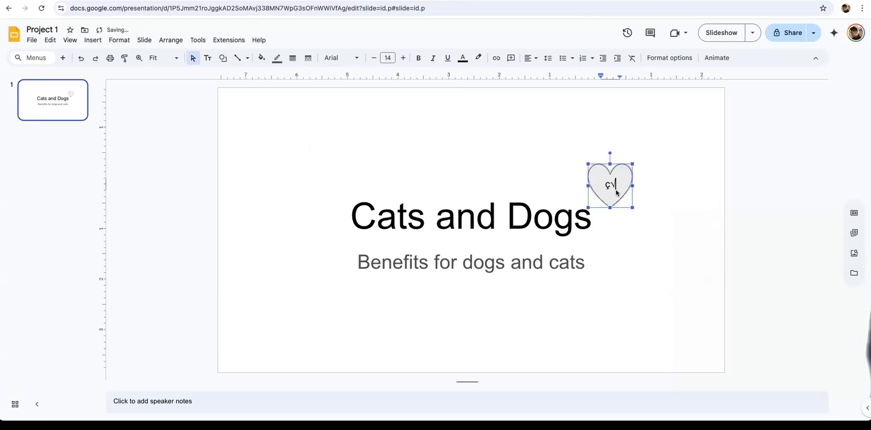
key("BackSpace")
left_click(631, 195)
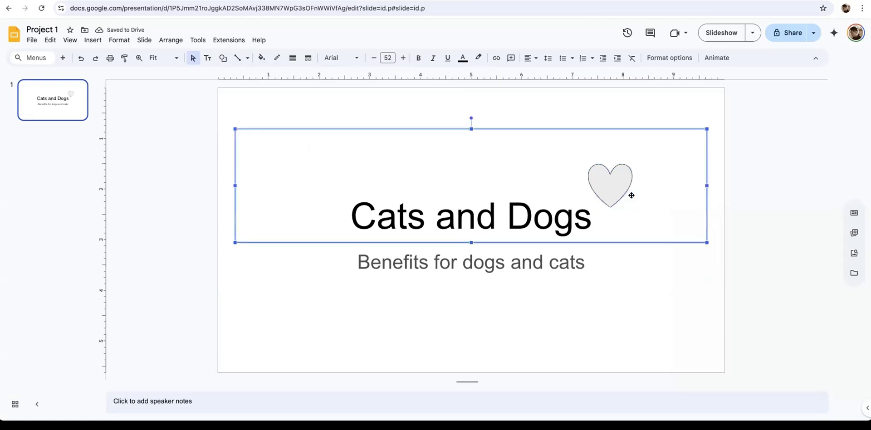
Step: Copy and paste the heart, and place the duplicate just before the word "Cats", slightly below the title line
left_click(613, 186)
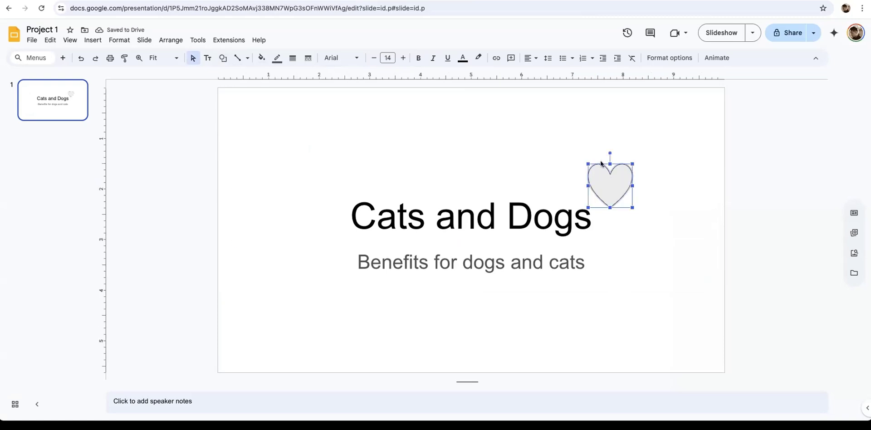
left_click(50, 40)
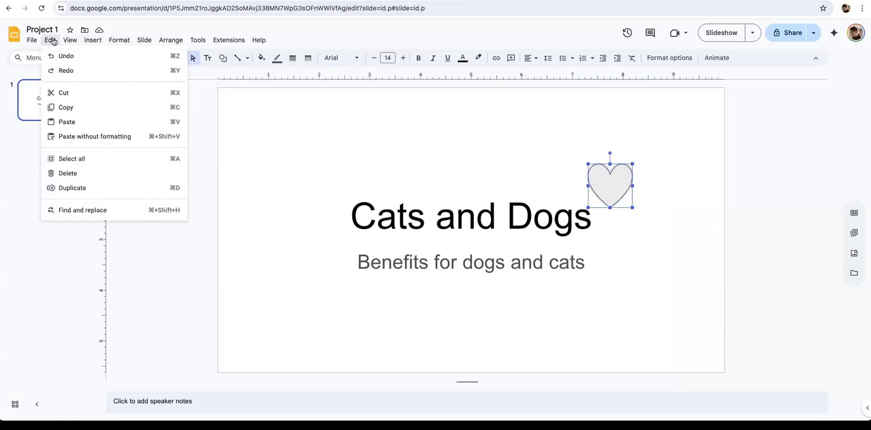
left_click(91, 108)
left_click(50, 40)
left_click(88, 122)
left_click_drag(625, 191, 325, 235)
left_click(510, 188)
Step: Change the font of the title "Cats and Dogs" to Playfair Display Black
left_click(590, 215)
triple_click(552, 213)
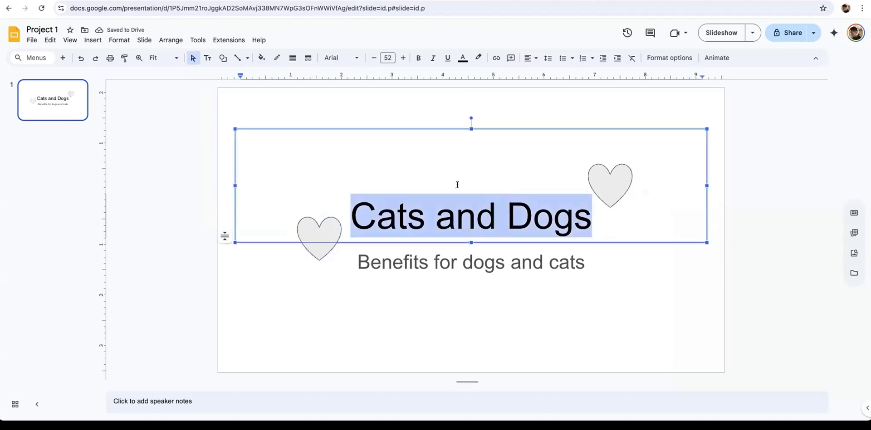
left_click(339, 61)
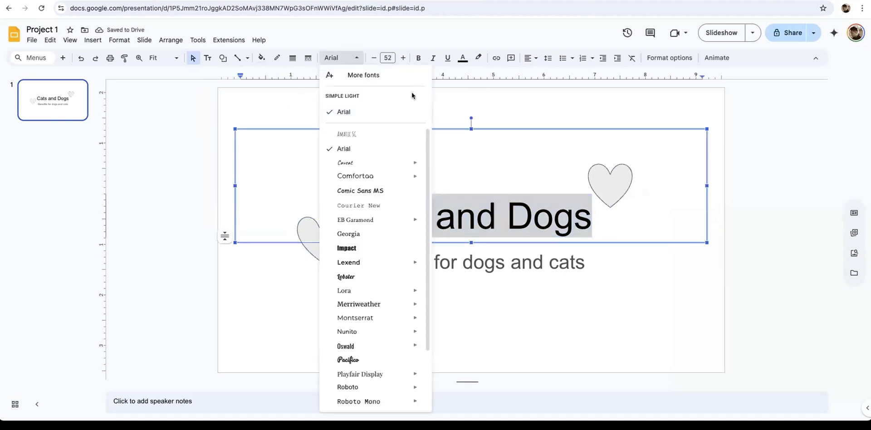
scroll(390, 206, "down", 1)
scroll(388, 217, "down", 1)
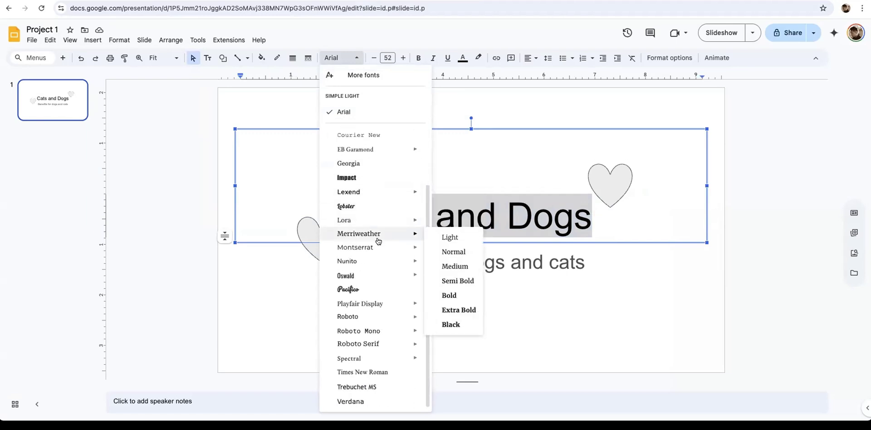
mouse_move(368, 299)
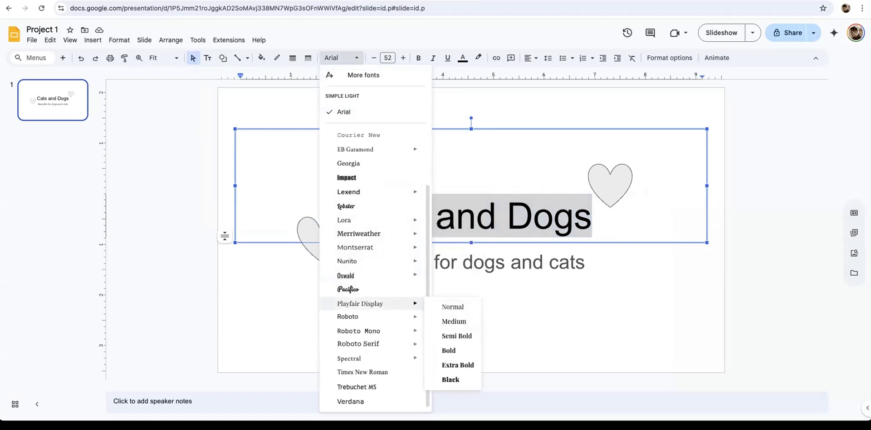
left_click(451, 379)
left_click(496, 153)
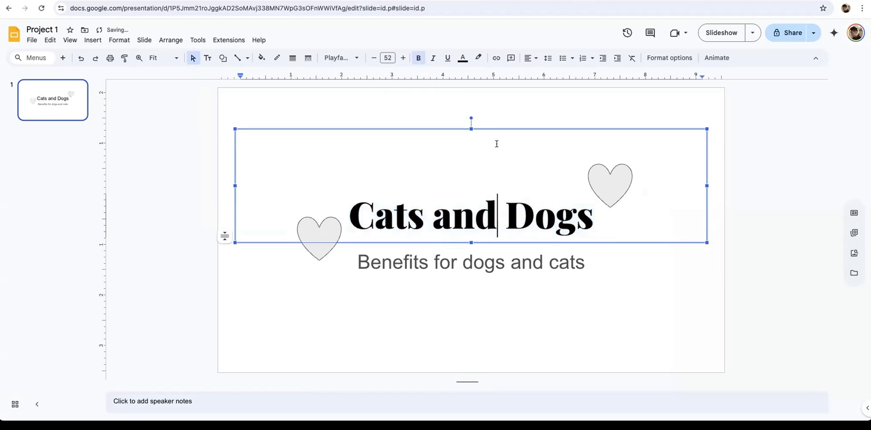
Step: Change the font of the subtitle "Benefits for dogs and cats" to Playfair Display Medium
triple_click(522, 263)
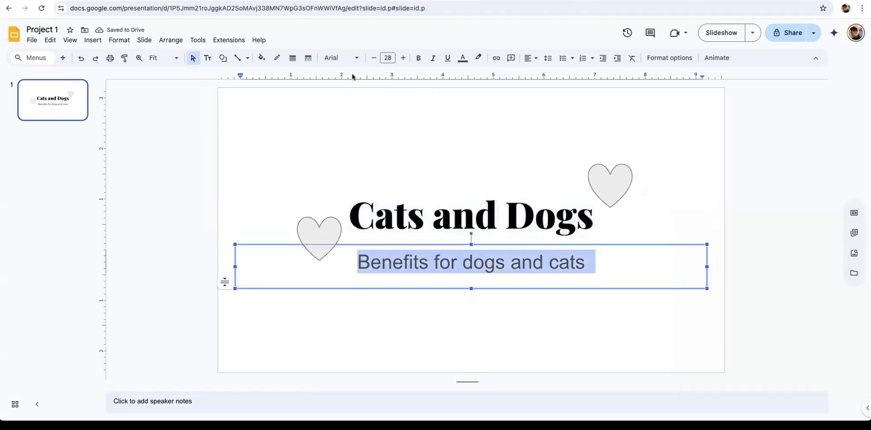
left_click(357, 57)
mouse_move(383, 149)
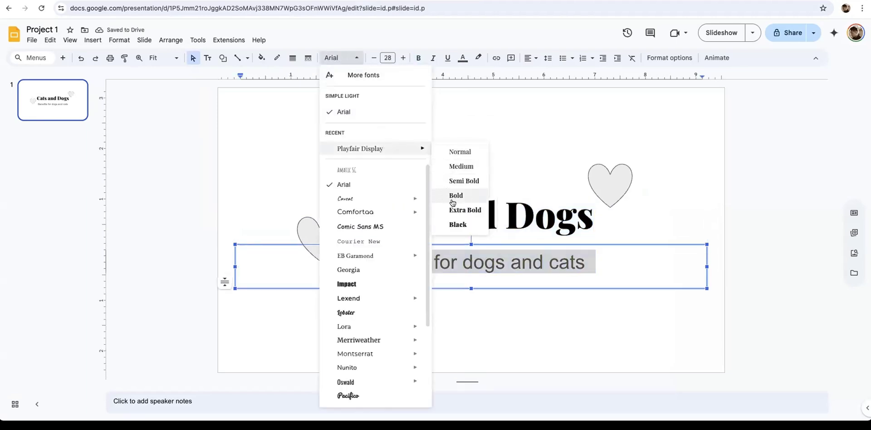
left_click(451, 167)
left_click(522, 159)
Step: Set the subtitle's text colour to black from the theme colours
triple_click(499, 263)
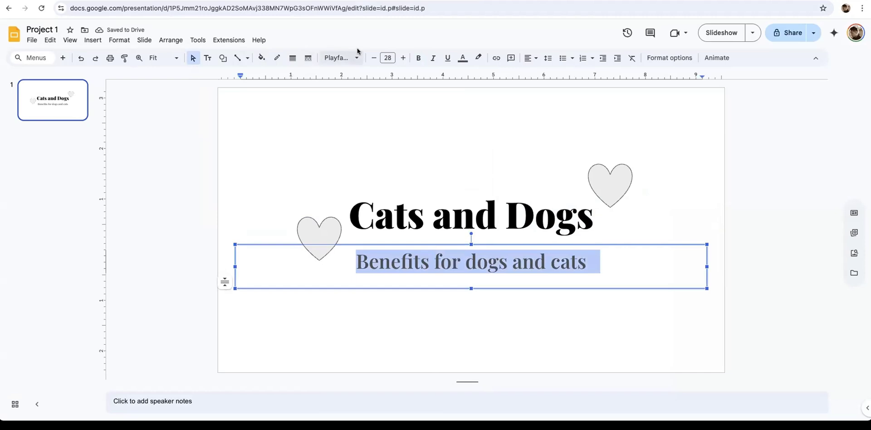
left_click(462, 57)
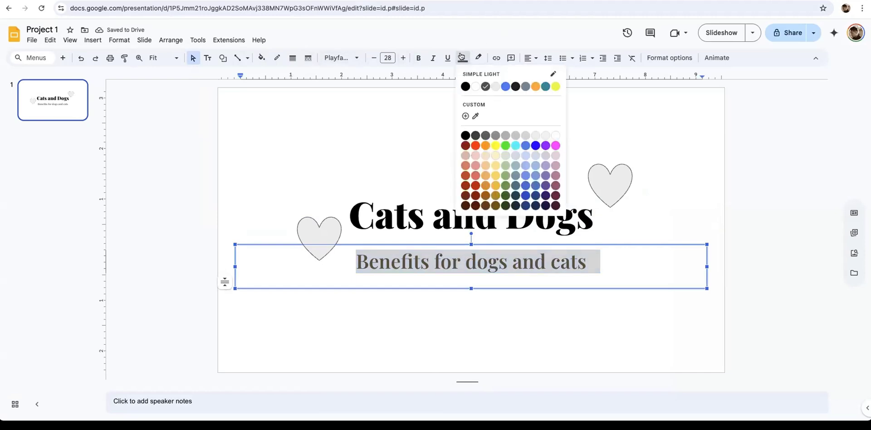
left_click(465, 86)
left_click(509, 143)
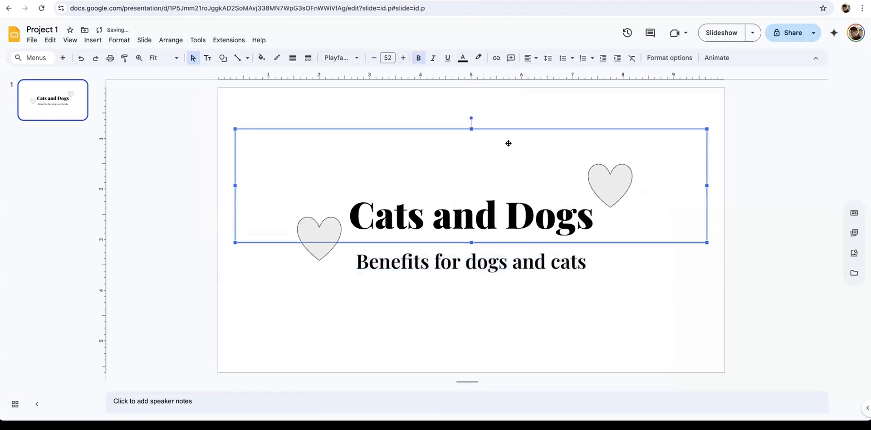
Step: Set the border colour of both hearts to white from the theme colours
left_click(630, 173)
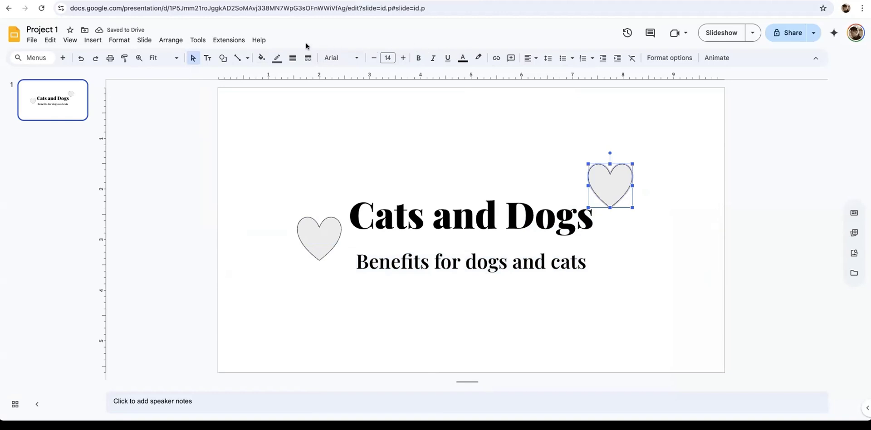
left_click(277, 57)
left_click(289, 86)
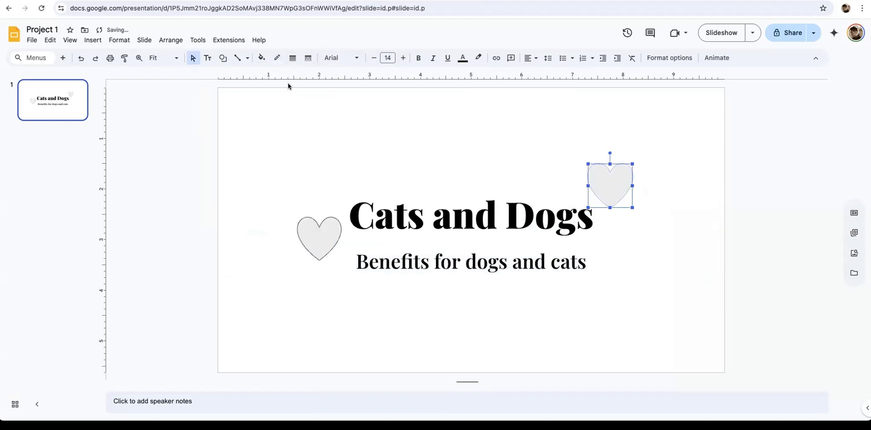
left_click(330, 247)
left_click(277, 57)
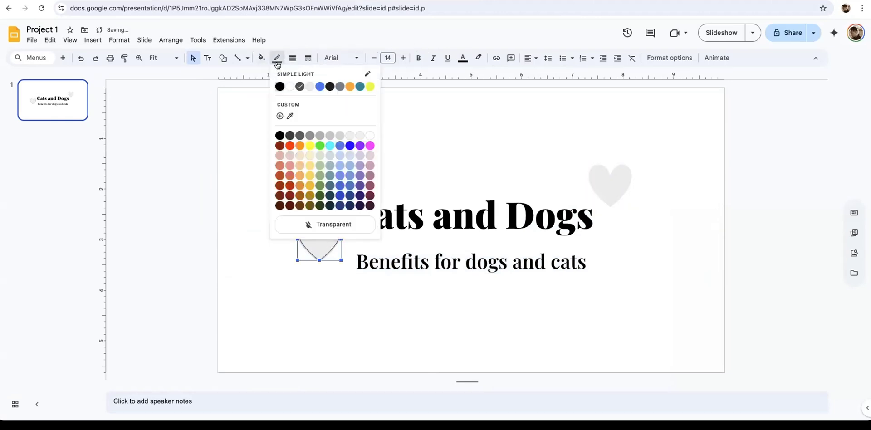
left_click(289, 87)
left_click(223, 192)
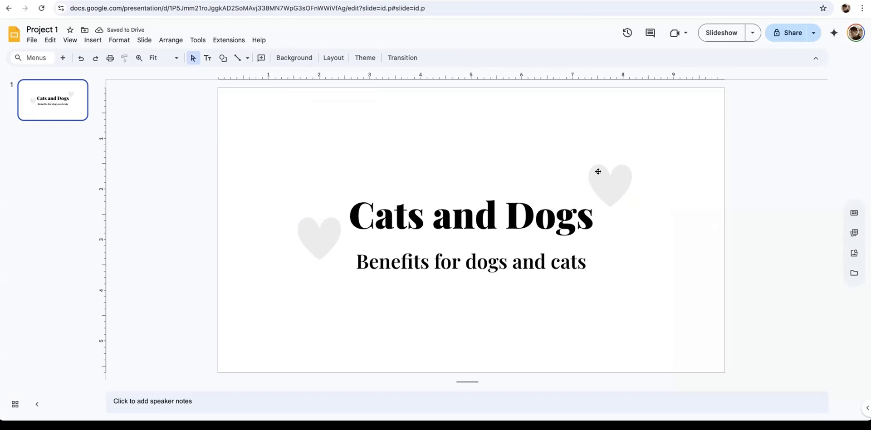
Step: Move the heart above "Dogs" slightly to the right, farther away from the title text
left_click_drag(598, 171, 606, 173)
left_click(538, 181)
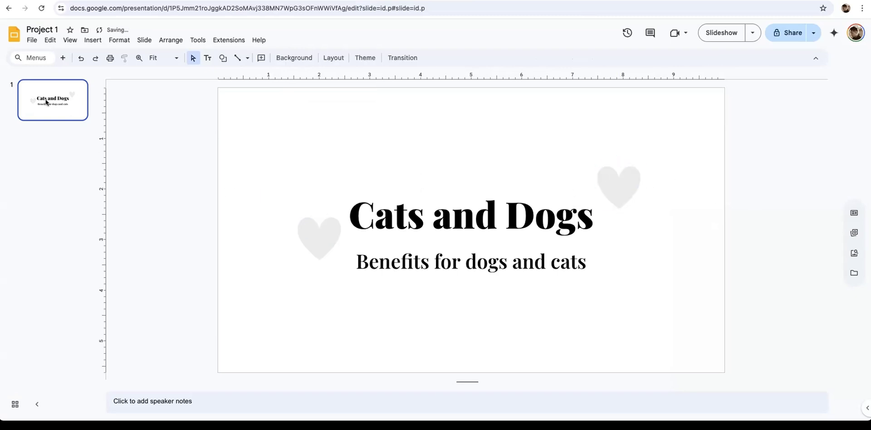
Step: Add a new slide with title and body placeholders after the title slide
left_click(93, 39)
mouse_move(144, 39)
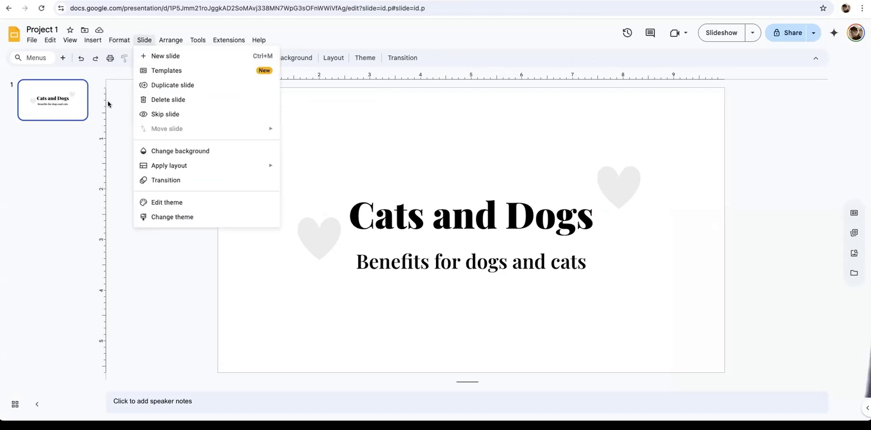
left_click(96, 131)
right_click(70, 110)
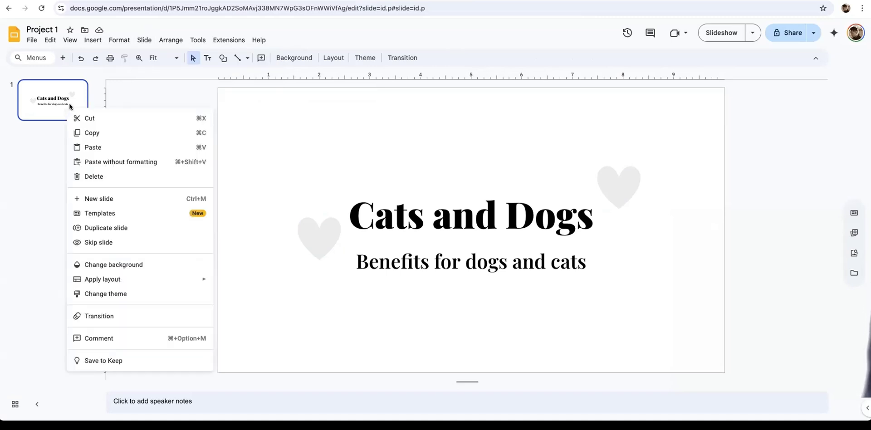
left_click(151, 200)
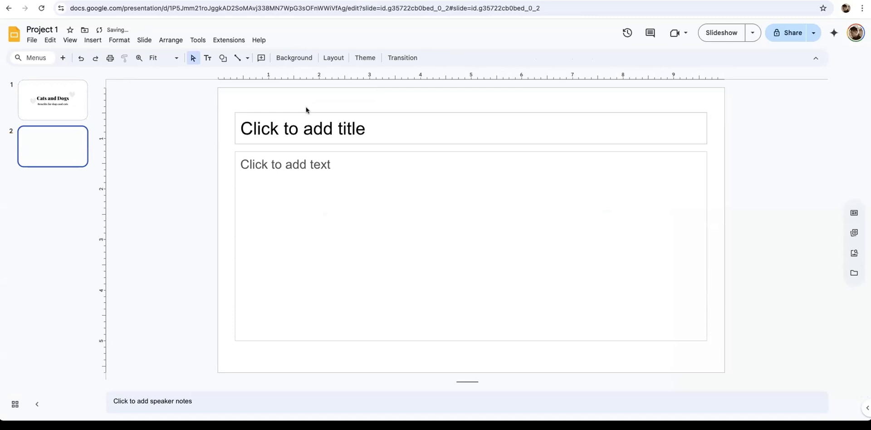
Step: Enter "Cats" in the title placeholder of the second slide
left_click(347, 116)
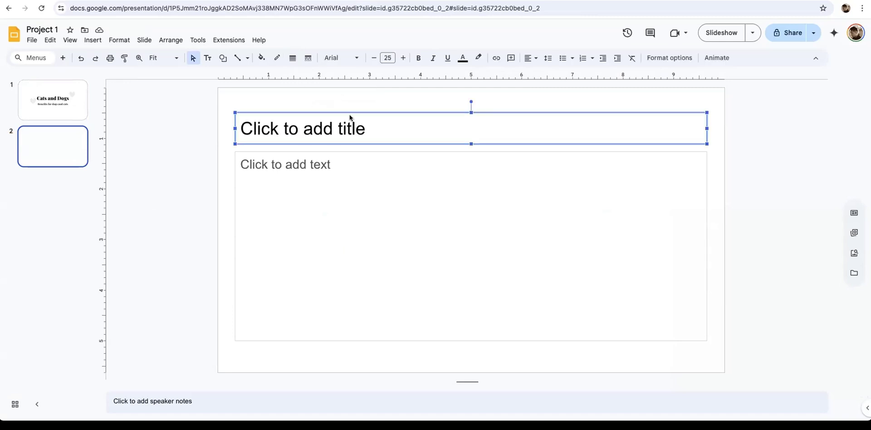
left_click(344, 125)
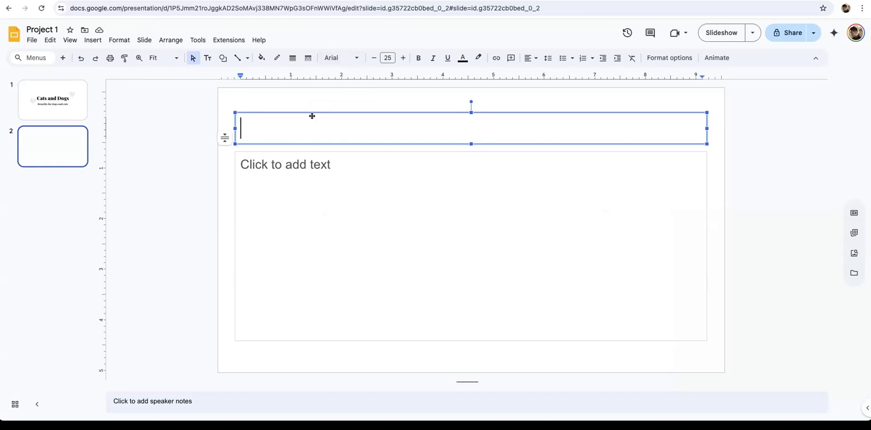
double_click(298, 123)
left_click(287, 126)
type("Cats")
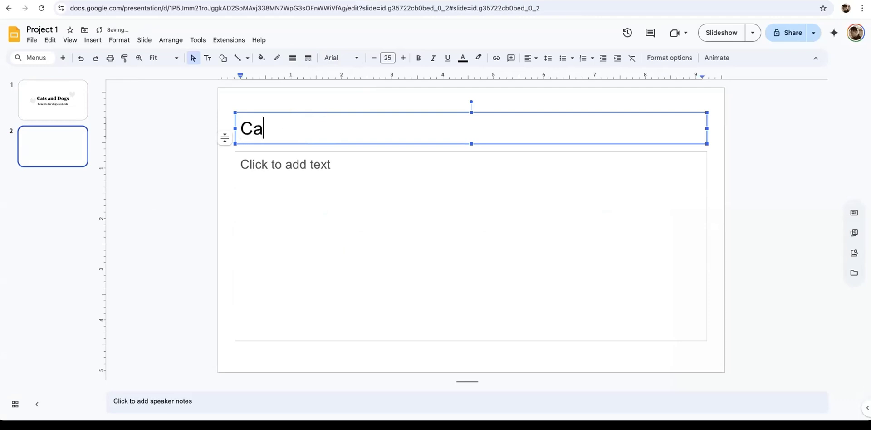
Step: Format the second slide's title "Cats" in bold Playfair Display
double_click(262, 129)
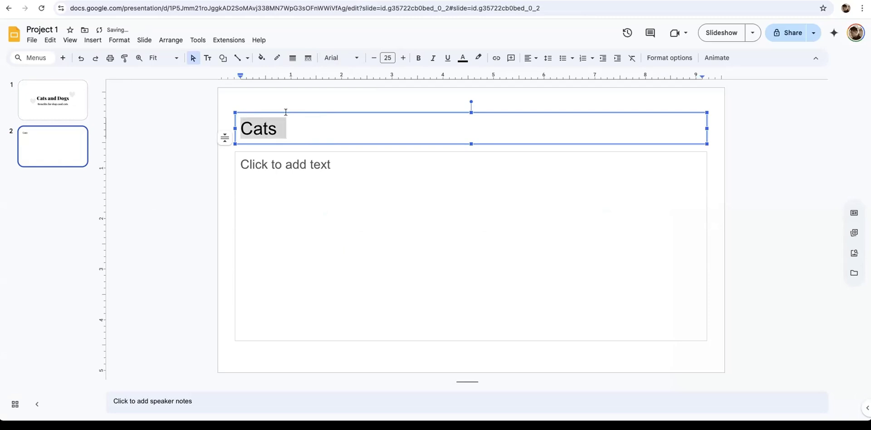
left_click(356, 57)
left_click(388, 146)
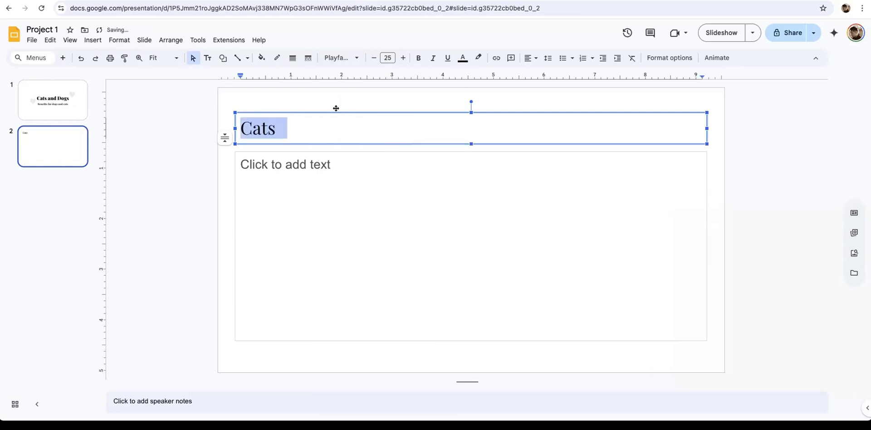
left_click(416, 58)
left_click(184, 122)
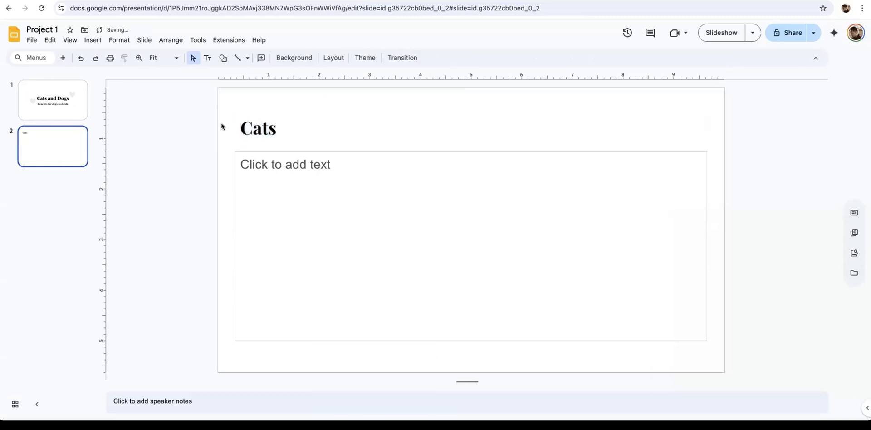
Step: Insert text before "Cats" so that the slide title reads "Benefits for Cats"
left_click(274, 117)
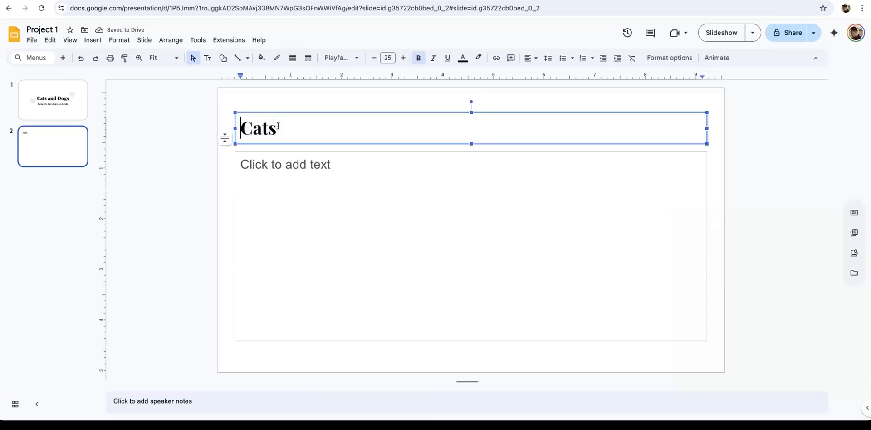
type("Benefits")
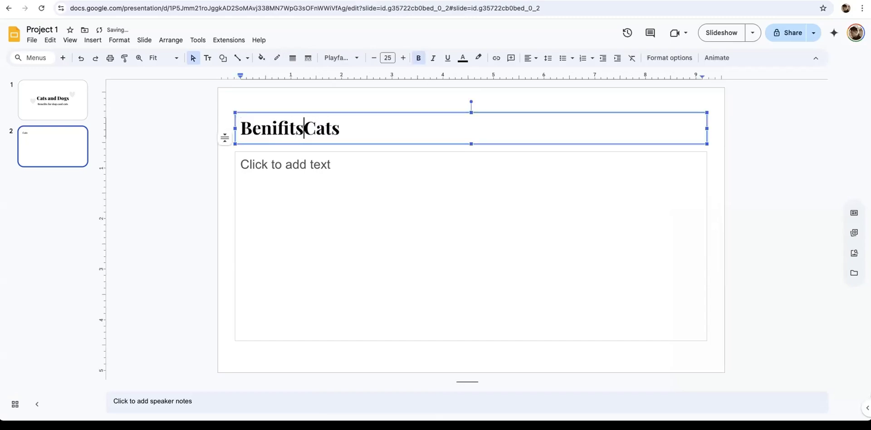
type(" for")
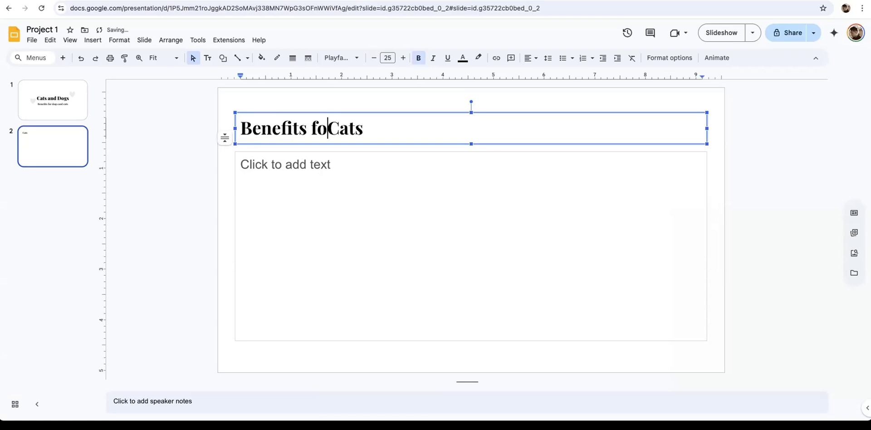
key("Escape")
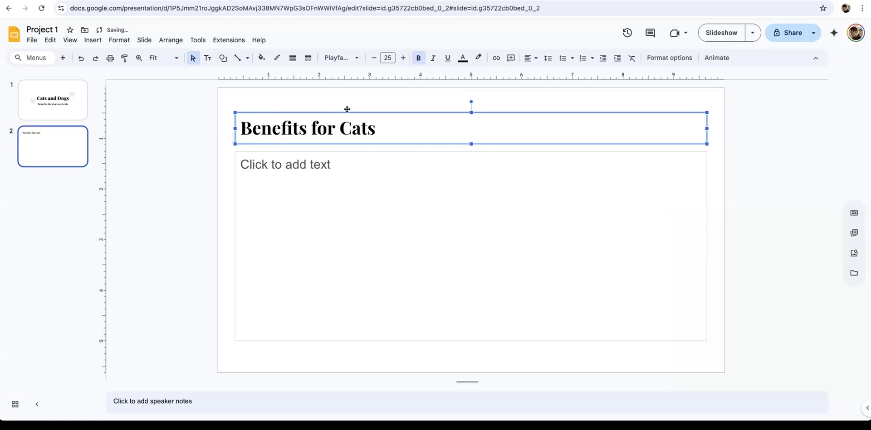
left_click(399, 92)
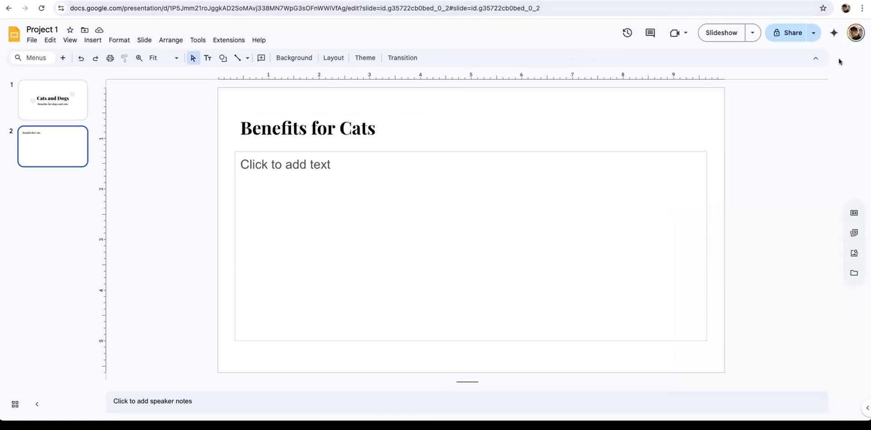
Step: Open a new browser tab and search Google for "benefits for cats"
left_click(836, 34)
left_click(598, 0)
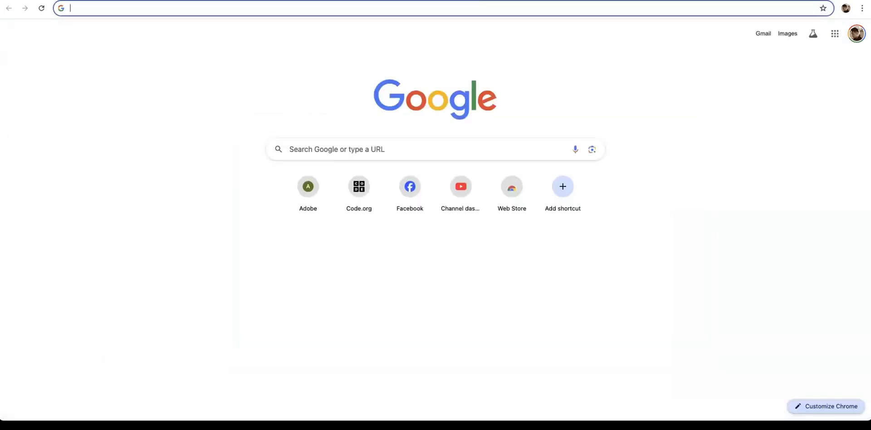
type("beni")
key("BackSpace")
type("efiits")
key("BackSpace")
key("BackSpace")
key("BackSpace")
type("ts for cats")
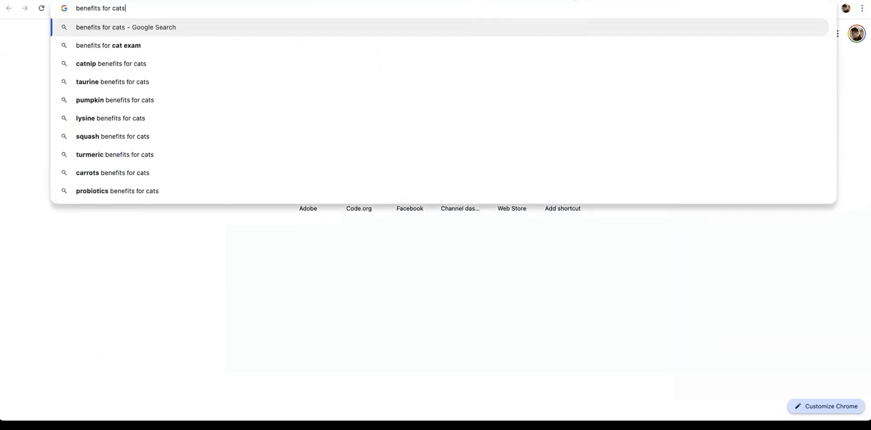
key("Return")
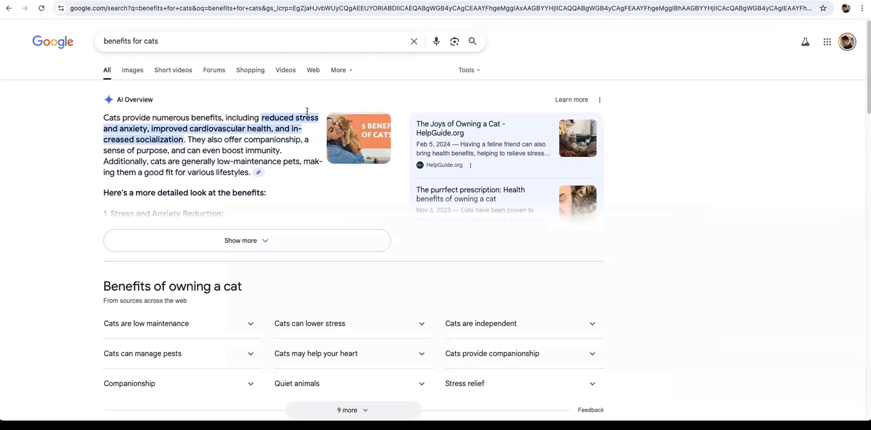
Step: Expand the AI Overview and read through its detailed list of cat benefits
left_click(300, 237)
scroll(326, 195, "down", 3)
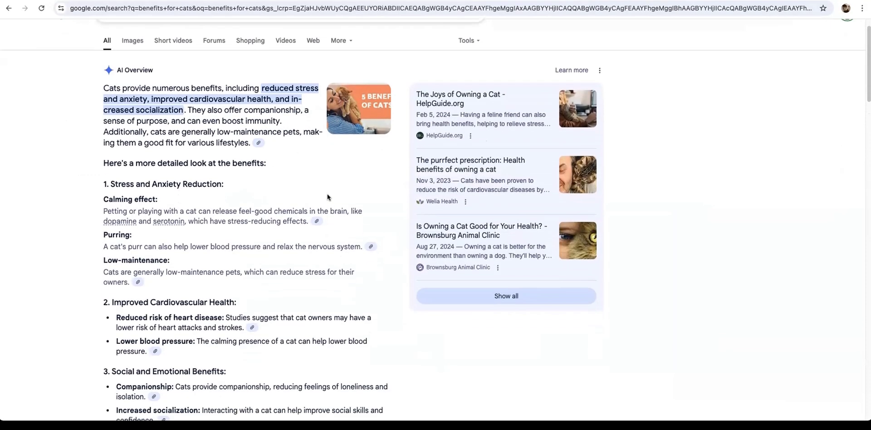
scroll(330, 198, "down", 7)
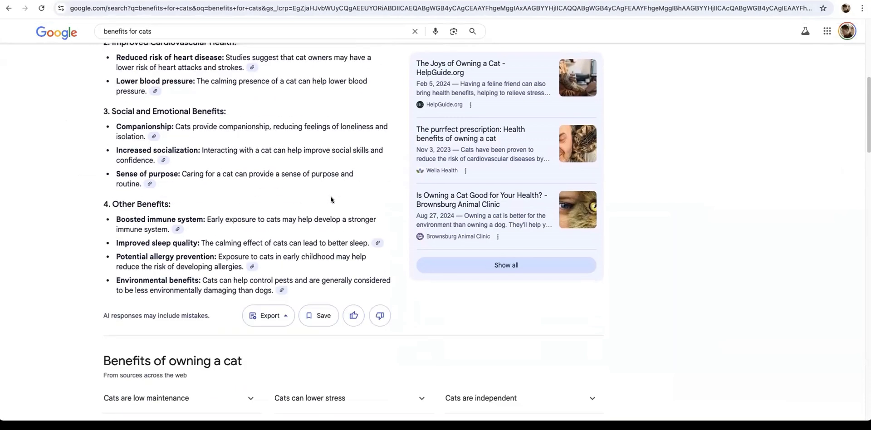
scroll(331, 198, "down", 4)
scroll(234, 161, "down", 5)
scroll(238, 163, "up", 6)
scroll(238, 162, "up", 10)
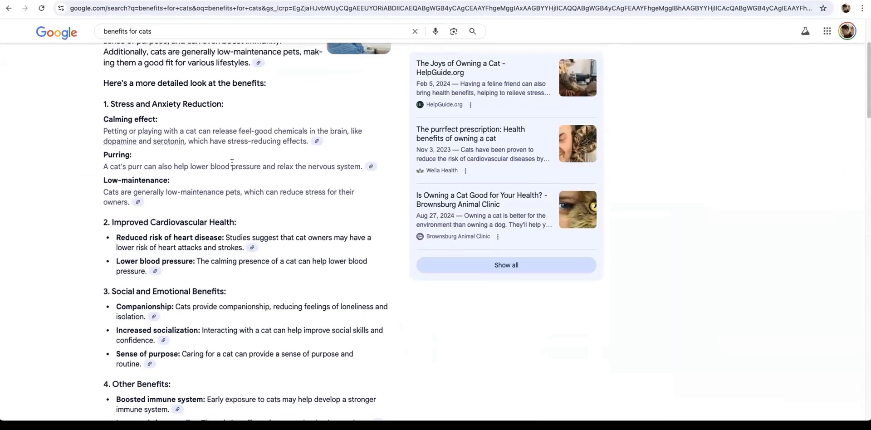
Step: Copy the "Stress and Anxiety Reduction" and "Improved Cardiovascular Health" sections from the AI Overview
mouse_move(92, 132)
left_mouse_down()
mouse_move(174, 168)
mouse_move(237, 238)
mouse_move(381, 325)
mouse_move(260, 273)
mouse_move(254, 295)
mouse_move(273, 325)
mouse_move(257, 57)
left_mouse_up()
scroll(262, 249, "down", 3)
left_click_drag(236, 20, 182, 165)
left_click(95, 129)
left_click_drag(95, 131, 322, 302)
key("ctrl+c")
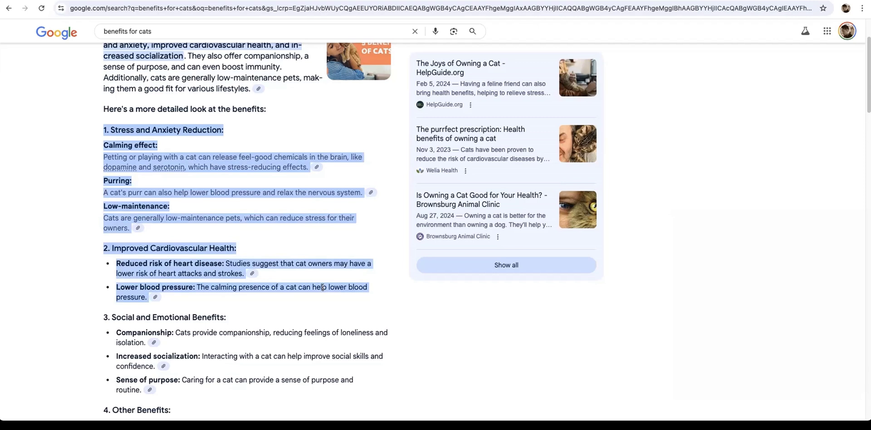
Step: Return to the Google Slides presentation and paste the copied cat benefits into the second slide's body placeholder
key("ctrl+shift+Tab")
key("ctrl+shift+Tab")
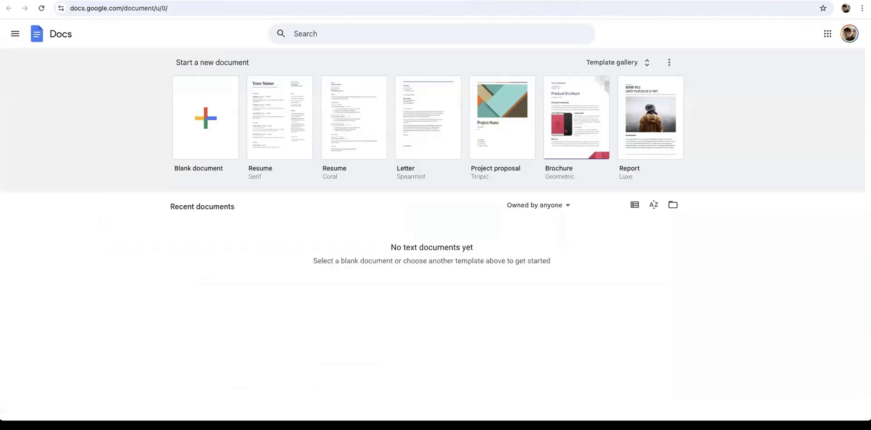
left_click(373, 169)
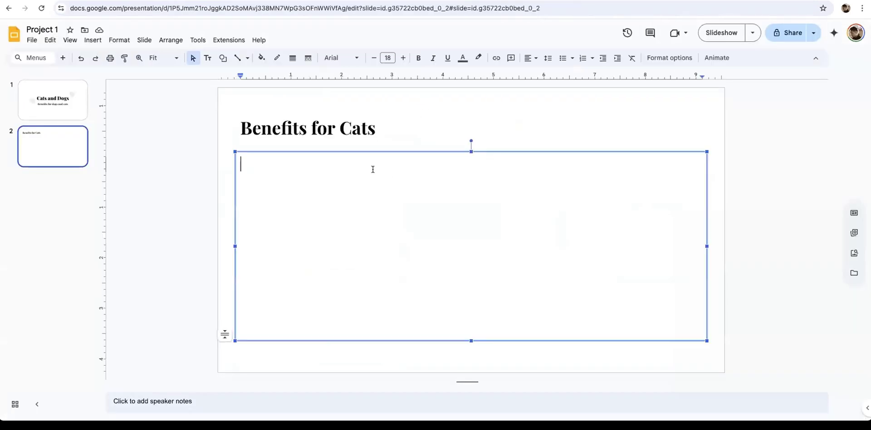
key("ctrl+v")
Step: Delete the empty bullets after the "Lower blood pressure" line in the body text
key("Up")
key("BackSpace")
key("BackSpace")
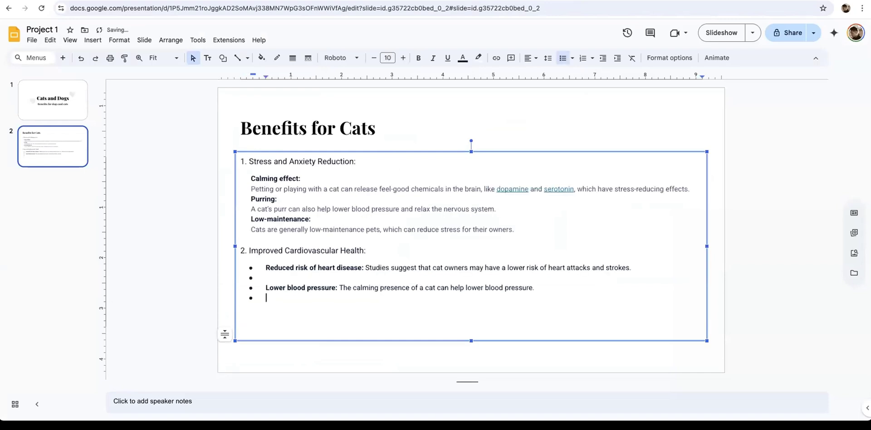
key("BackSpace")
key("BackSpace")
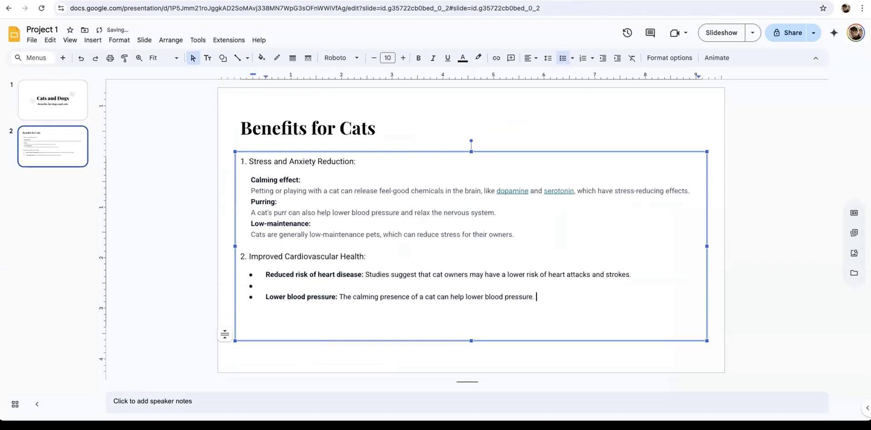
left_click(267, 323)
key("BackSpace")
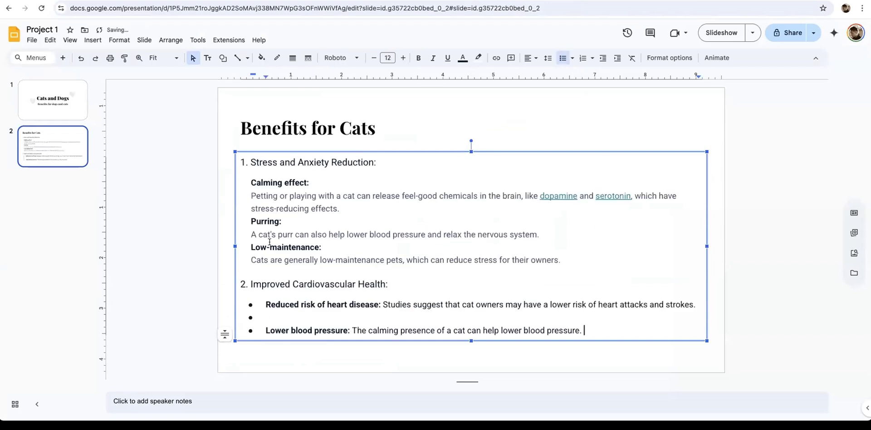
left_click(170, 223)
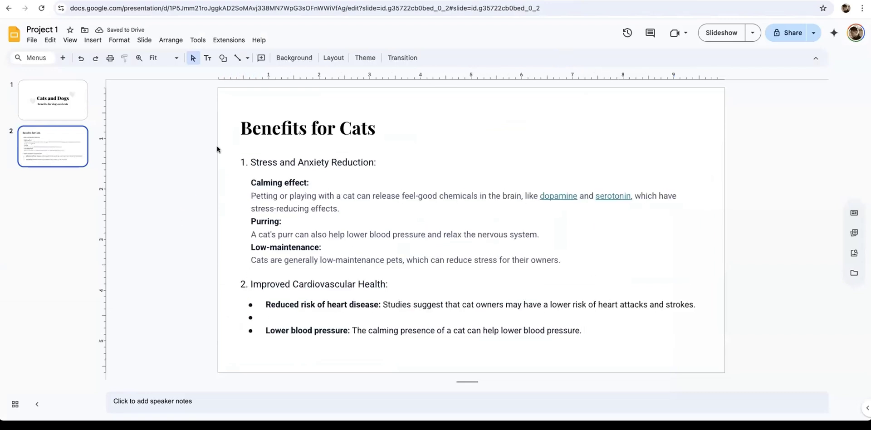
Step: Change the font of all the body text on the "Benefits for Cats" slide to Playfair Display Semi Bold
left_click(237, 162)
left_click(241, 161)
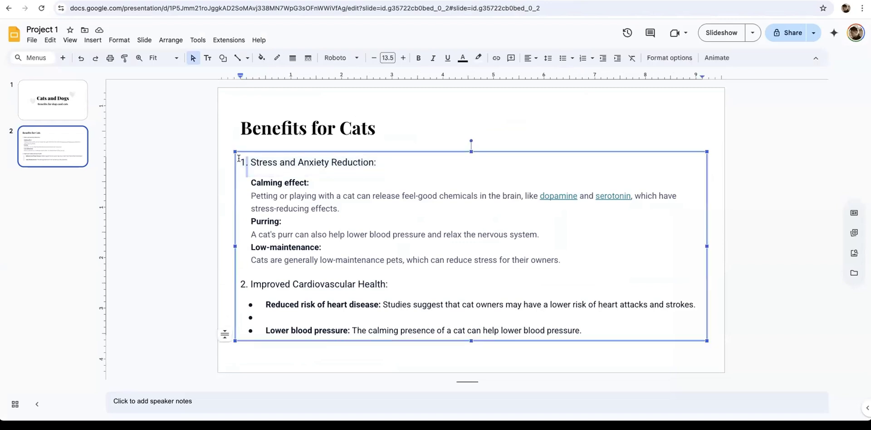
mouse_move(241, 162)
left_mouse_down()
mouse_move(604, 289)
mouse_move(626, 331)
left_mouse_up()
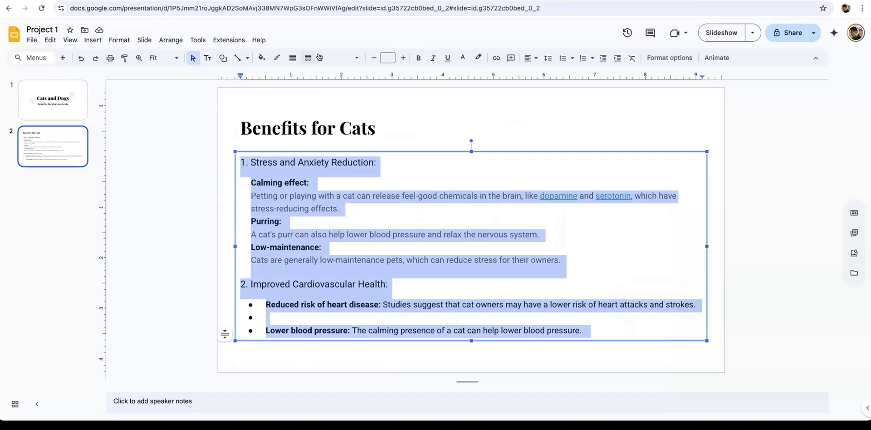
left_click(341, 58)
mouse_move(386, 150)
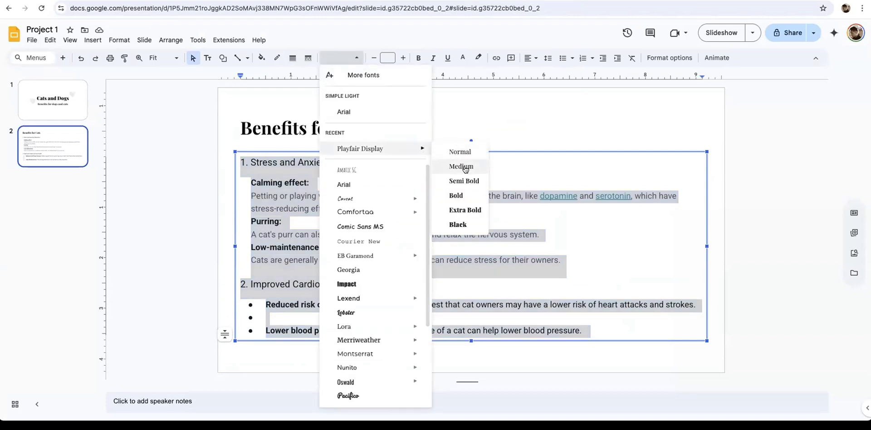
left_click(474, 180)
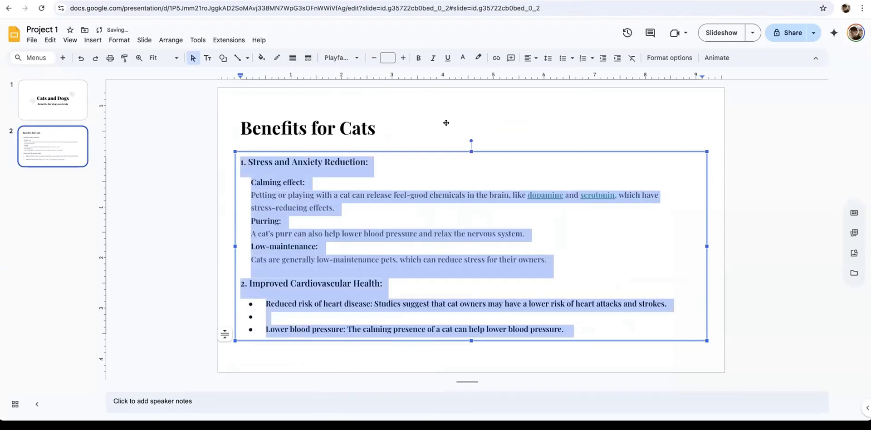
left_click(166, 155)
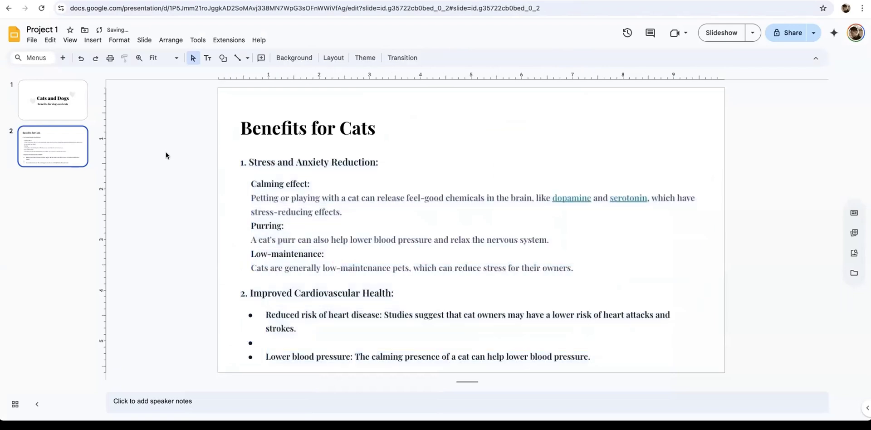
Step: Move the body text box slightly upward and extend its lower edge to enclose the last bullet
left_click(387, 151)
left_click_drag(387, 151, 417, 147)
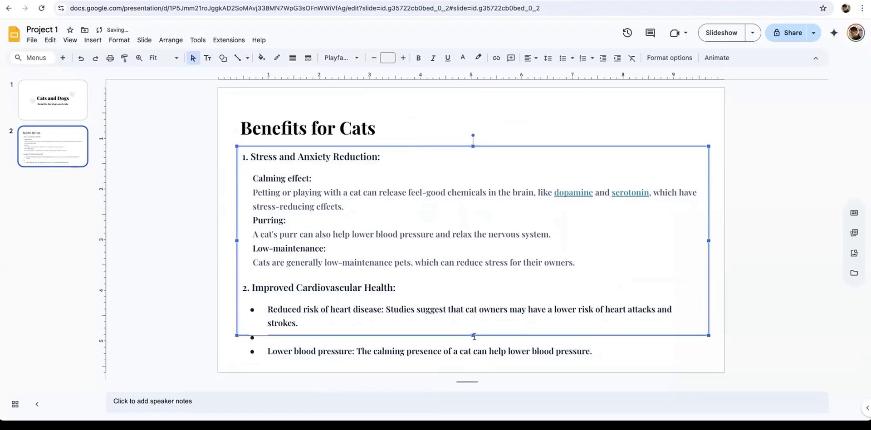
left_click_drag(473, 335, 473, 363)
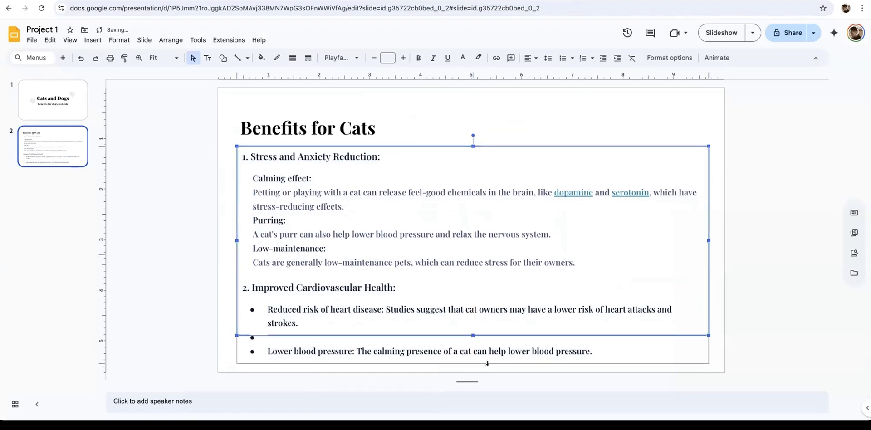
left_click(795, 309)
left_click(577, 194)
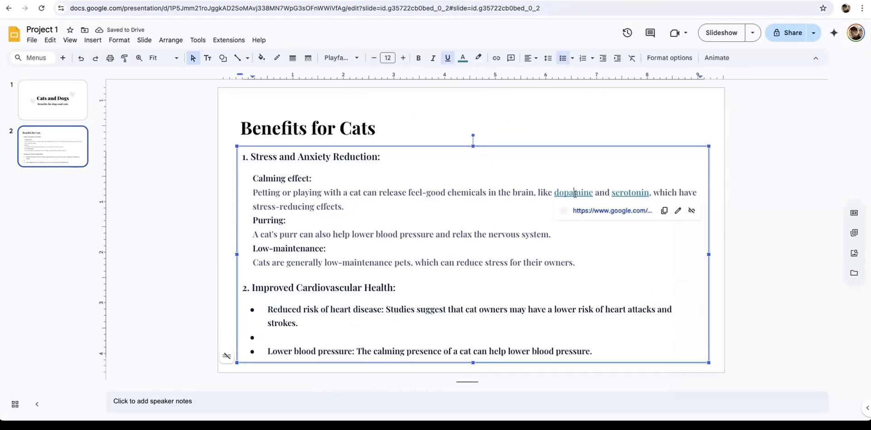
left_click(622, 190)
left_click(523, 132)
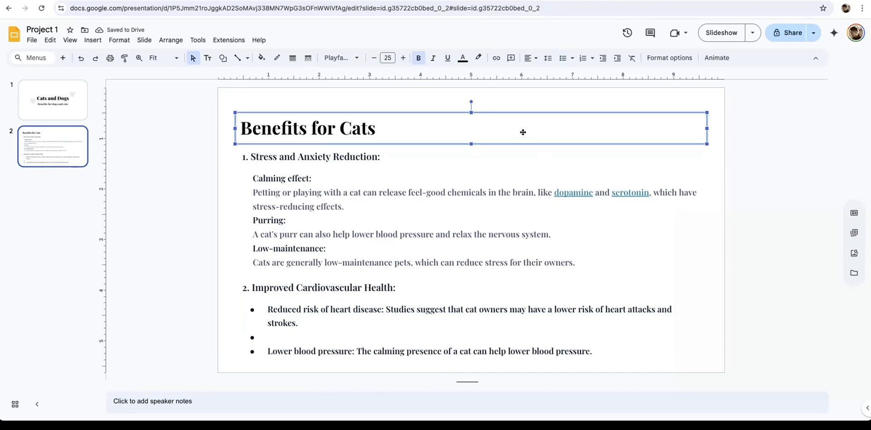
left_click(216, 146)
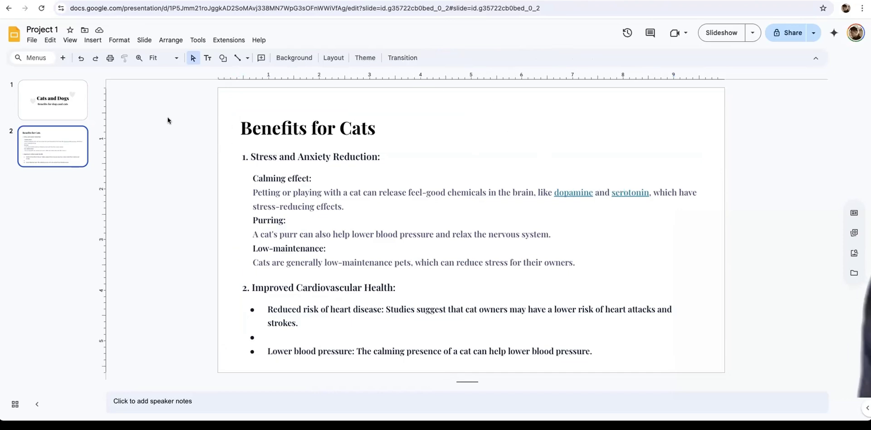
Step: Duplicate the "Benefits for Cats" slide and select the copy as slide 3
right_click(45, 135)
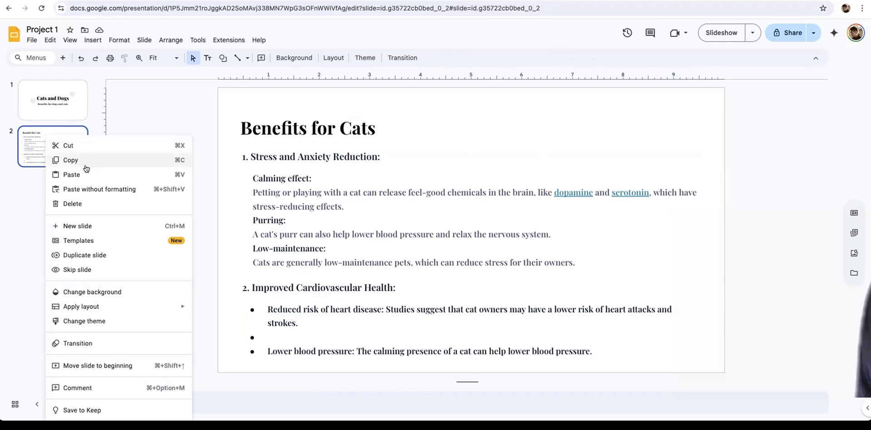
left_click(121, 253)
left_click(65, 133)
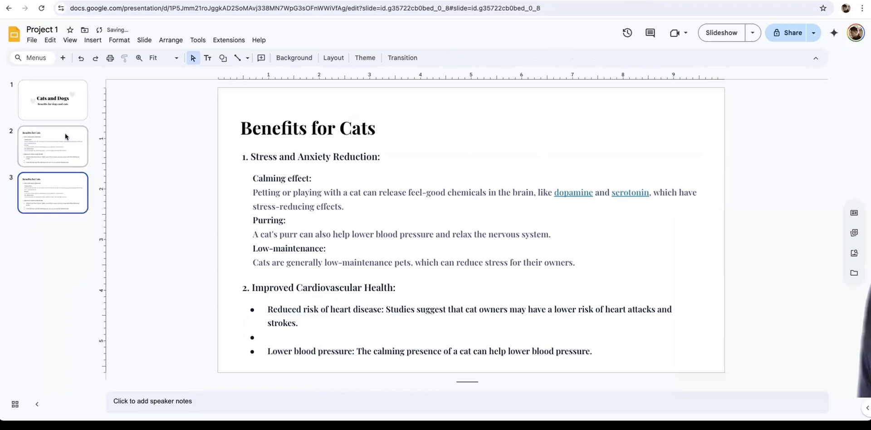
left_click(57, 193)
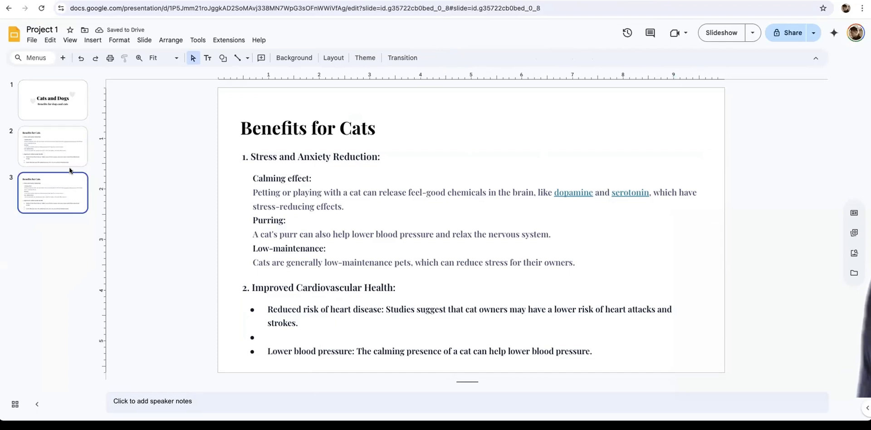
Step: Replace "Cats" with "Dogs" in the title of slide 3 so it reads "Benefits for Dogs"
left_click(372, 128)
left_click_drag(373, 128, 340, 129)
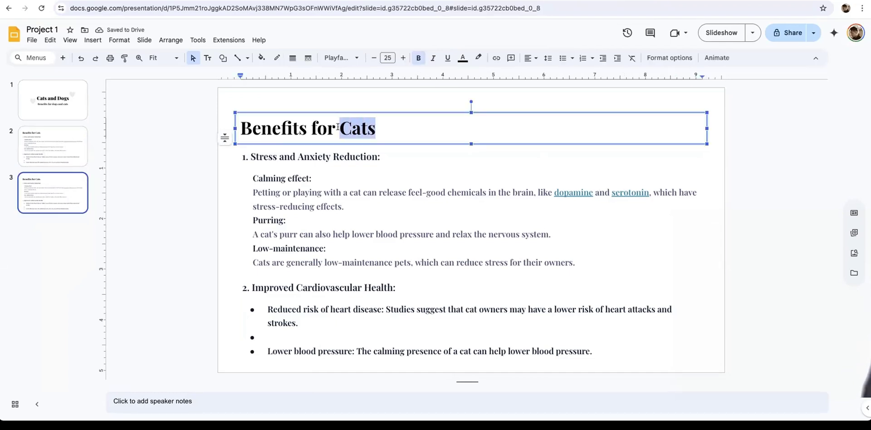
key("BackSpace")
type("Dogs")
left_click(194, 129)
Step: Switch to the Google search page and search for "benefits for dogs"
key("ctrl+Tab")
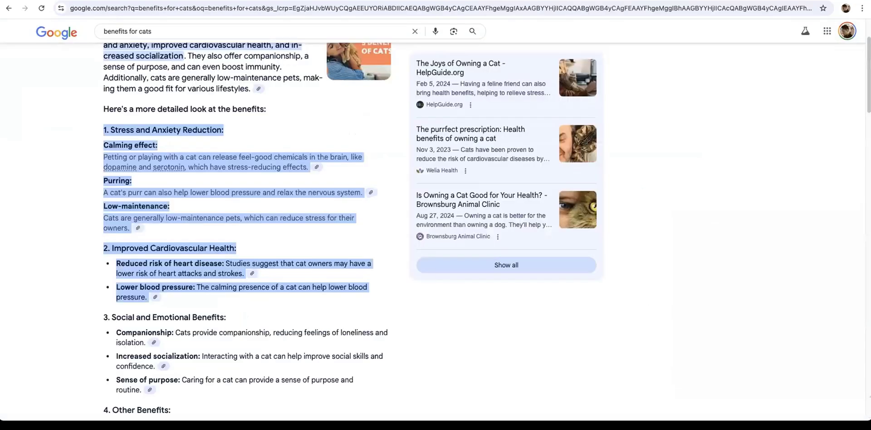
left_click(245, 30)
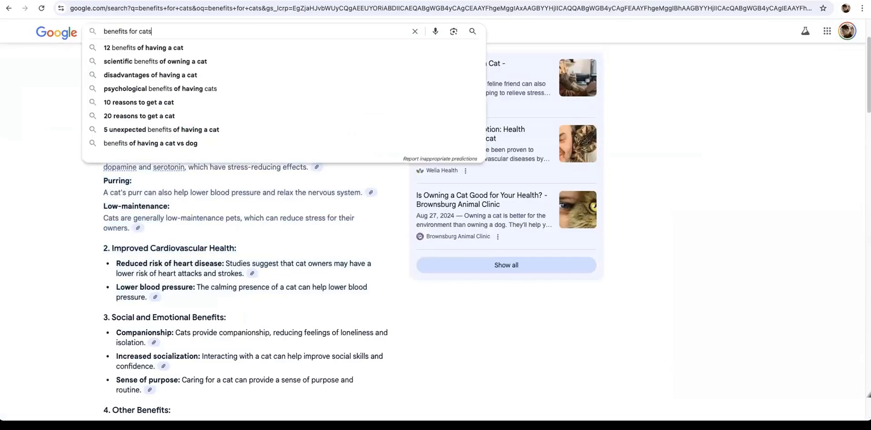
key("BackSpace")
key("BackSpace")
key("BackSpace")
key("BackSpace")
type("dogs")
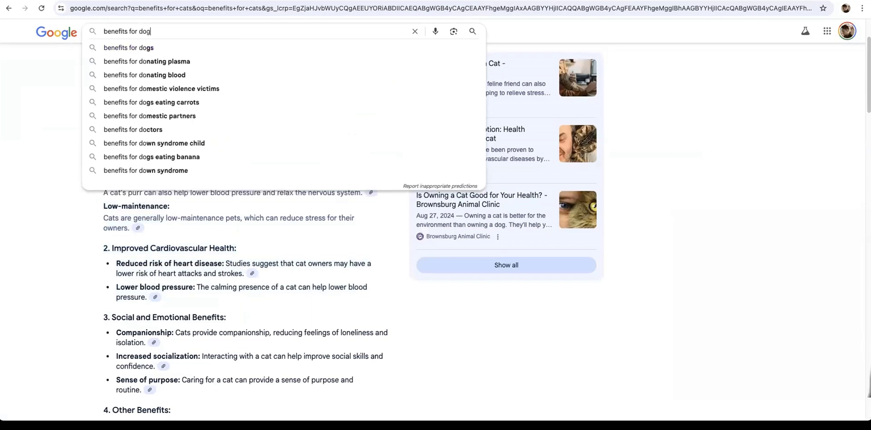
key("Return")
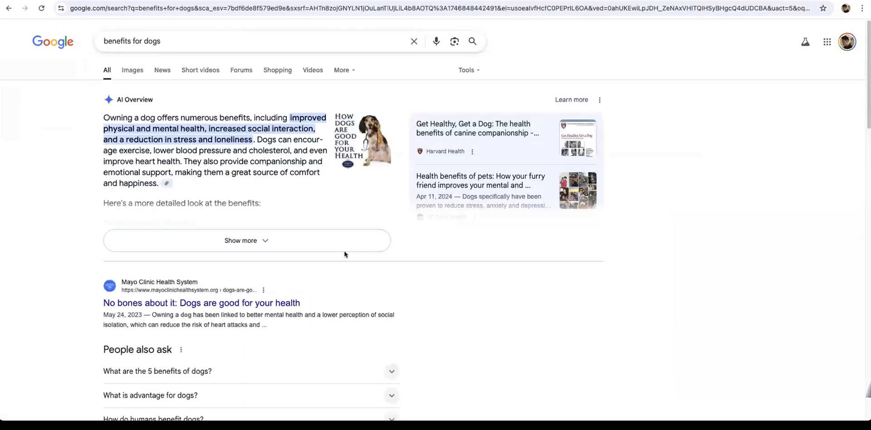
Step: Expand the AI Overview and copy the heart health, weight management and immune system bullets under Physical Health Benefits
left_click(344, 250)
scroll(316, 232, "down", 2)
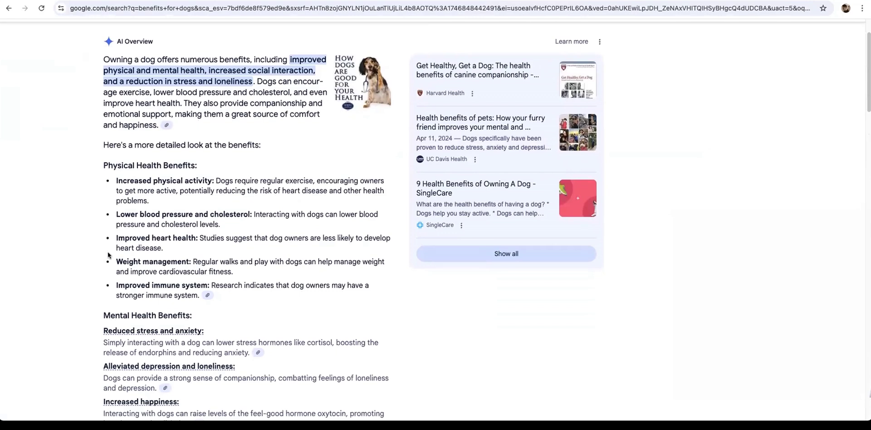
left_click_drag(109, 254, 201, 296)
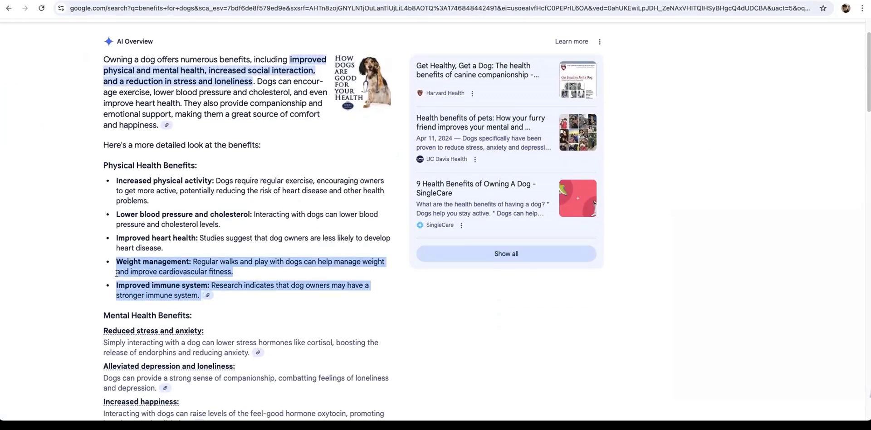
mouse_move(113, 240)
left_mouse_down()
mouse_move(214, 287)
mouse_move(194, 303)
left_mouse_up()
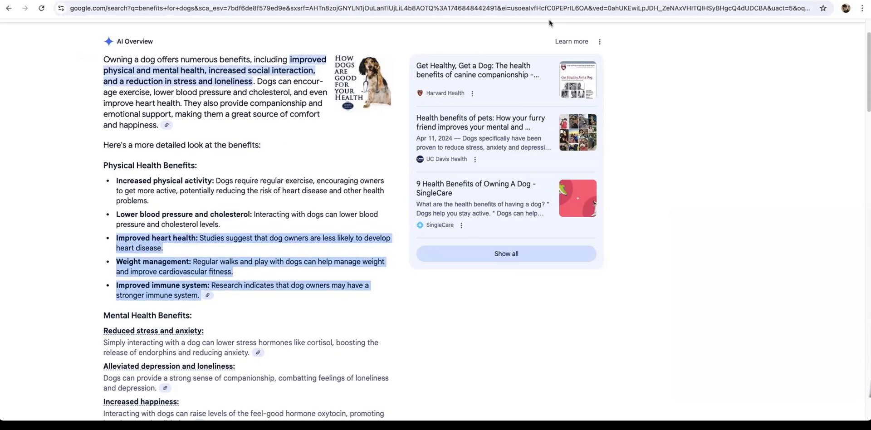
Step: Return to the Google Slides presentation and replace the cat text in the "Benefits for Dogs" body with the copied dog benefits
left_click(317, 1)
left_click_drag(245, 156, 618, 352)
key("BackSpace")
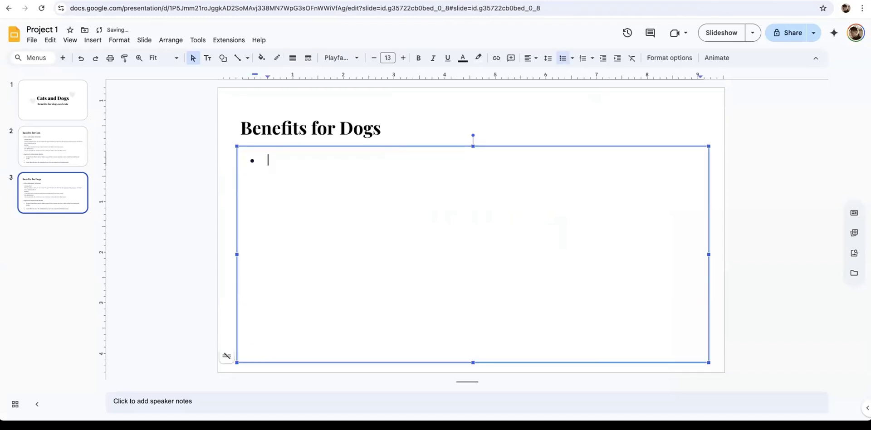
key("ctrl+v")
Step: Delete the empty bullets after the "Improved immune system" line
key("BackSpace")
key("BackSpace")
key("BackSpace")
key("BackSpace")
key("BackSpace")
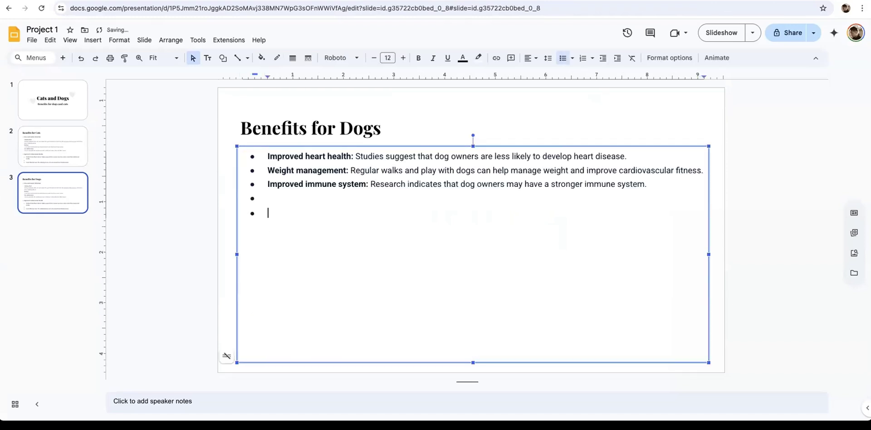
key("BackSpace")
key("BackSpace")
Step: Select the three dog benefit bullets and set their font size to 17
key("shift+Up")
key("shift+Up")
key("shift+Up")
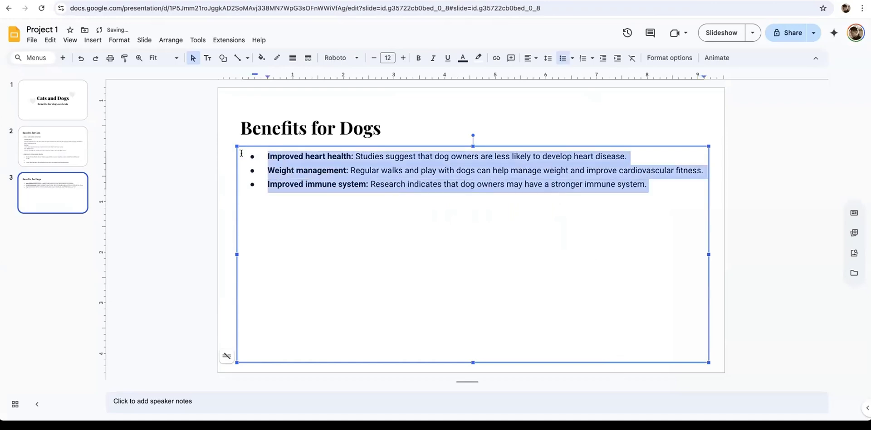
left_click(402, 58)
left_click(401, 58)
left_click(402, 57)
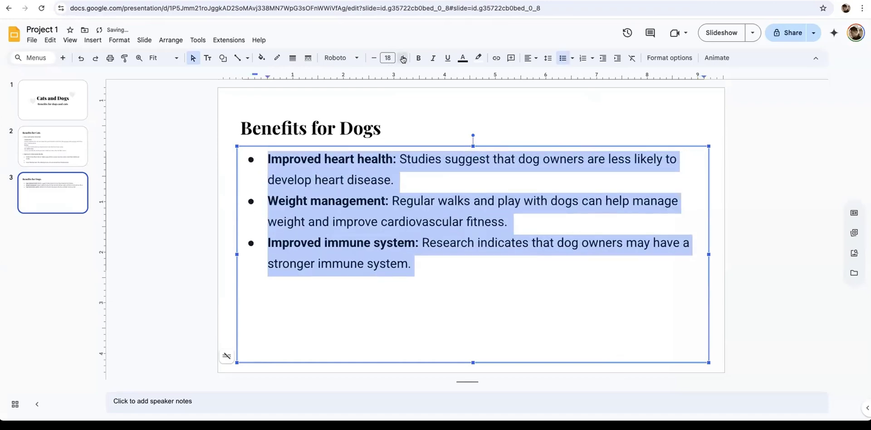
left_click(402, 58)
left_click(402, 58)
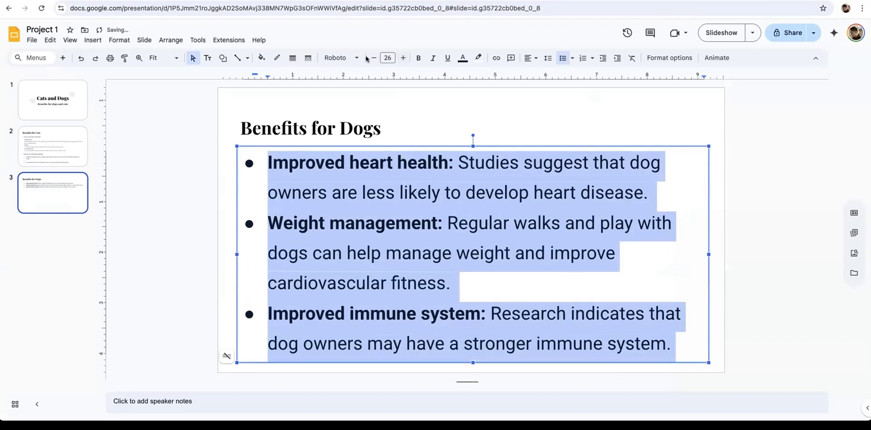
left_click(374, 58)
left_click(374, 57)
left_click(375, 58)
left_click(375, 57)
left_click(375, 58)
left_click(374, 57)
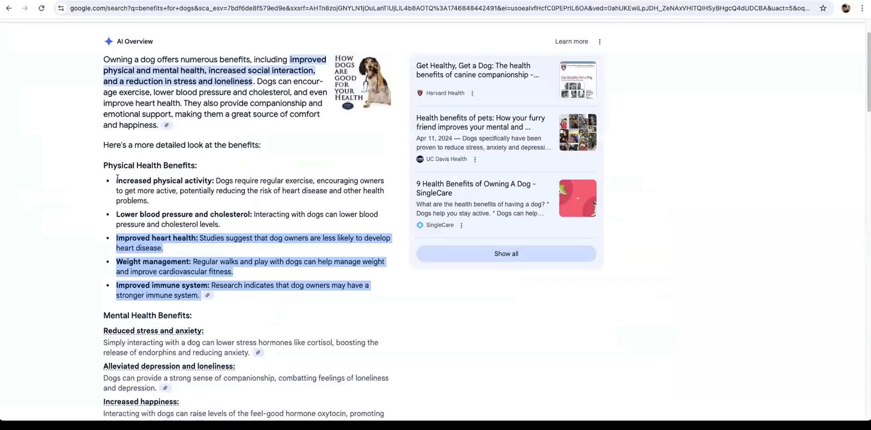
Step: On the Google results page, copy the "Increased physical activity" and "Lower blood pressure and cholesterol" bullets
left_click_drag(117, 177, 244, 250)
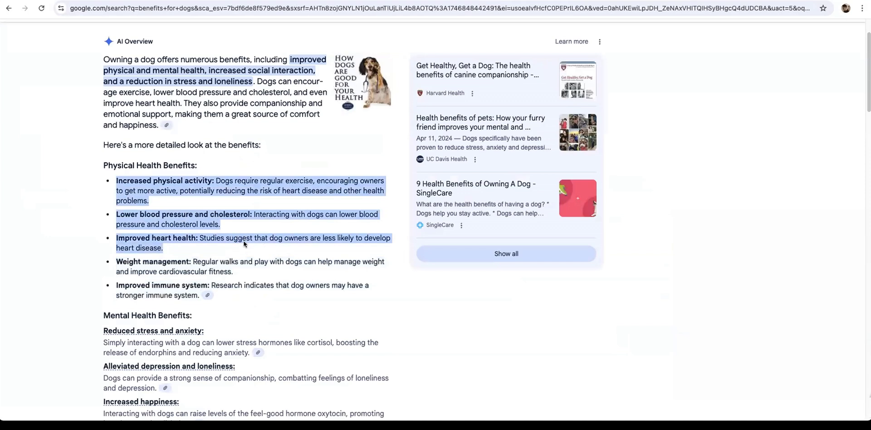
left_click_drag(222, 225, 113, 181)
key("ctrl+c")
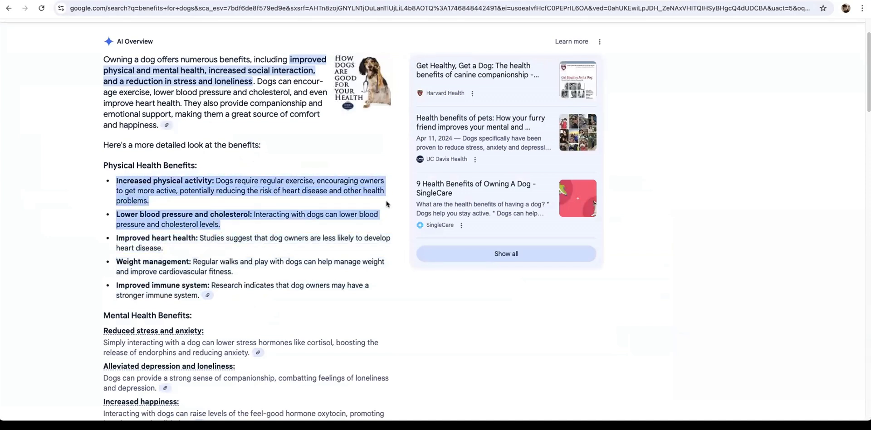
Step: Return to the presentation, paste the copied bullets below the "Improved immune system" line and remove the trailing empty bullets
left_click(527, 1)
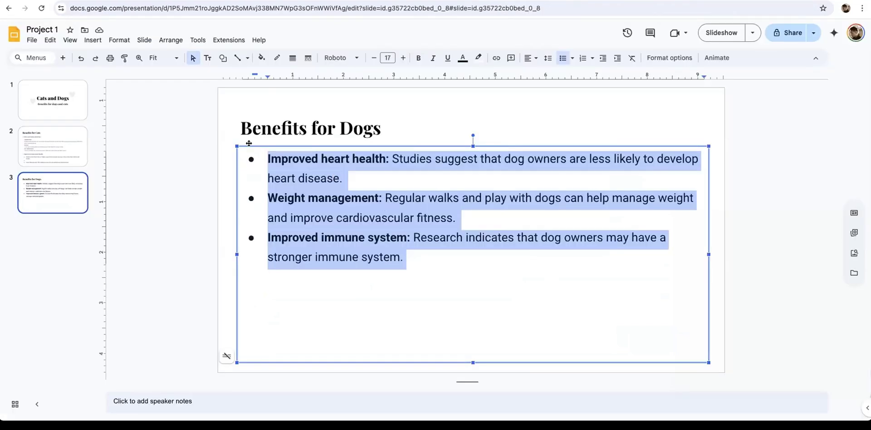
left_click(439, 268)
key("Return")
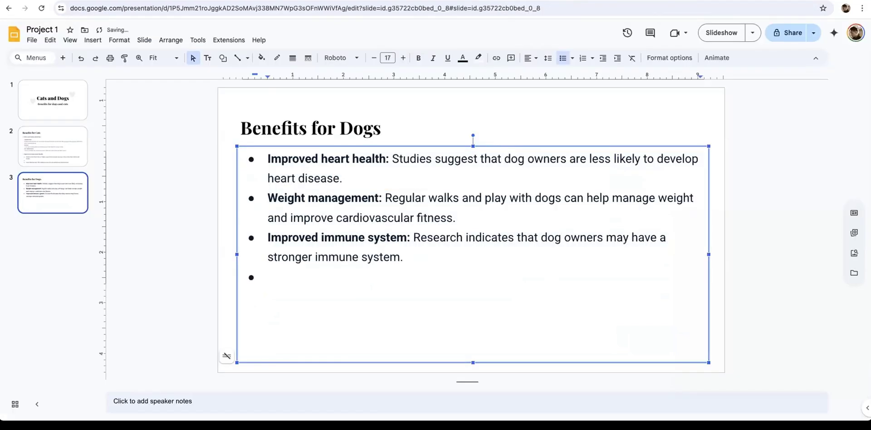
key("ctrl+v")
key("BackSpace")
key("BackSpace")
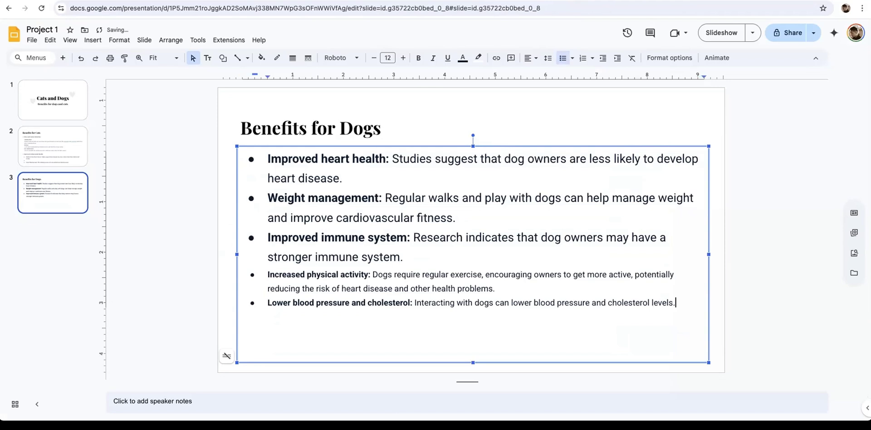
Step: Set the font size of all five dog benefit bullets to 18
left_click_drag(675, 302, 262, 136)
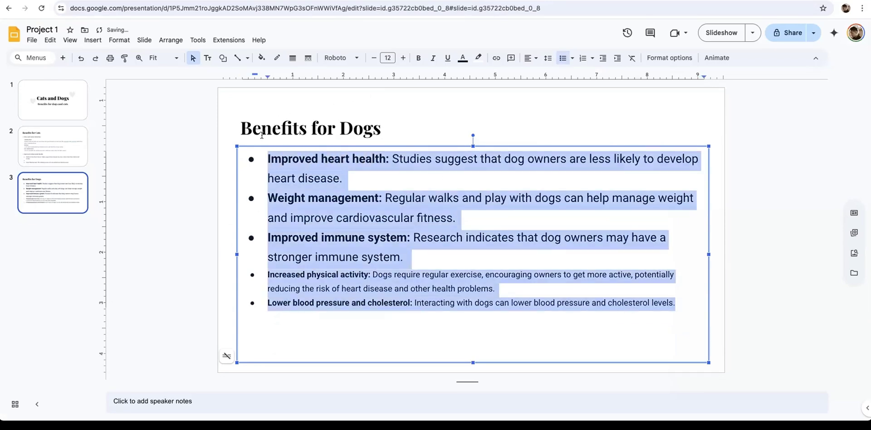
left_click(402, 57)
left_click(402, 57)
left_click(373, 58)
left_click(388, 58)
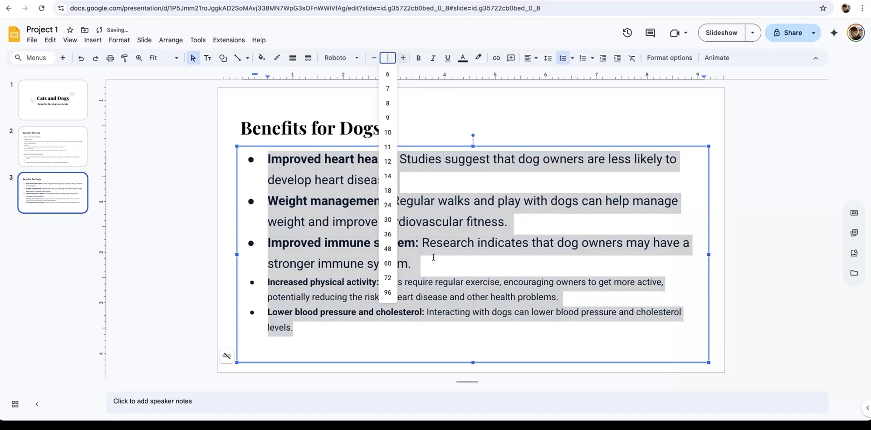
left_click(394, 192)
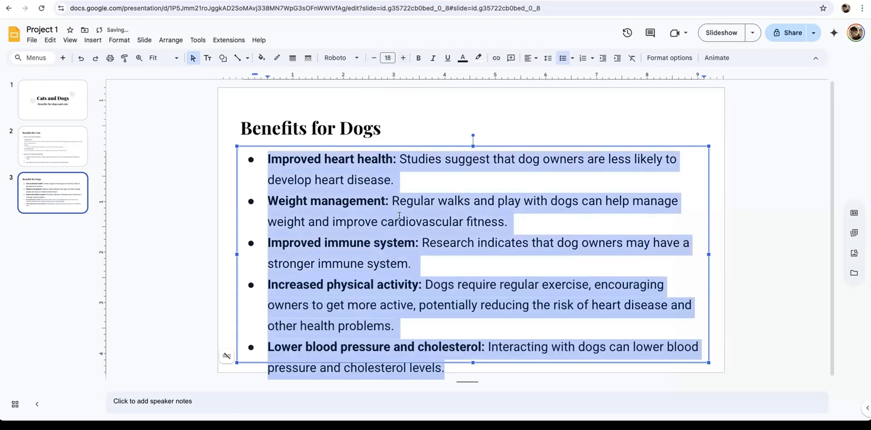
Step: Move the dog benefits text box slightly upward and extend its lower edge to enclose the last bullet
left_click_drag(422, 145, 423, 142)
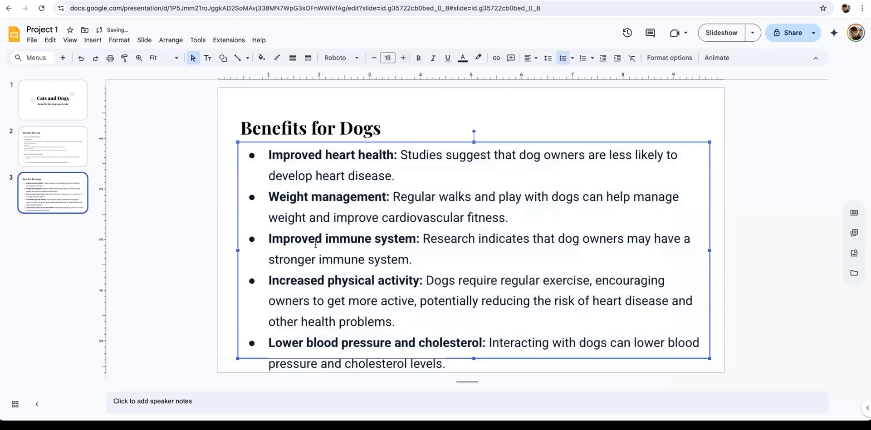
left_click_drag(471, 358, 472, 373)
left_click_drag(428, 139, 428, 132)
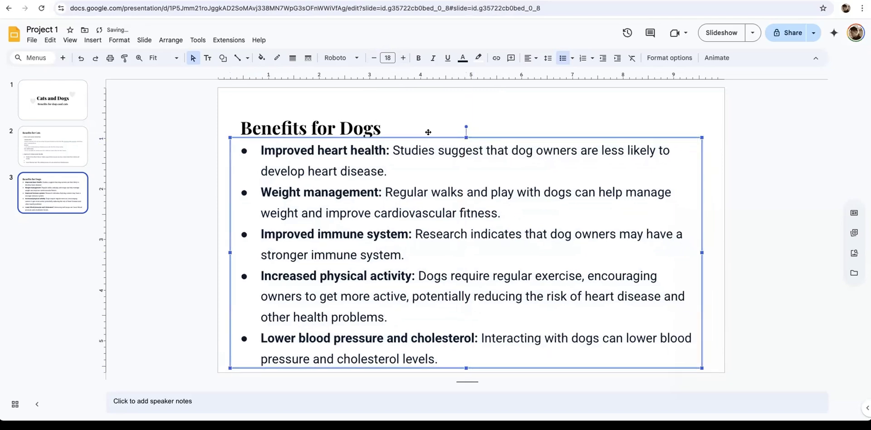
Step: Move the "Benefits for Dogs" title box upward to leave a gap above the body text
left_click(363, 115)
left_click_drag(368, 139, 370, 127)
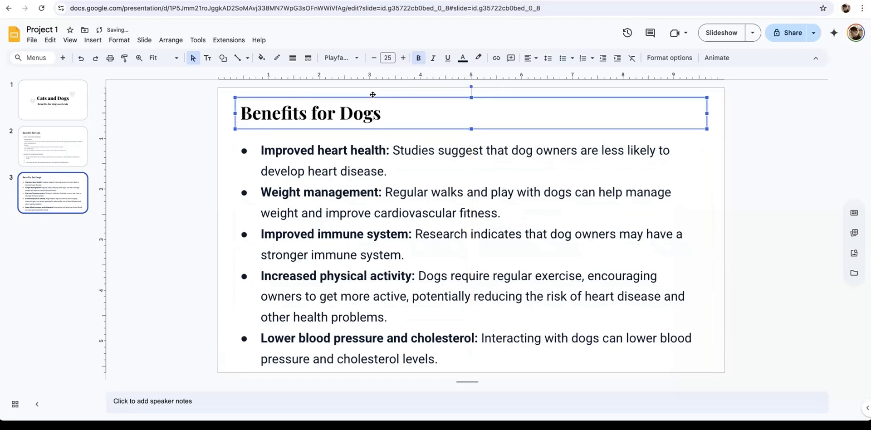
left_click_drag(372, 95, 373, 99)
Step: Indent the "Benefits for Dogs" title text toward the middle of the slide
left_click(253, 118)
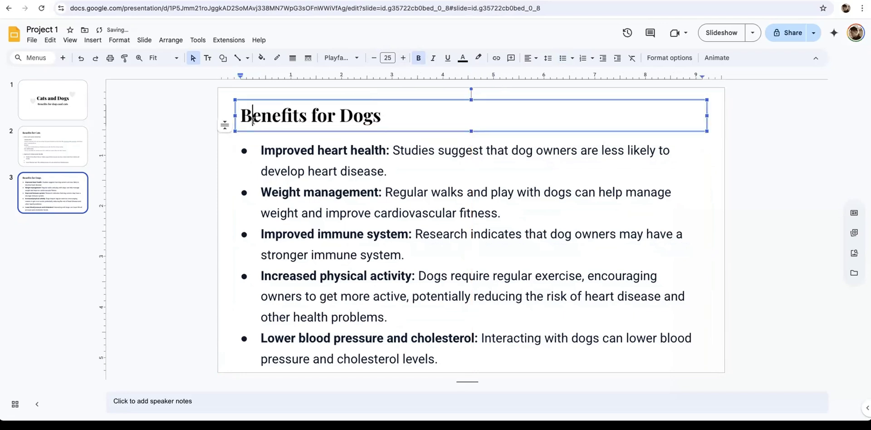
key("Tab")
key("Tab")
key("Tab")
key("Tab")
key("Tab")
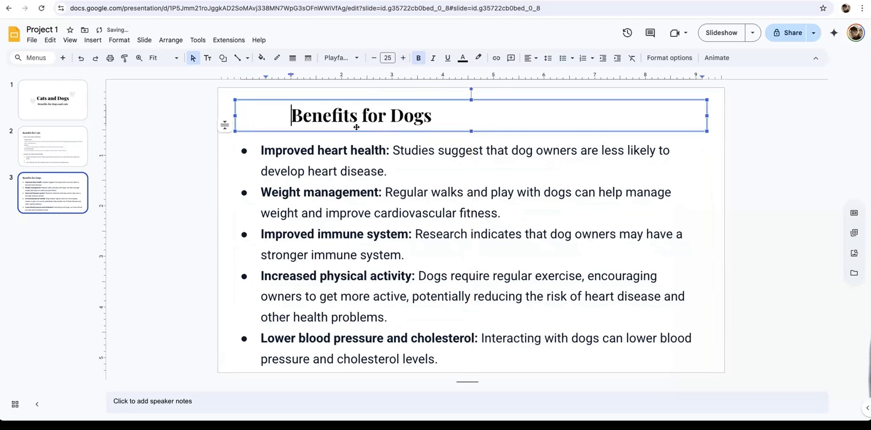
key("Tab")
Step: Indent the "Benefits for Cats" title text toward the middle of the slide
left_click(64, 146)
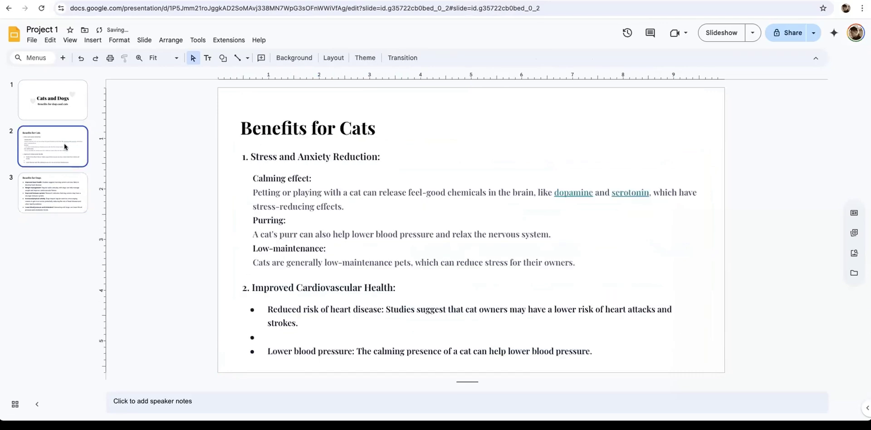
left_click(245, 126)
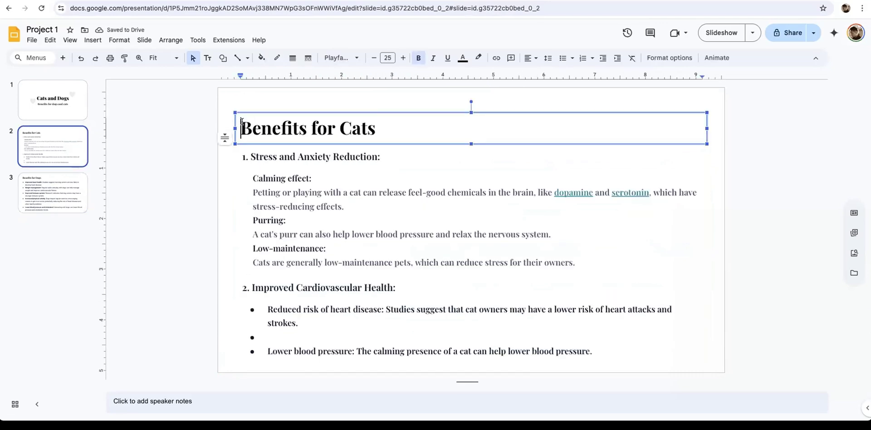
key("Tab")
key("Tab")
key("Tab")
key("Tab")
key("Tab")
key("Tab")
key("Tab")
left_click(466, 76)
right_click(470, 77)
left_click(470, 77)
right_click(470, 75)
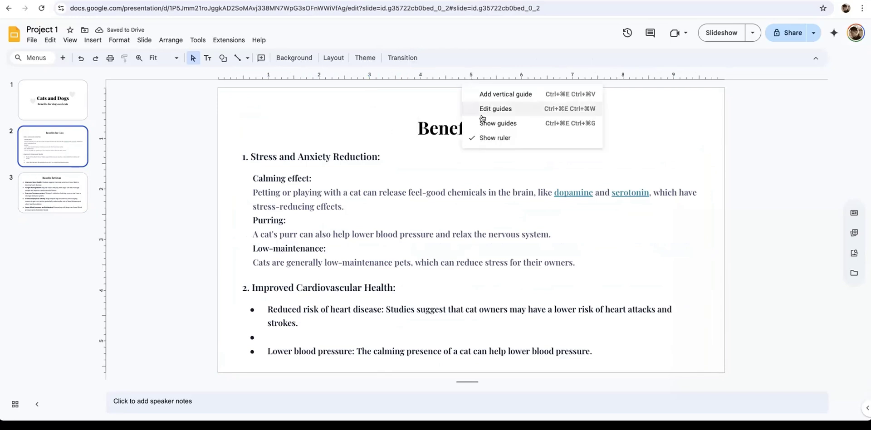
Step: Move the "Benefits for Cats" title box upward and slightly left, leaving a gap above the body text
left_click(434, 115)
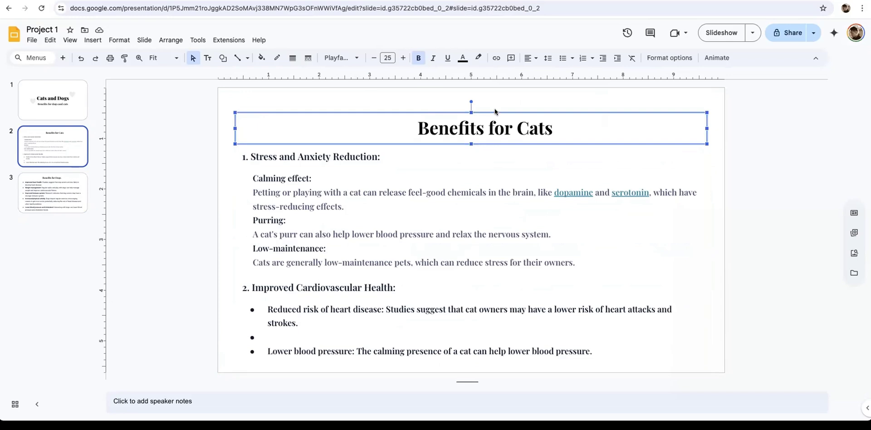
left_click_drag(496, 114, 497, 101)
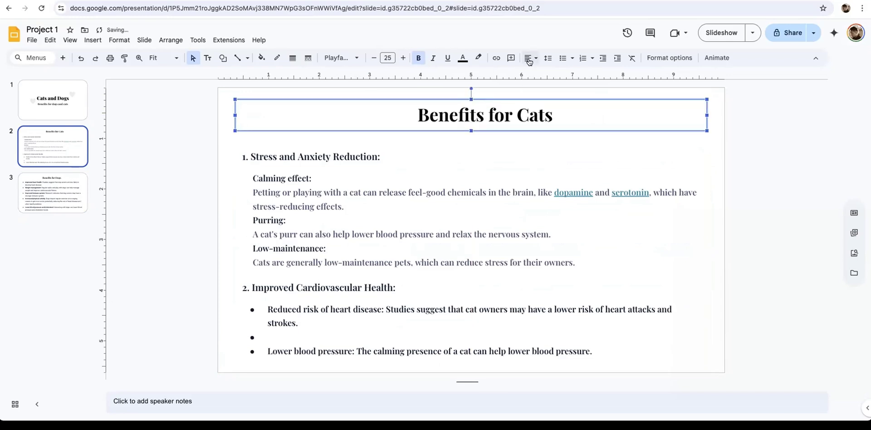
left_click(533, 62)
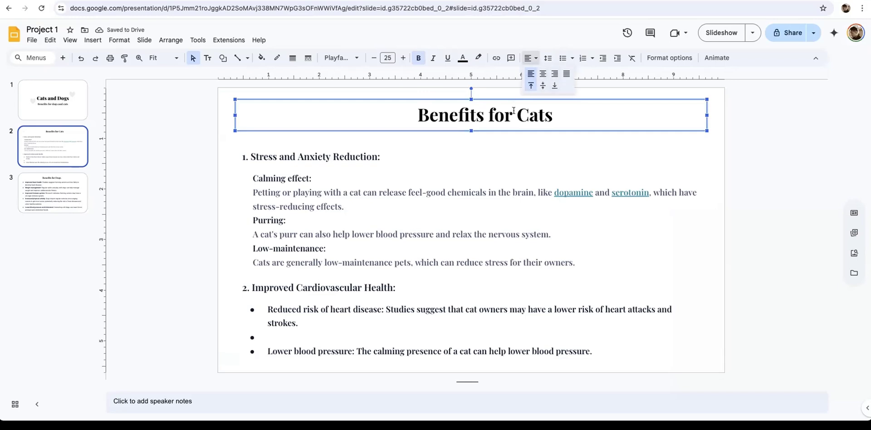
left_click(489, 101)
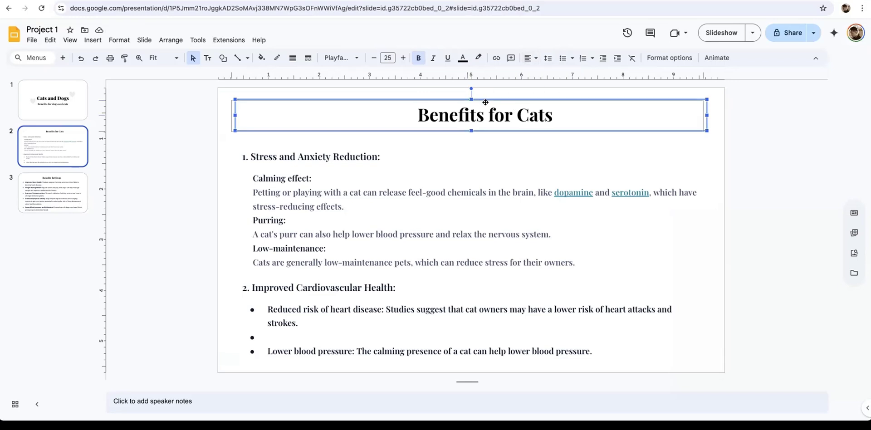
left_click(760, 124)
left_click_drag(514, 103, 507, 104)
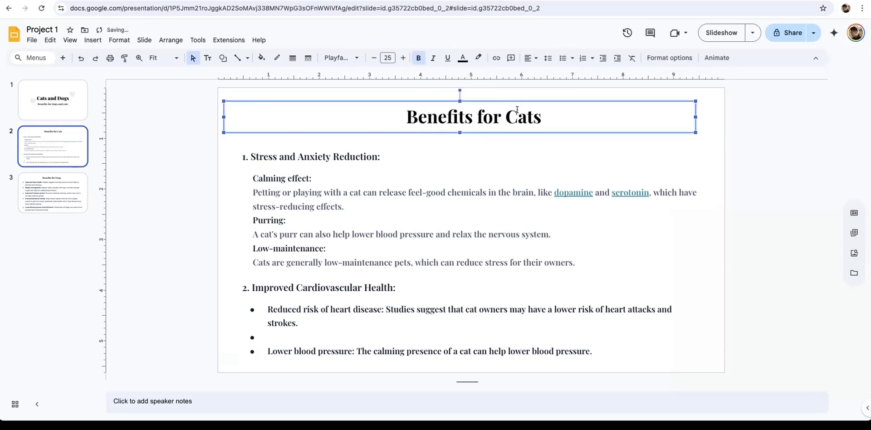
left_click(744, 166)
Step: Set the font of all five bullets on the "Benefits for Dogs" slide to Playfair Display Black
left_click_drag(284, 145, 520, 350)
left_click(75, 196)
left_click(239, 144)
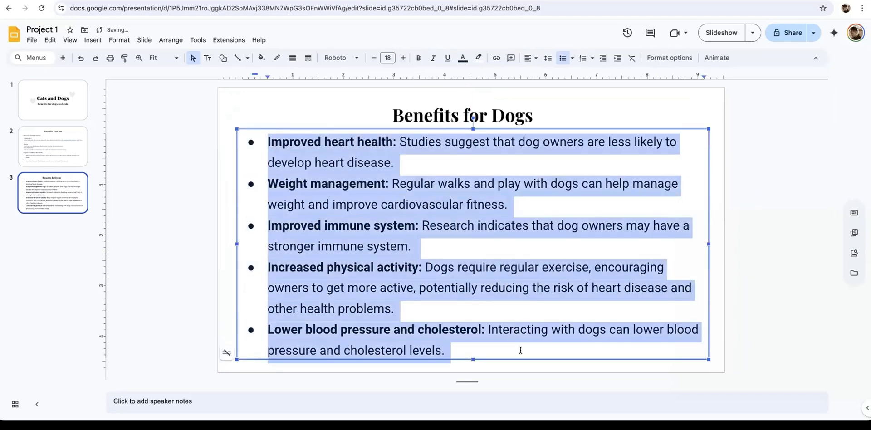
left_click(340, 58)
mouse_move(403, 149)
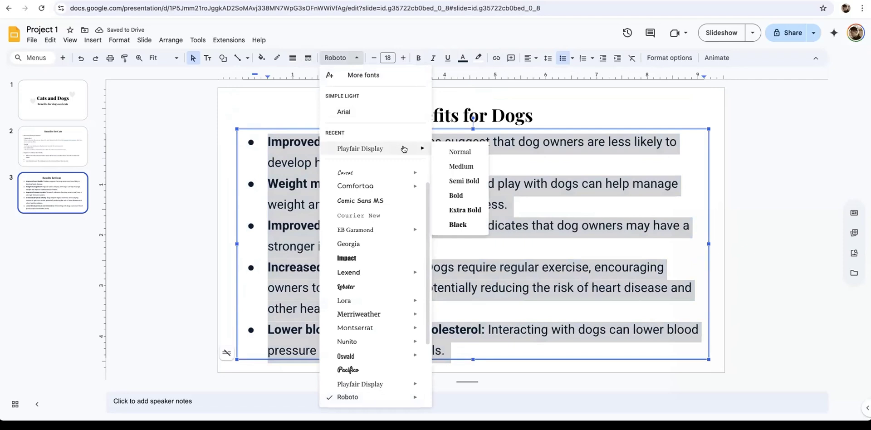
left_click(458, 224)
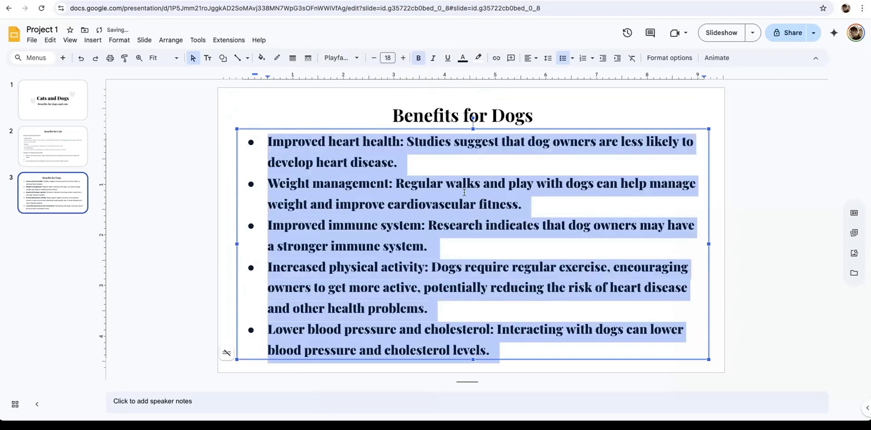
Step: Change the font of the dog benefit bullets to Playfair Display Semi Bold and make the text bold
left_click(331, 59)
mouse_move(418, 149)
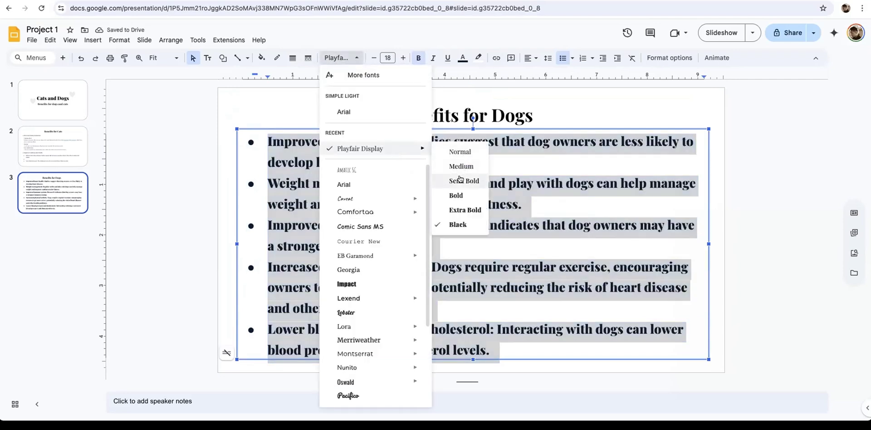
left_click(460, 180)
key("Escape")
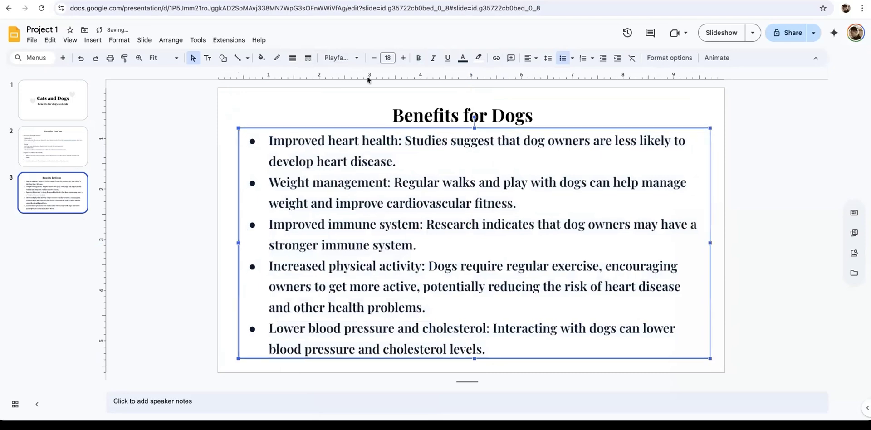
left_click(418, 58)
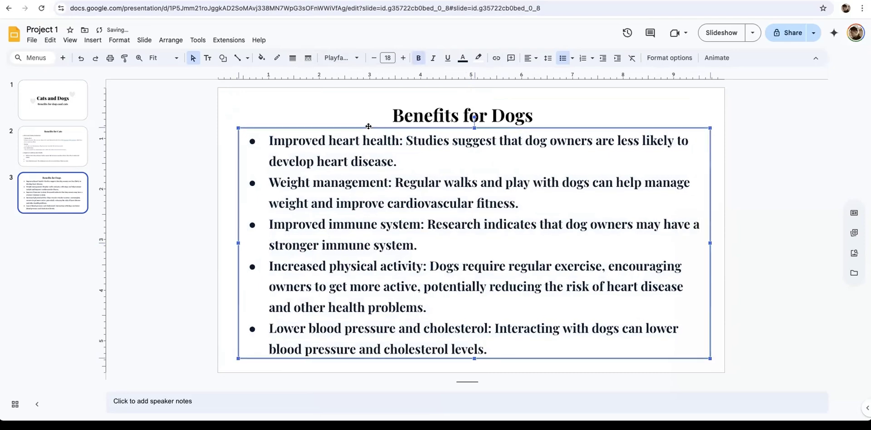
left_click(776, 207)
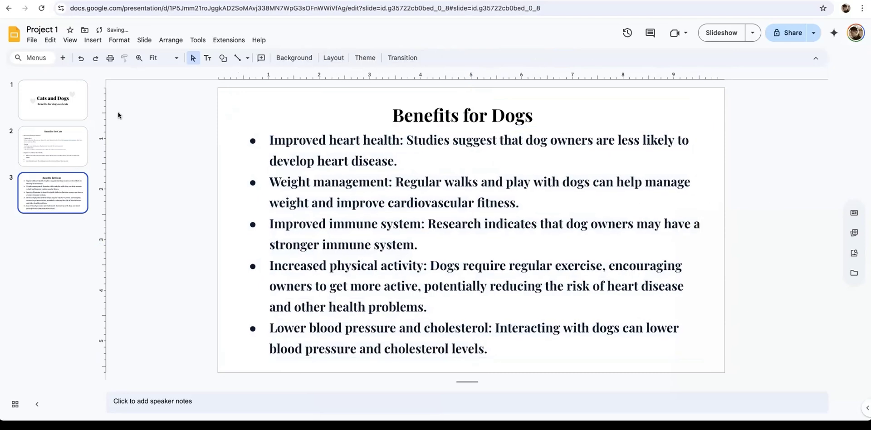
Step: Replace the bullet before "Improved heart health" with the list number 1)
left_click(259, 138)
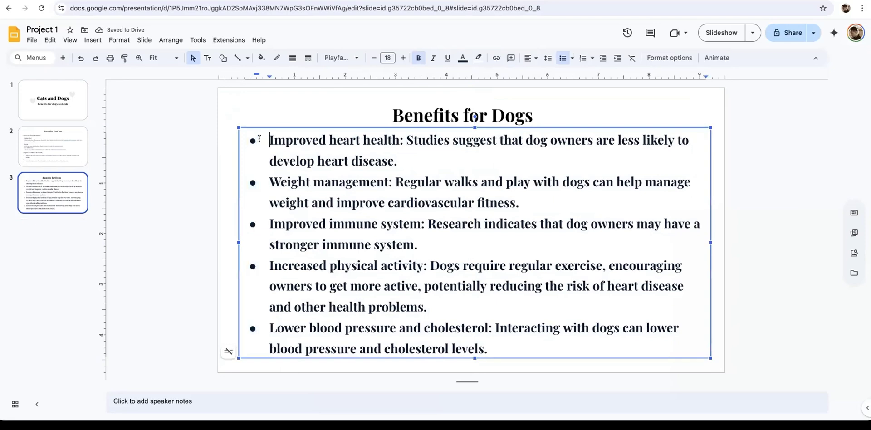
key("BackSpace")
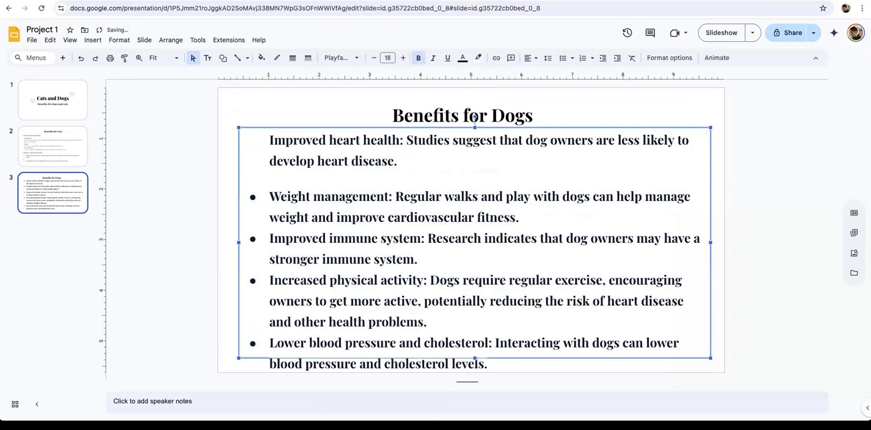
key("Escape")
key("Delete")
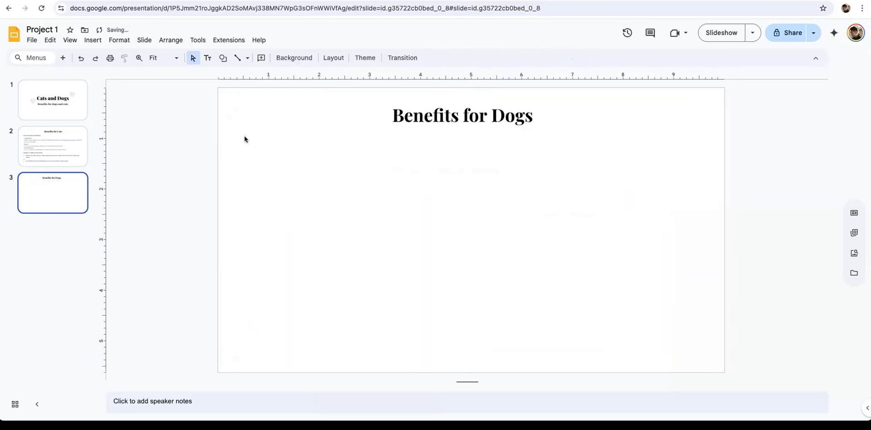
left_click(81, 57)
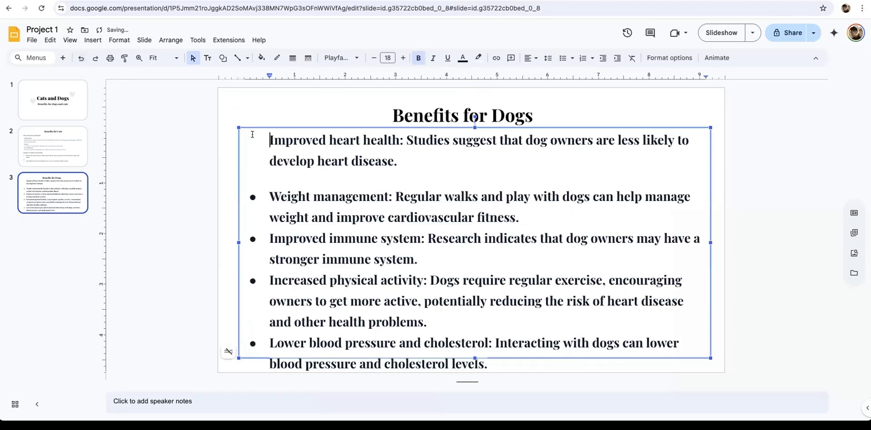
type("1")
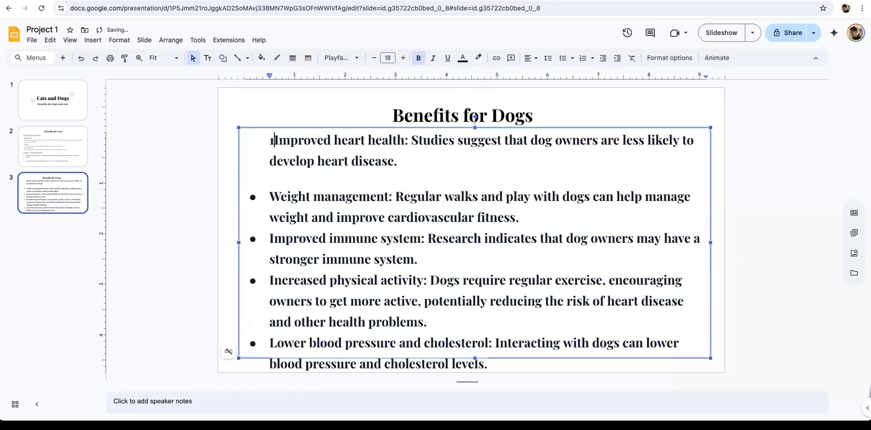
type(")")
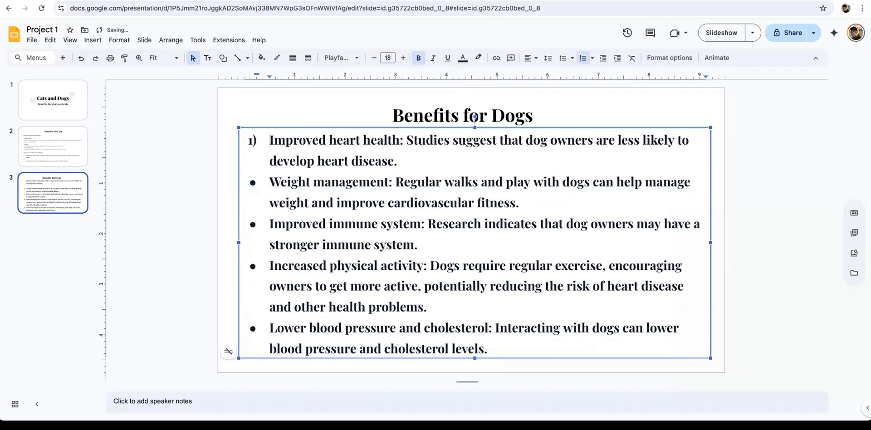
Step: Replace the bullet before "Weight management" with the list number 2)
left_click(269, 189)
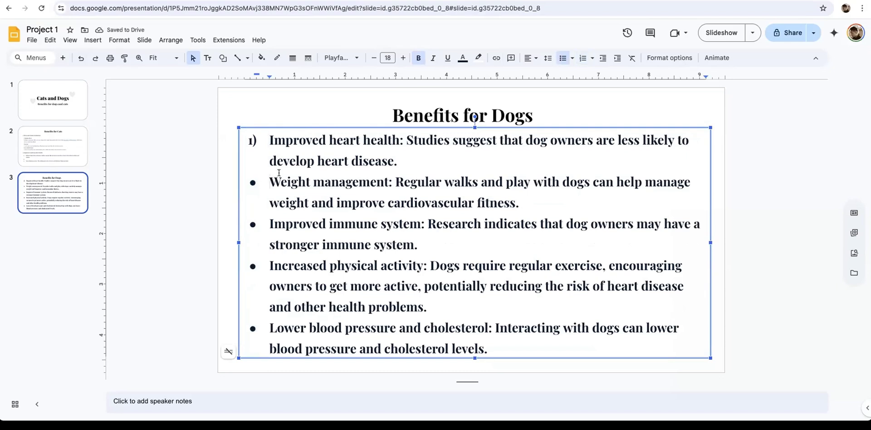
key("BackSpace")
type("2")
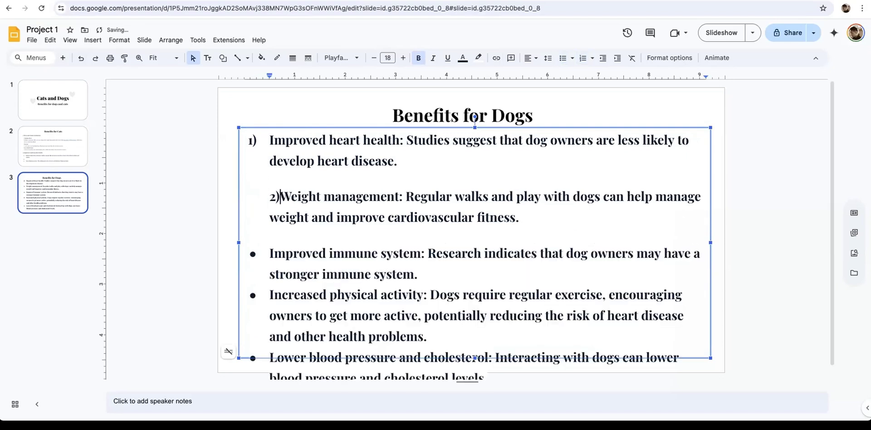
key("BackSpace")
key("BackSpace")
type("2)")
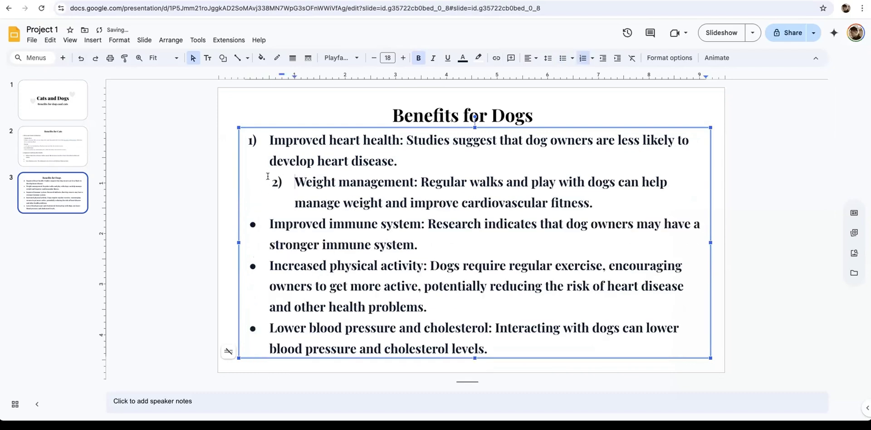
Step: Replace the bullets before "Improved immune system" and "Increased physical activity" with the numbers 3) and 4)
left_click(259, 222)
key("BackSpace")
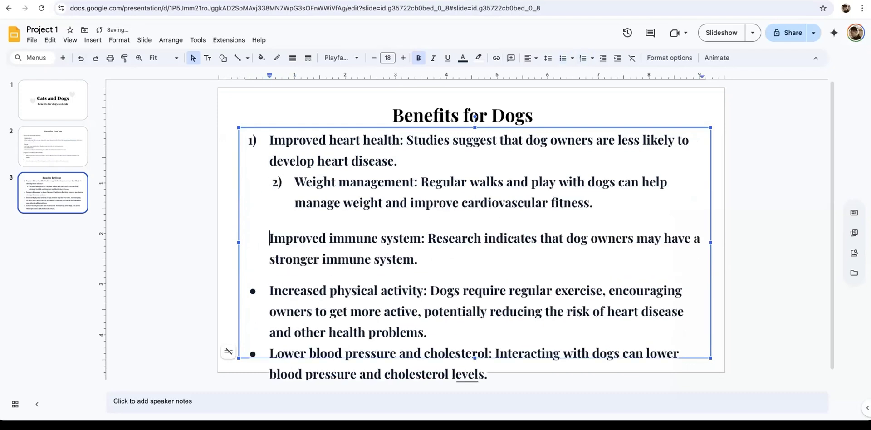
type("3)")
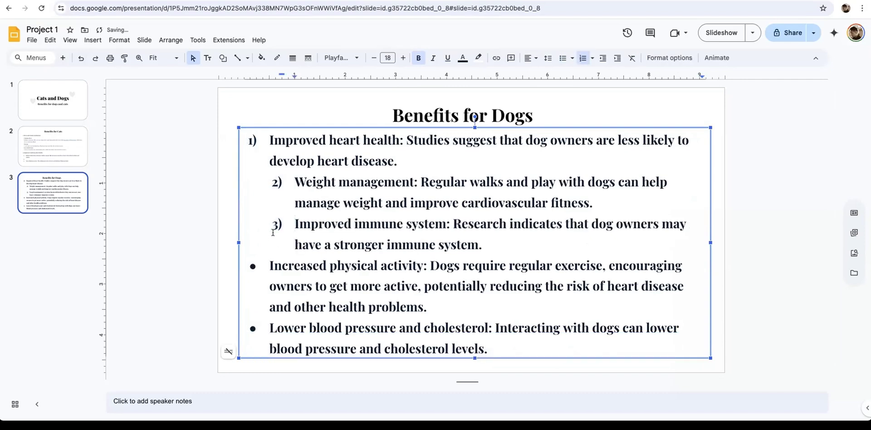
left_click(258, 264)
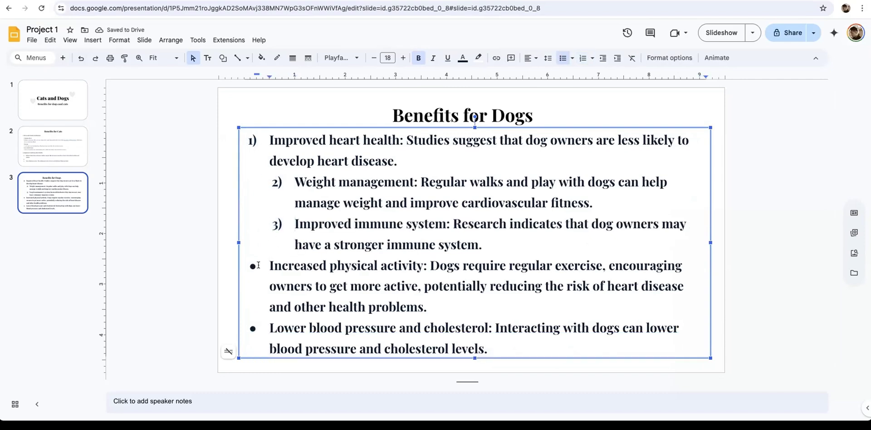
key("BackSpace")
type("4)")
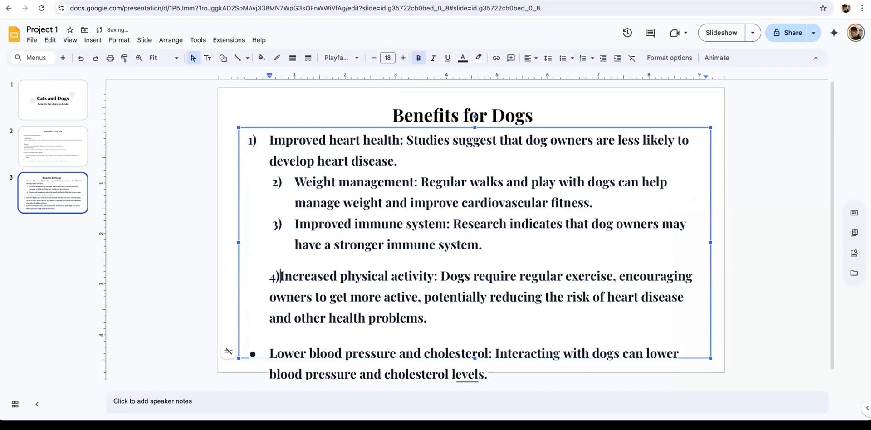
Step: Replace the bullet before "Lower blood pressure and cholesterol" with the list number 5)
left_click(270, 328)
key("BackSpace")
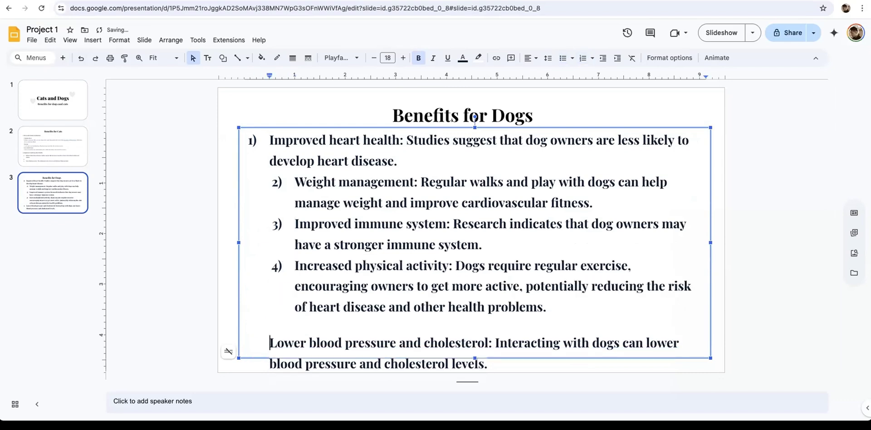
type("5")
key("BackSpace")
key("BackSpace")
type("5)")
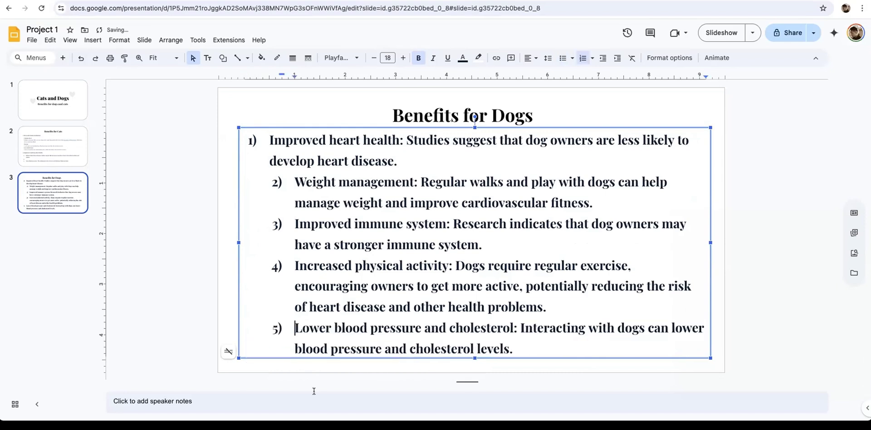
Step: Remove the number and indent from the "Improved heart health" item and number it 1) again
left_click(246, 137)
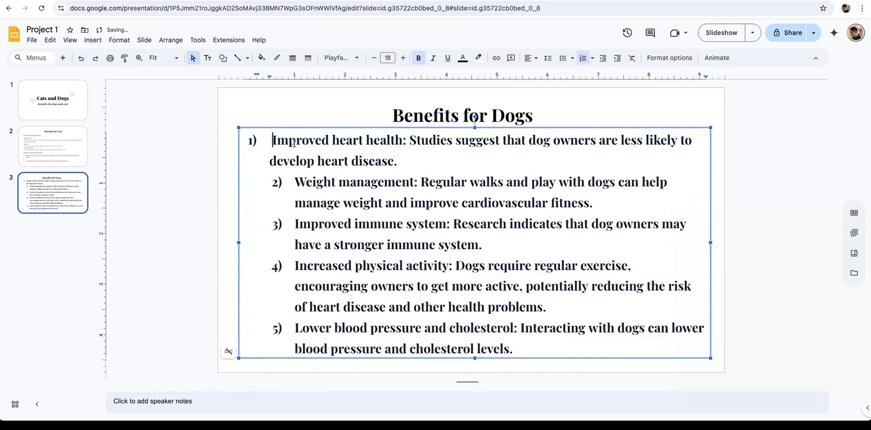
key("BackSpace")
key("BackSpace")
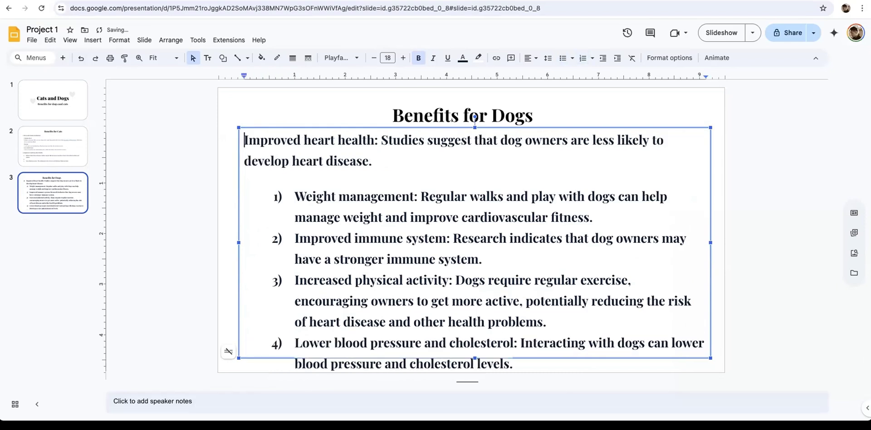
type("1")
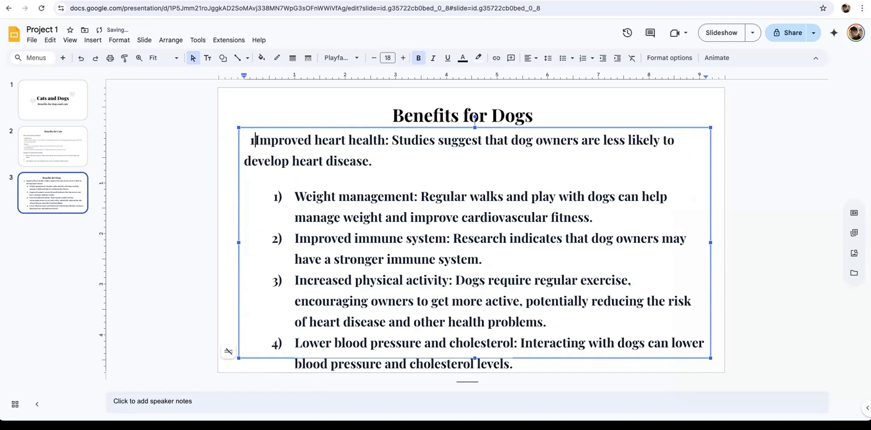
type(")")
Step: Try to remove the number and indent from the "Weight management" item in the dogs list
left_click(284, 177)
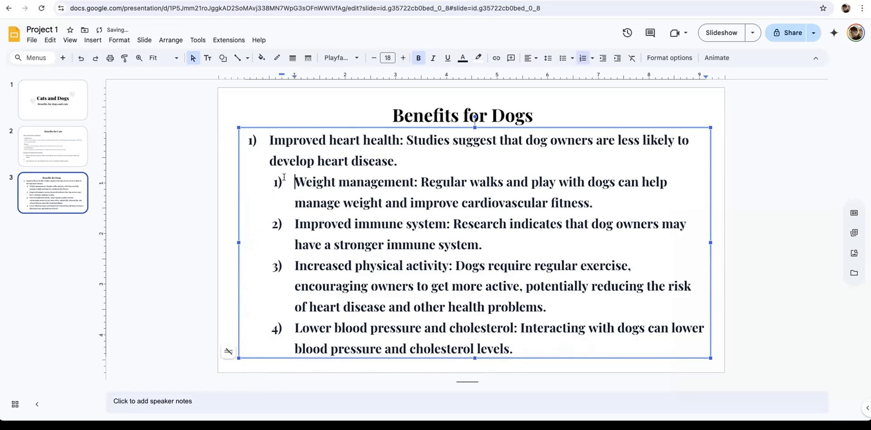
key("BackSpace")
key("BackSpace")
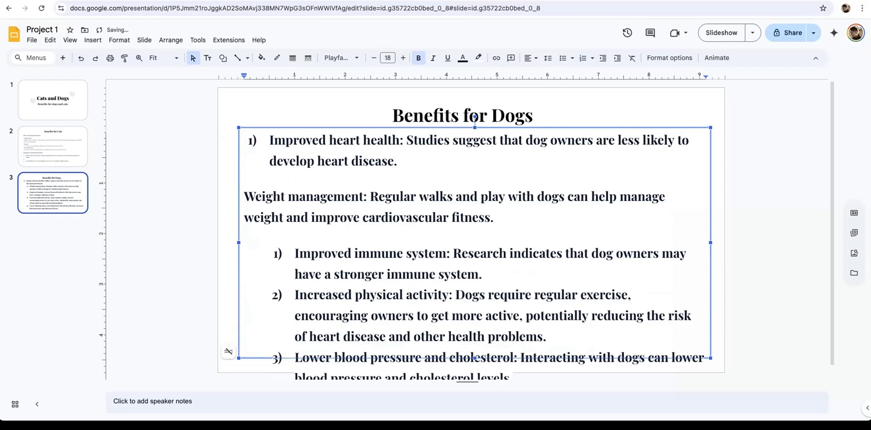
key("BackSpace")
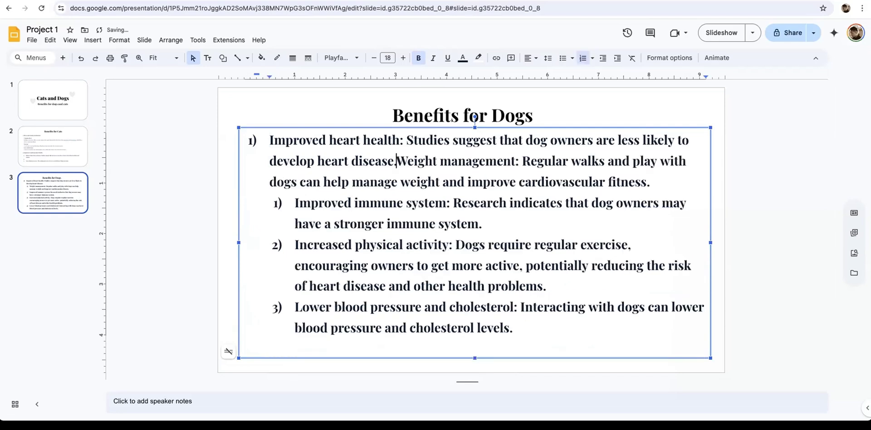
Step: Undo the recent list edits back to the continuous 1) to 5) numbering on the "Benefits for Dogs" slide
left_click(82, 58)
left_click(85, 58)
left_click(94, 58)
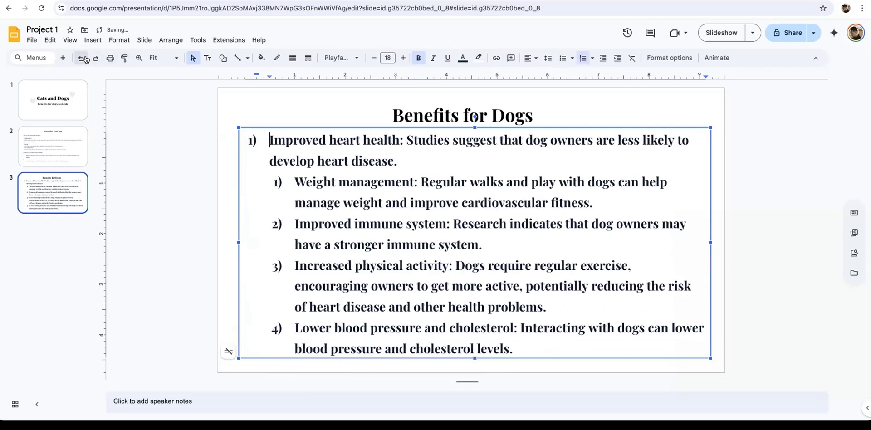
left_click(85, 58)
left_click(86, 58)
left_click(86, 58)
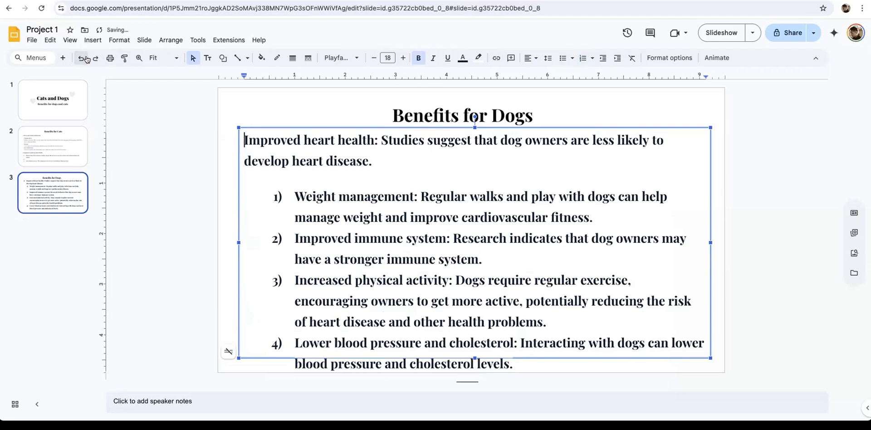
left_click(85, 58)
left_click(174, 141)
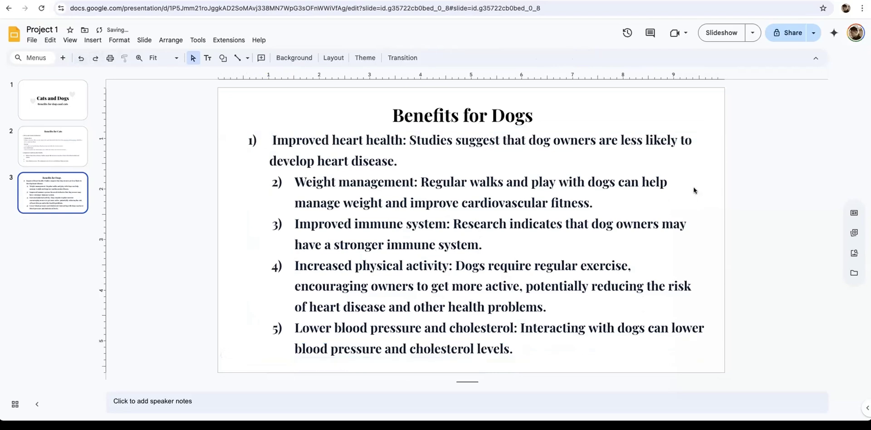
left_click(585, 120)
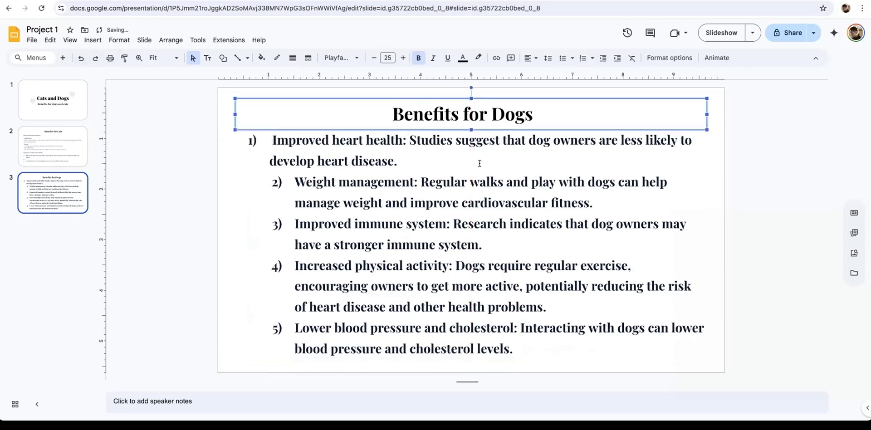
Step: Compare the "Benefits for Cats" and "Benefits for Dogs" slides and go back to the title slide
left_click(66, 151)
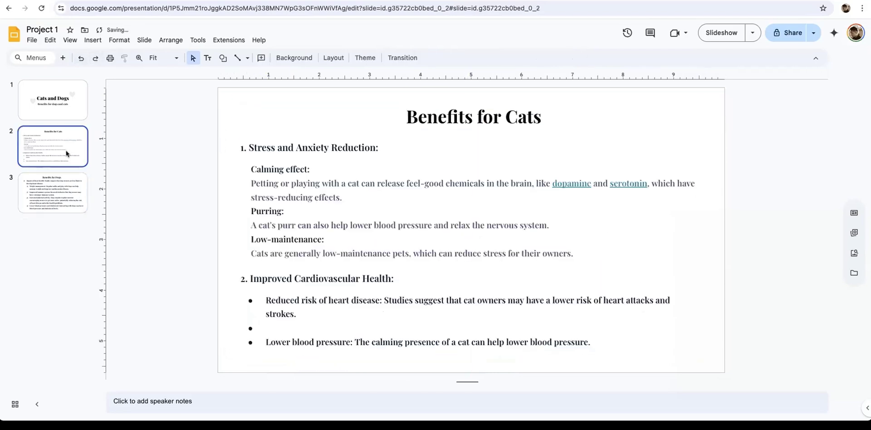
left_click(81, 183)
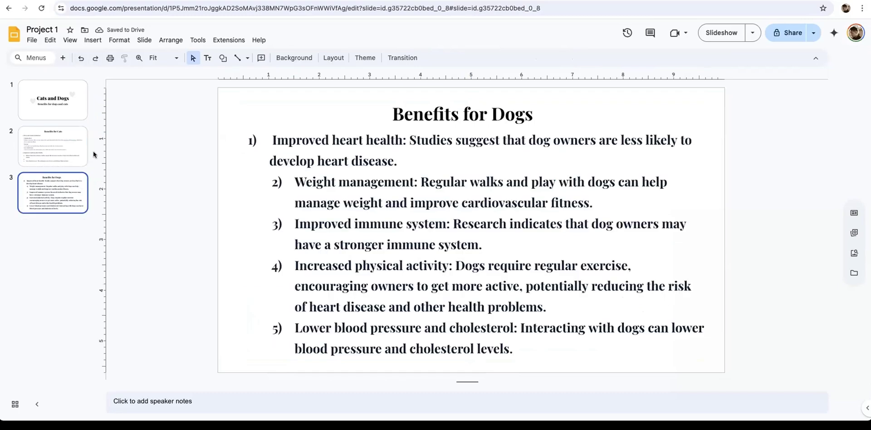
left_click(67, 135)
left_click(69, 173)
left_click(61, 99)
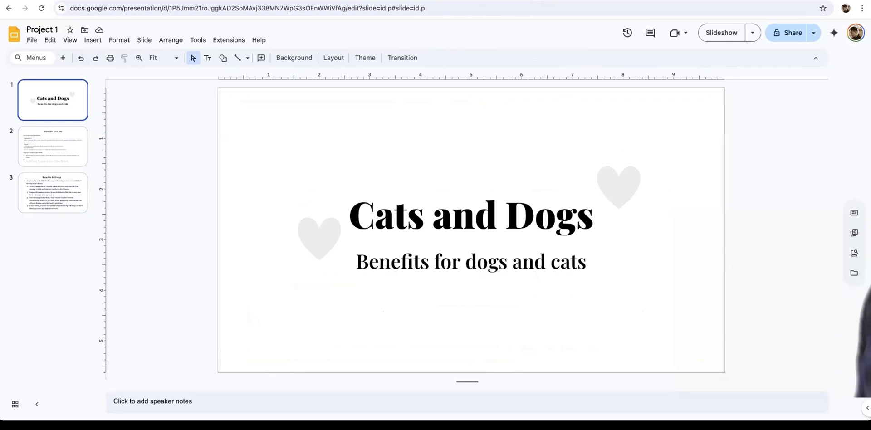
Step: Present the slideshow from the title slide, page through the benefits slides and exit the presentation
left_click(715, 33)
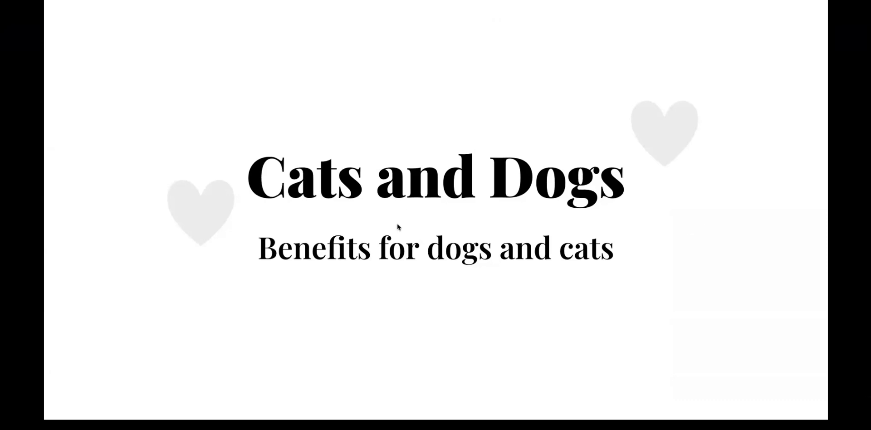
left_click(432, 224)
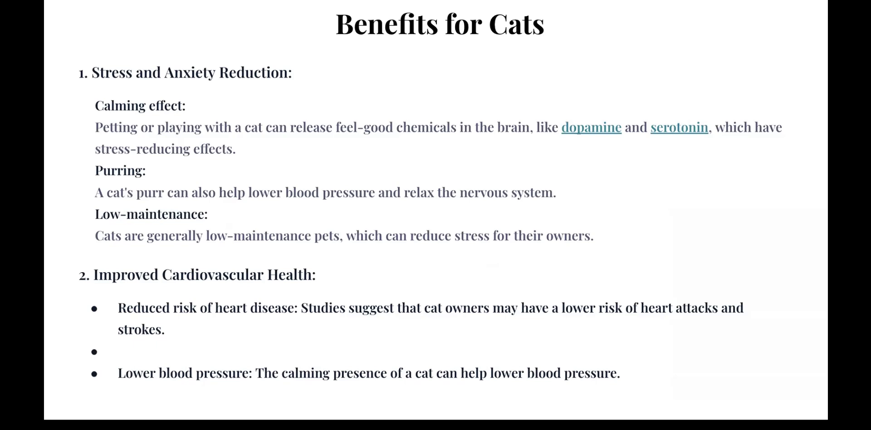
key("Right")
key("Left")
key("Escape")
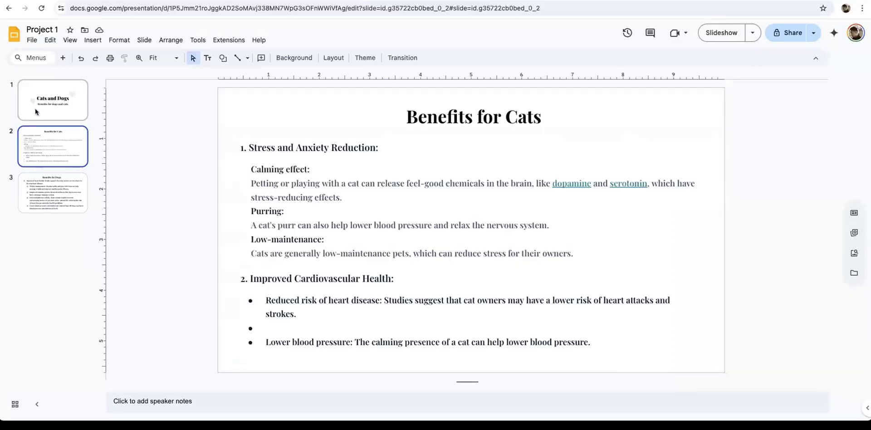
left_click(58, 102)
left_click(63, 192)
left_click(66, 99)
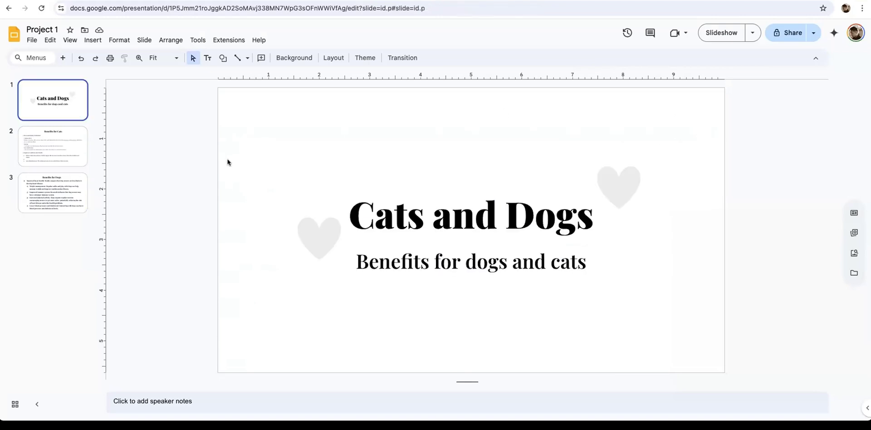
left_click(63, 136)
left_click(65, 169)
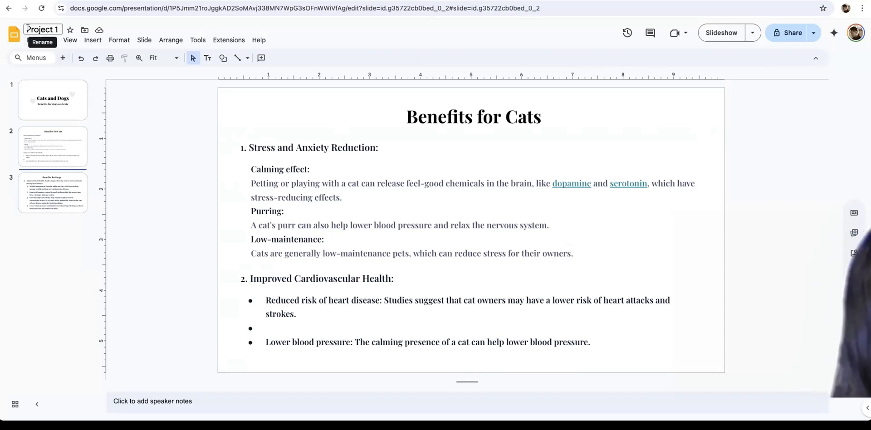
Step: Leave the presentation for the Google Slides home page and switch to Google Docs
left_click(11, 33)
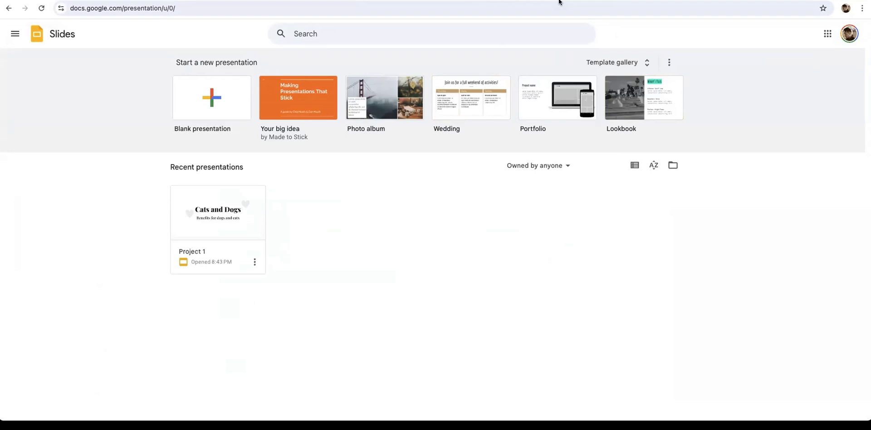
key("ctrl+Tab")
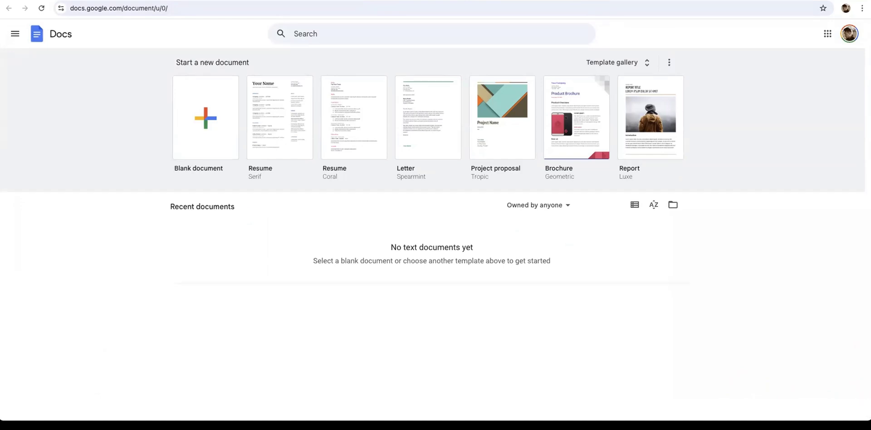
Step: Browse the document template gallery and return to the Docs home page
left_click(641, 65)
scroll(655, 192, "down", 10)
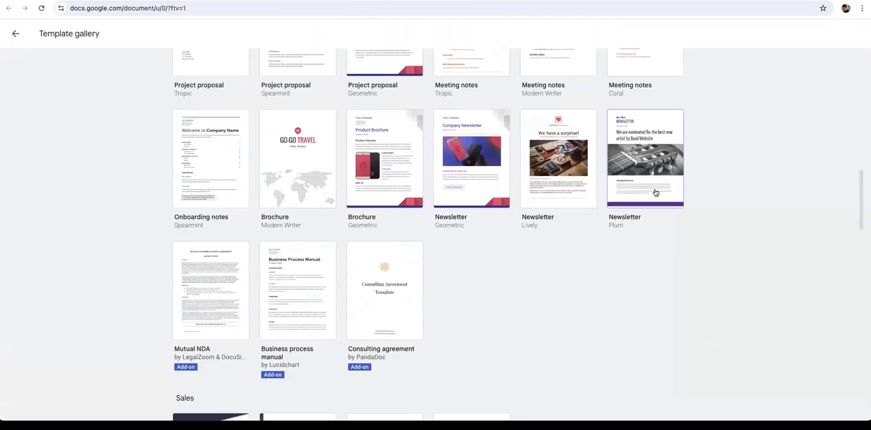
scroll(656, 192, "down", 10)
scroll(657, 190, "up", 20)
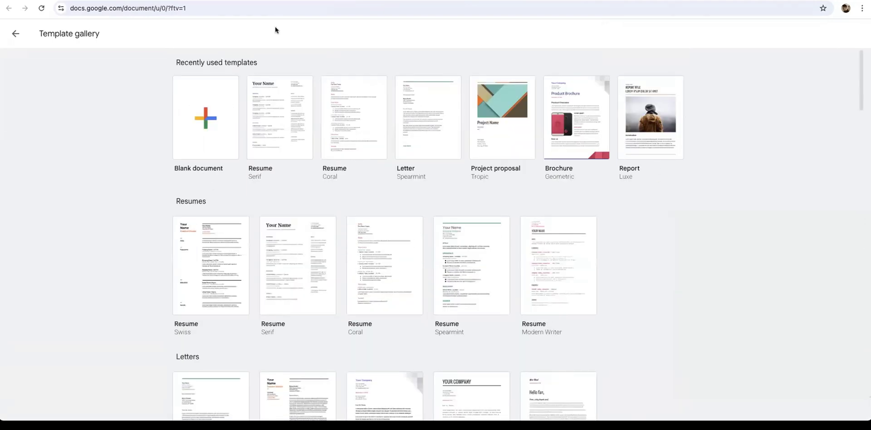
left_click(15, 33)
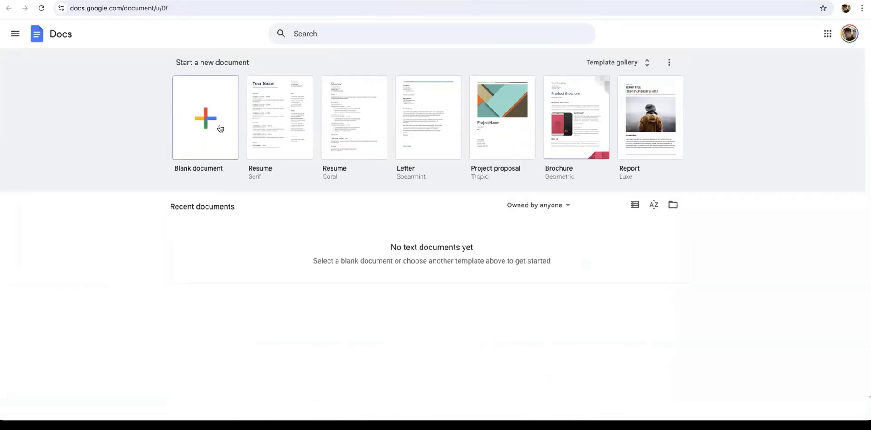
Step: Create a blank document and dismiss the introduction to document tabs
left_click(217, 127)
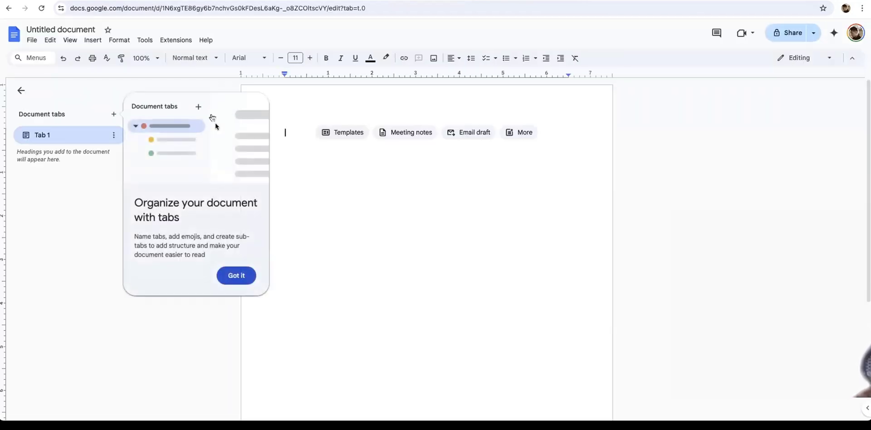
left_click(236, 275)
left_click(74, 29)
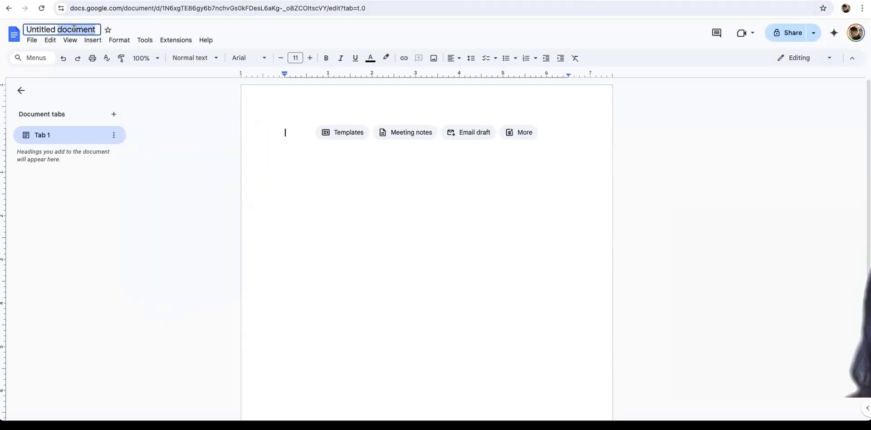
key("BackSpace")
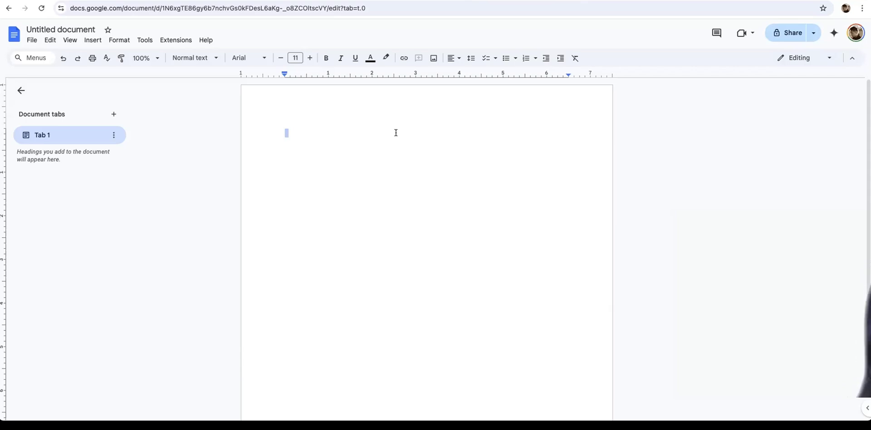
left_click(647, 121)
left_click_drag(280, 131, 302, 132)
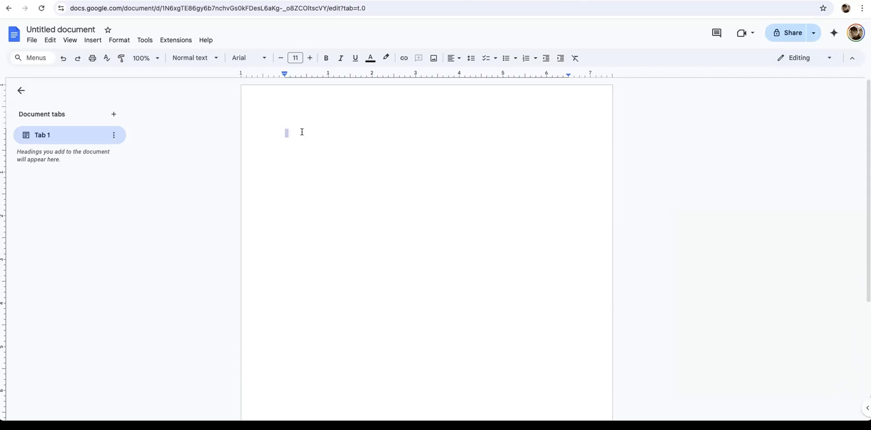
left_click(418, 153)
scroll(325, 213, "down", 4)
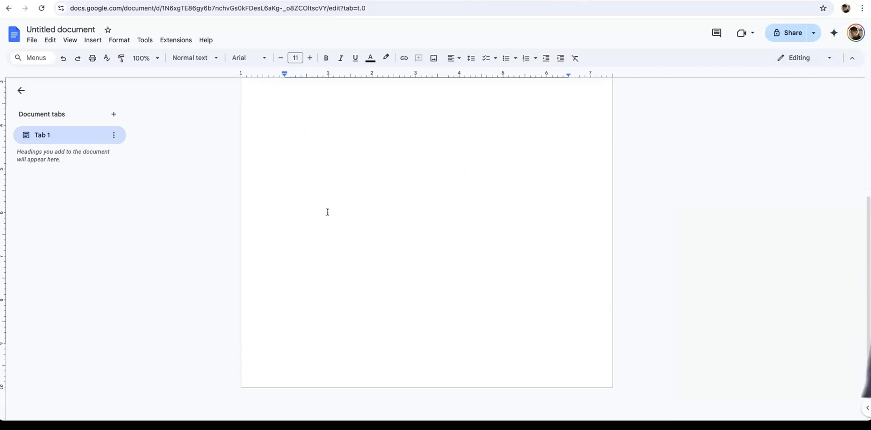
scroll(324, 213, "up", 4)
scroll(429, 253, "down", 4)
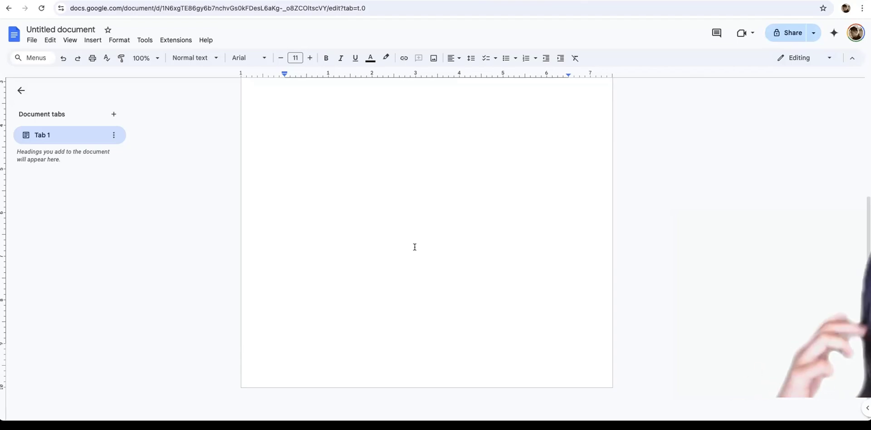
scroll(696, 227, "up", 3)
Step: Set the font of the whole empty document to Playfair Display Semi Bold
key("ctrl+a")
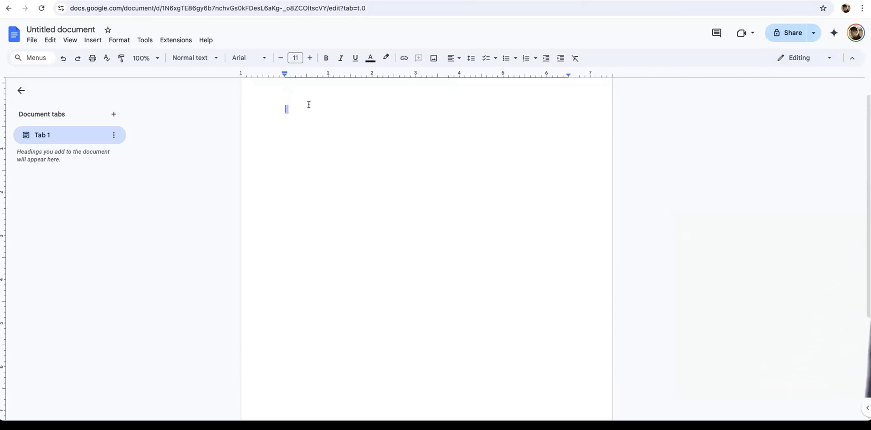
left_click(254, 58)
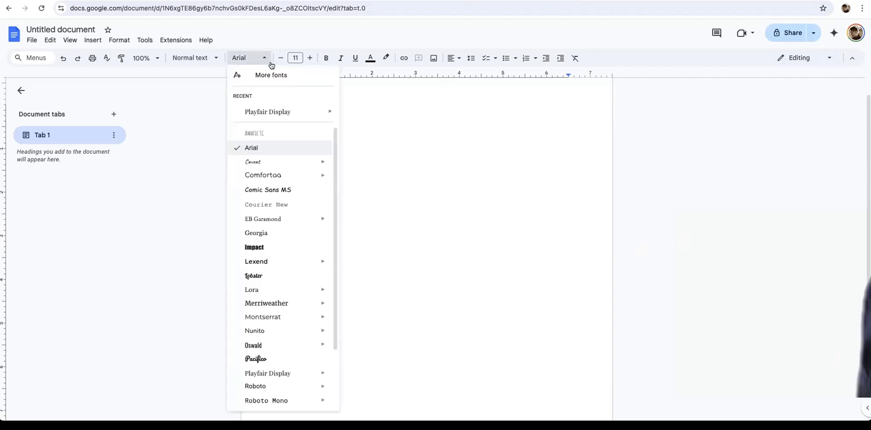
mouse_move(302, 113)
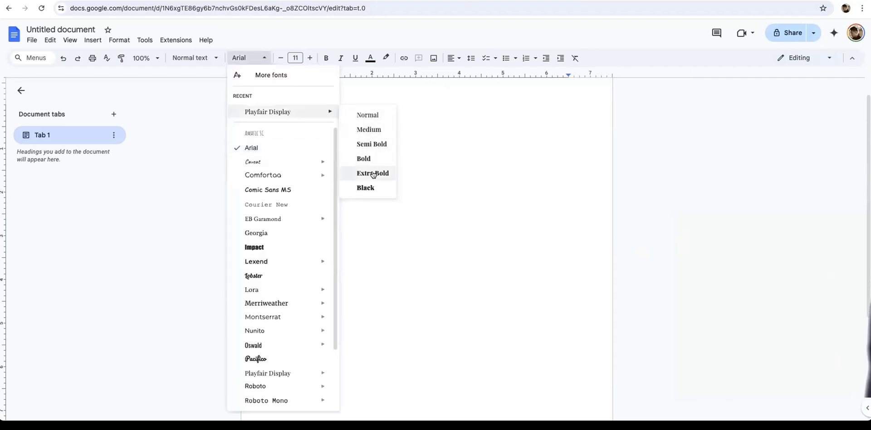
left_click(365, 143)
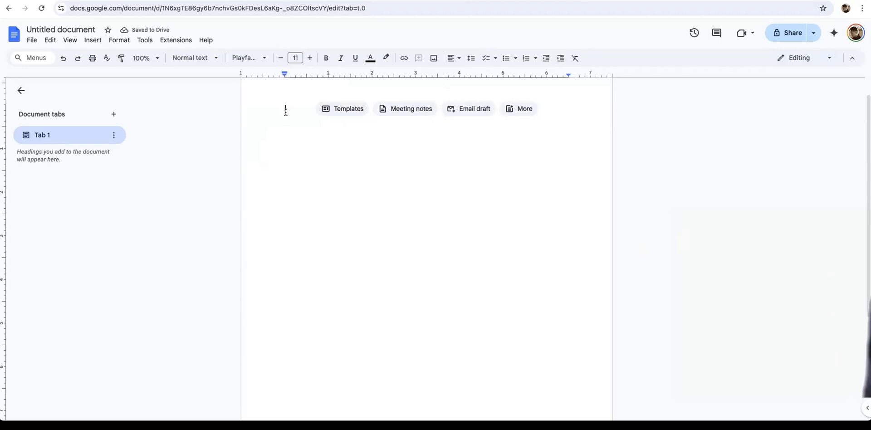
Step: Enter a short run of random test letters in the new font and delete them again
type("hikjhhkhhoiio")
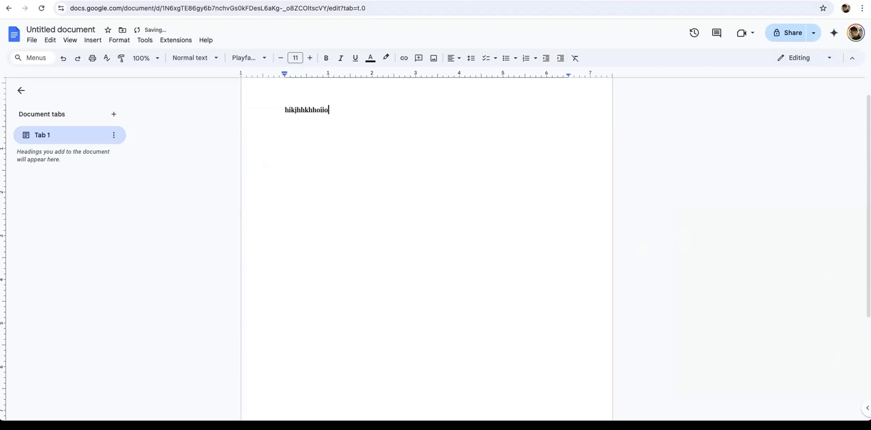
key("BackSpace")
key("BackSpace")
key("BackSpace")
key("BackSpace")
key("BackSpace")
key("BackSpace")
key("BackSpace")
key("BackSpace")
key("BackSpace")
key("BackSpace")
key("BackSpace")
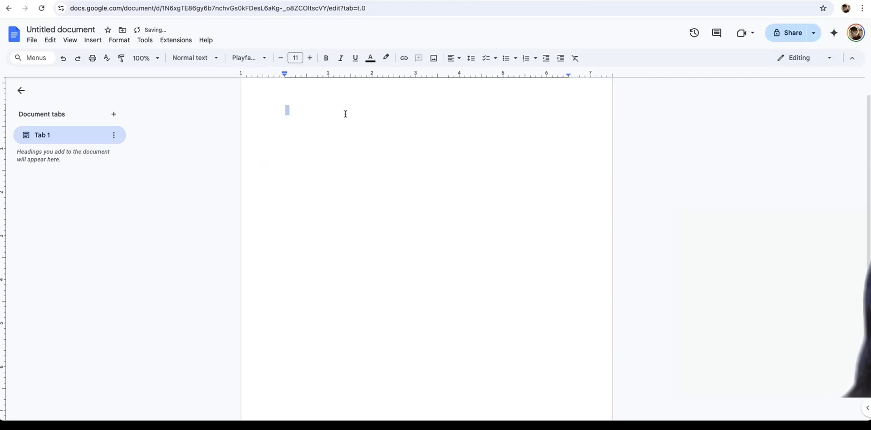
Step: Try centered and justified alignment on the empty first line, then leave the line centered
left_click(454, 58)
left_click(465, 73)
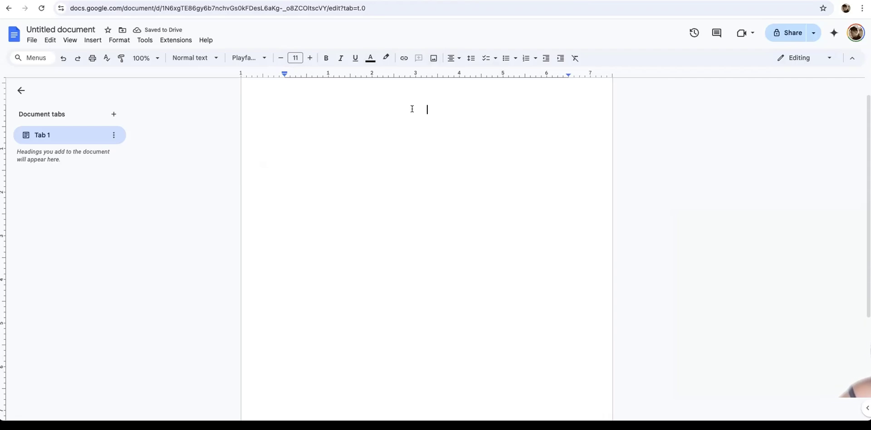
key("BackSpace")
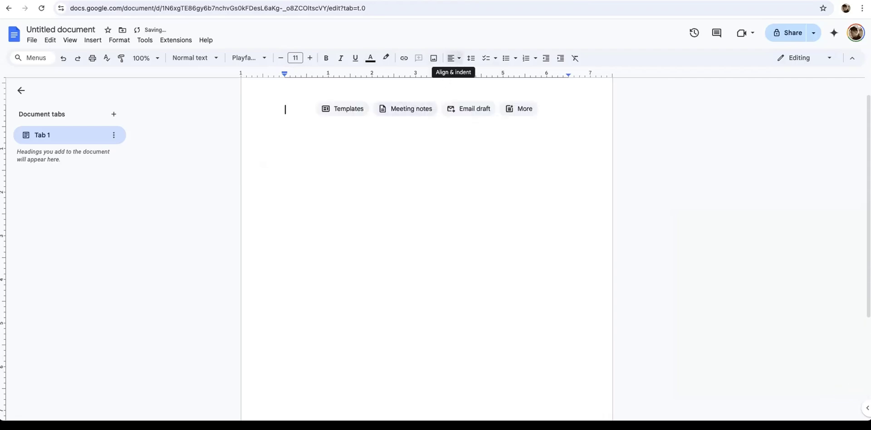
left_click(453, 57)
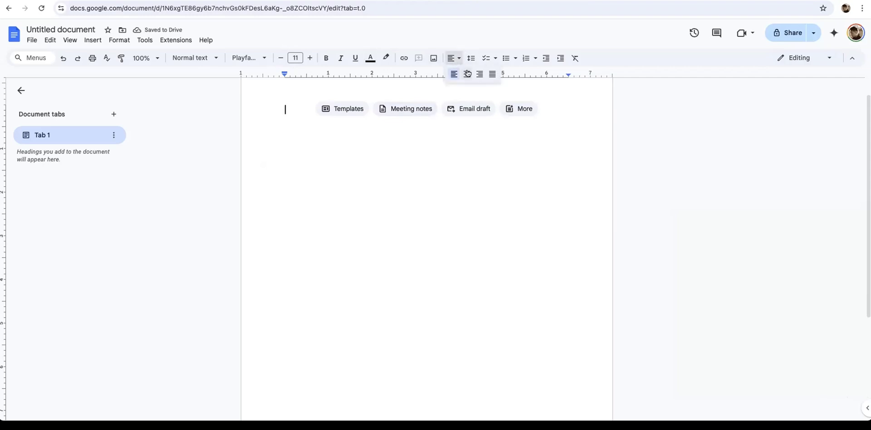
left_click(468, 75)
left_click(453, 57)
left_click(492, 75)
left_click(454, 58)
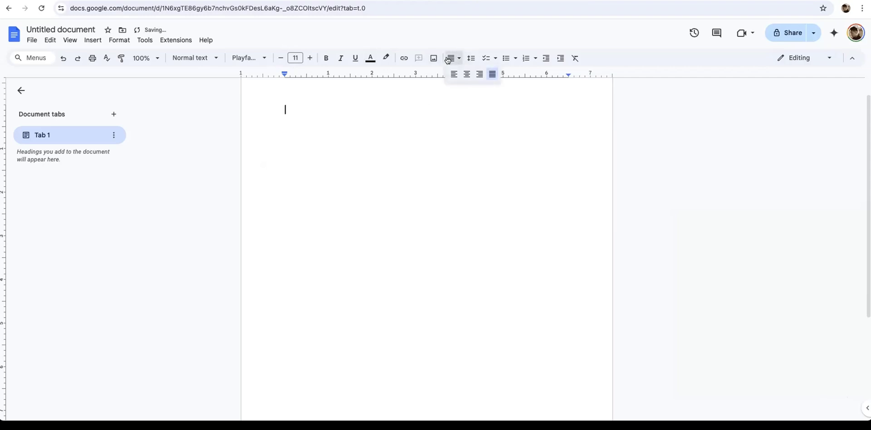
left_click(468, 75)
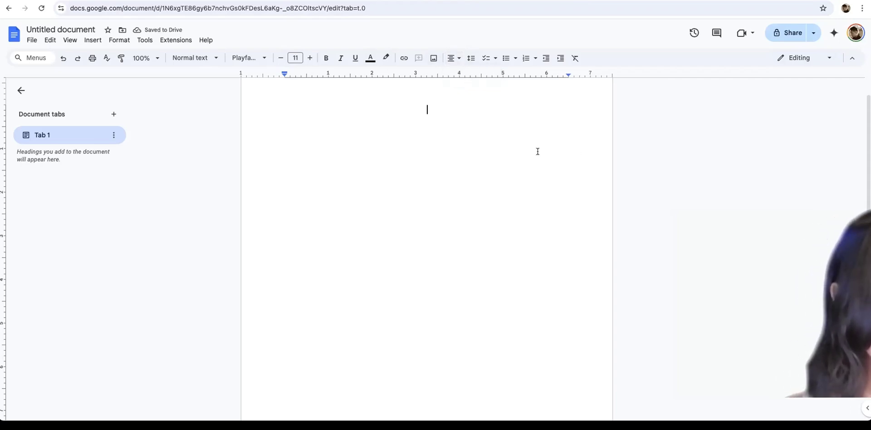
Step: Enter the title "Benefits for cats and dogs" on the centered first line
type("Benifits for ")
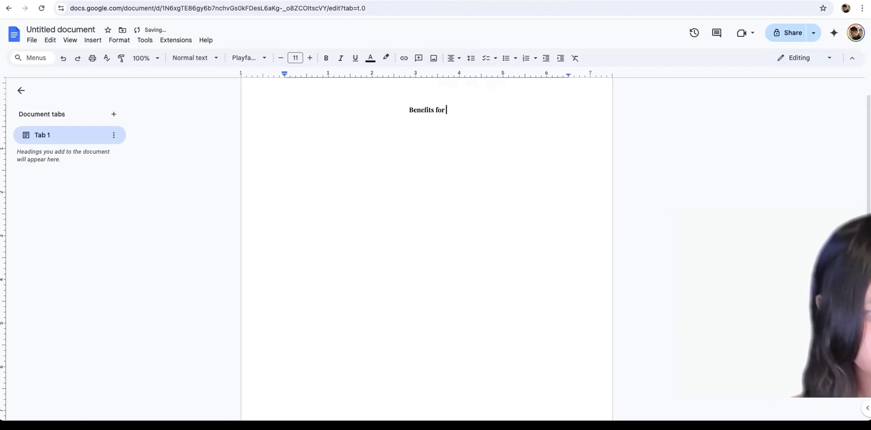
type("cats and dogse")
key("BackSpace")
type("v")
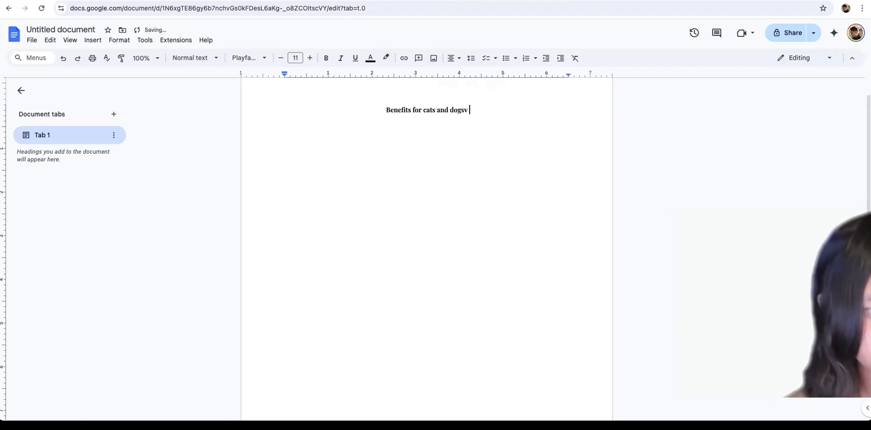
key("BackSpace")
key("BackSpace")
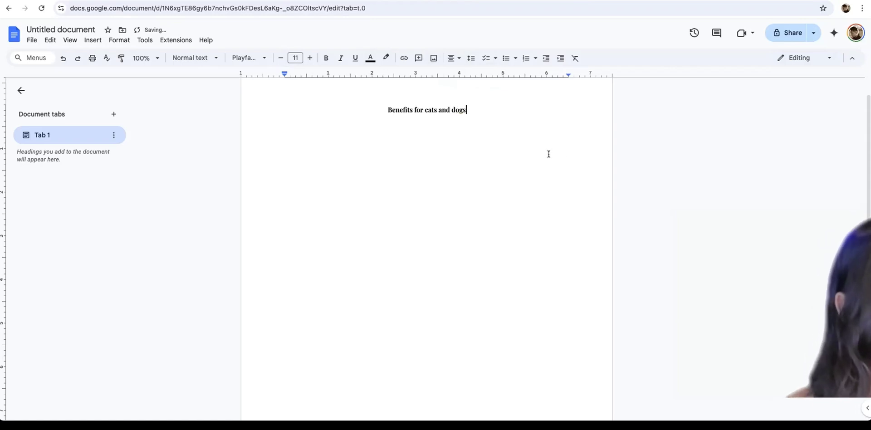
Step: Increase the font size of the whole title line to 20
triple_click(435, 111)
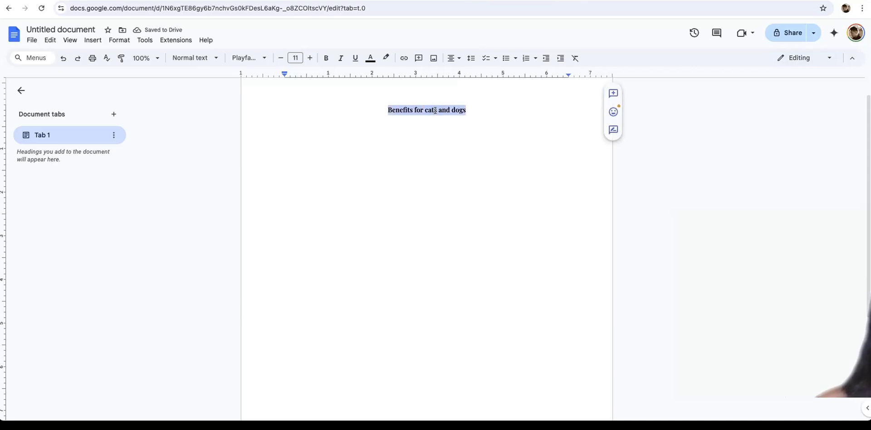
left_click(310, 57)
left_click(309, 57)
left_click(310, 57)
left_click(309, 58)
left_click(310, 57)
left_click(310, 57)
left_click(310, 57)
left_click(310, 57)
left_click(310, 57)
left_click(506, 128)
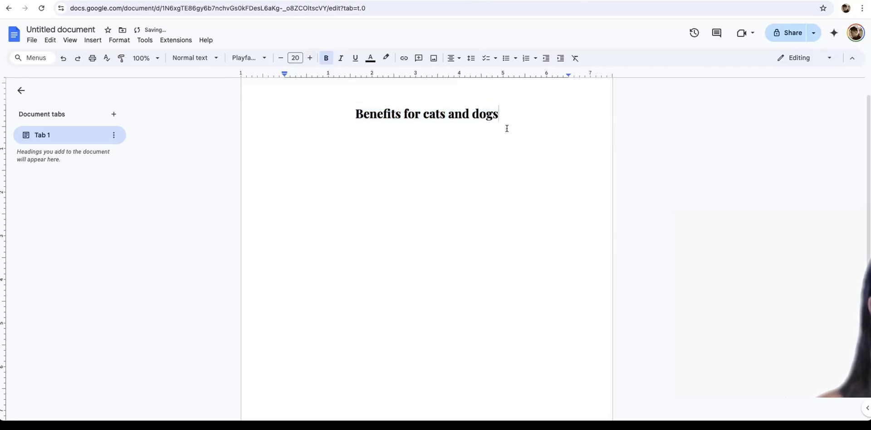
Step: Add a left-aligned line below the title, try it with random test letters, and remove it again
key("Return")
key("ctrl+shift+l")
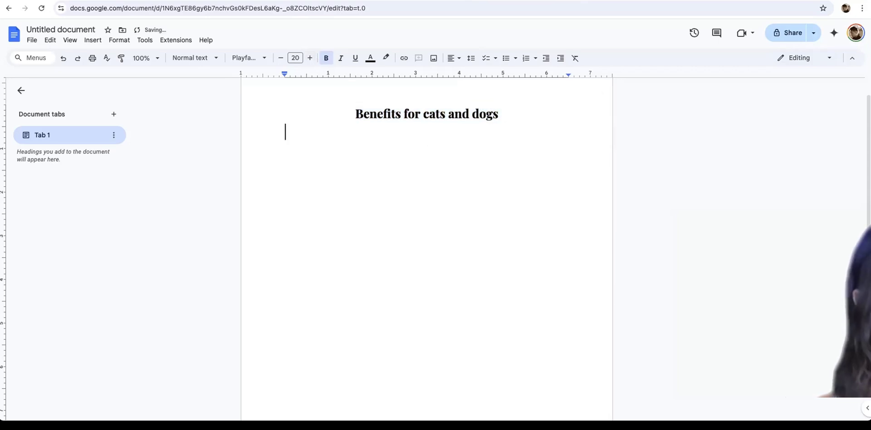
type("sffgdgfgd")
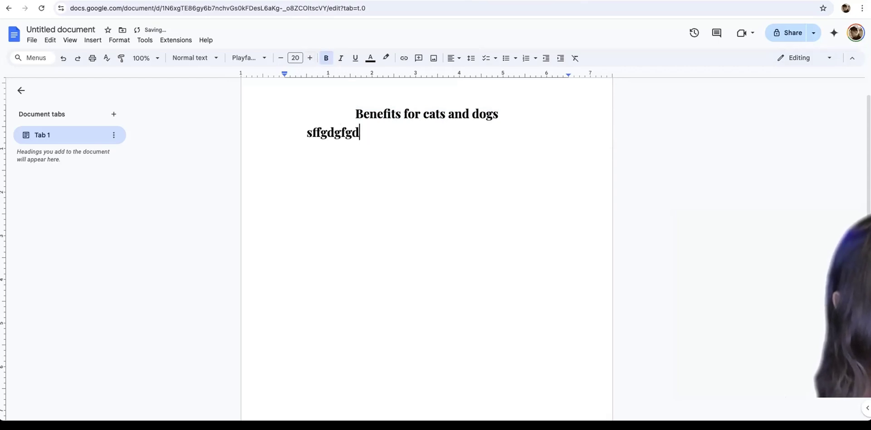
key("BackSpace")
key("BackSpace")
key("BackSpace")
key("BackSpace")
key("BackSpace")
key("BackSpace")
key("BackSpace")
key("BackSpace")
key("BackSpace")
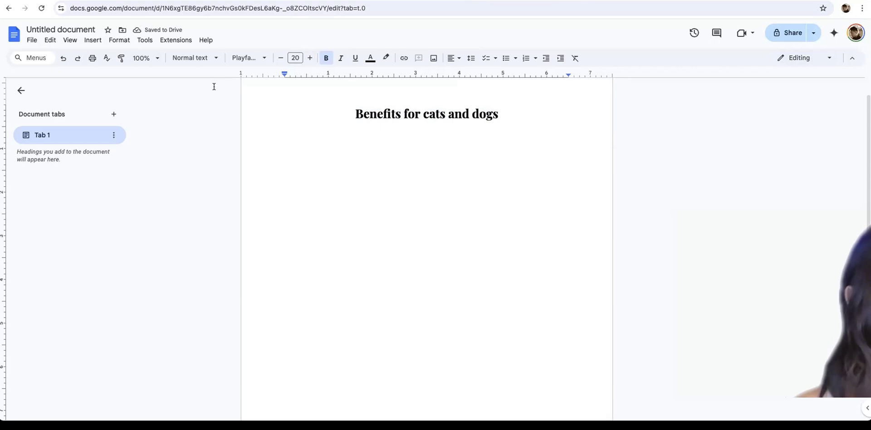
key("BackSpace")
Step: Insert a table with four columns and three rows on a new line below the title
key("Return")
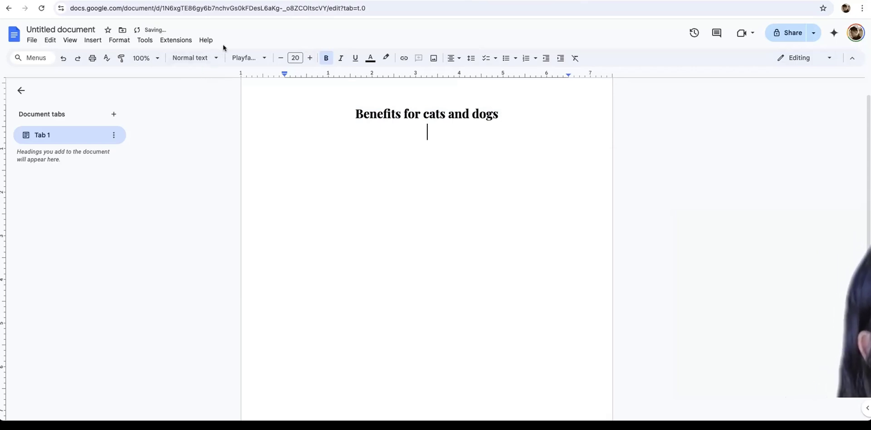
left_click(118, 40)
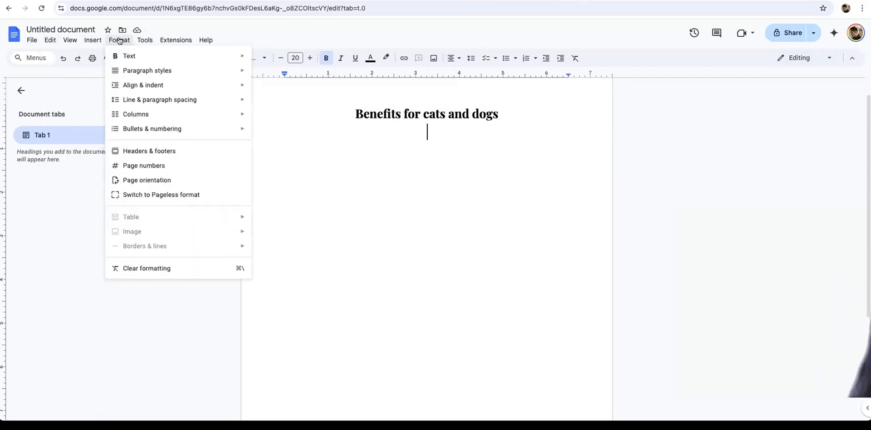
mouse_move(86, 37)
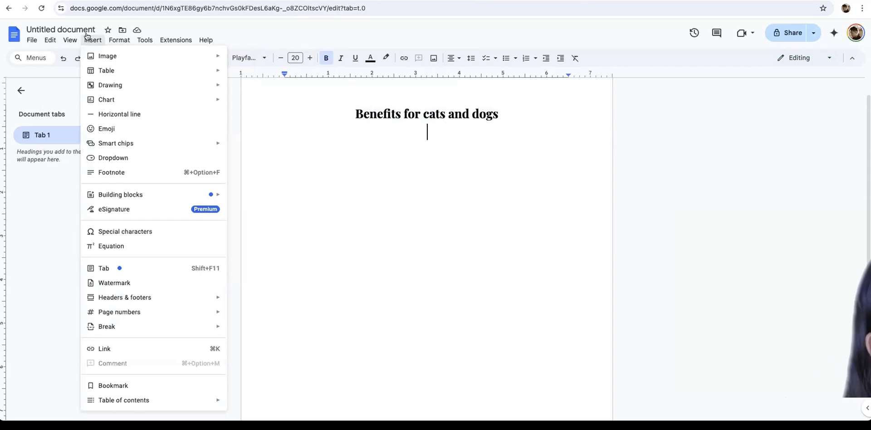
mouse_move(108, 72)
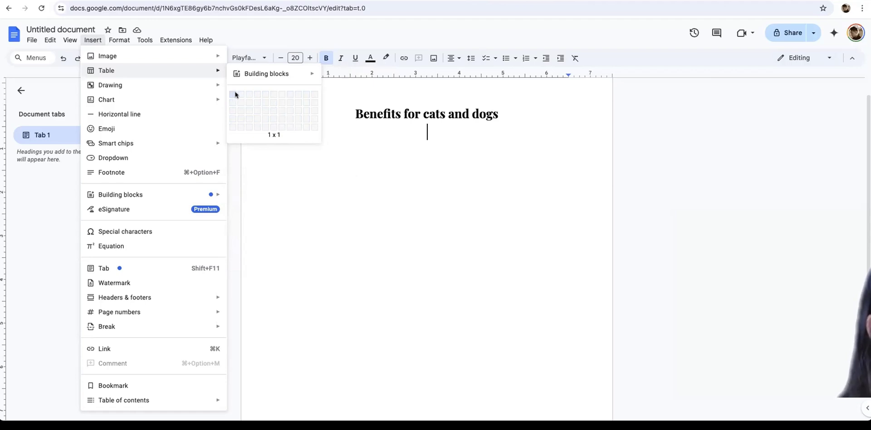
left_click(258, 109)
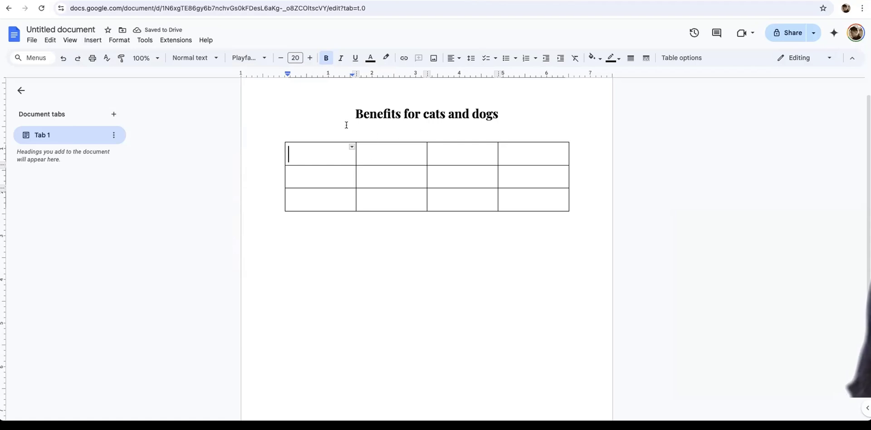
Step: Shift the table slightly to the right and make its three rows taller, about 2.2, 2.2 and 3 inches high
left_click_drag(278, 136, 326, 128)
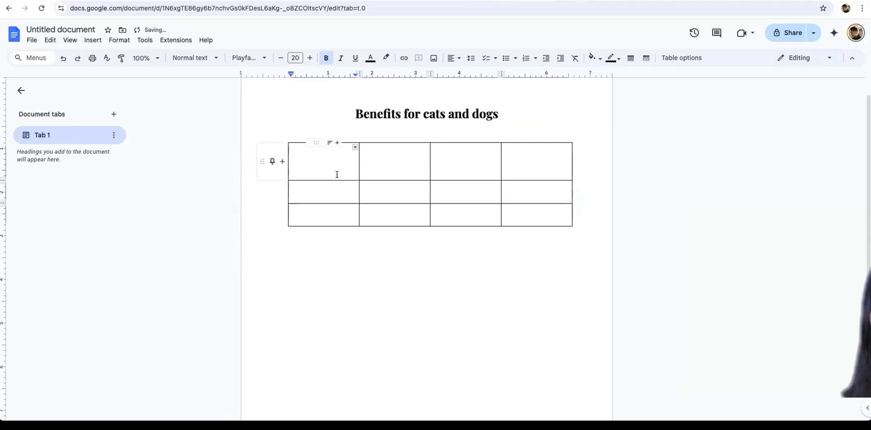
left_click_drag(334, 203, 340, 263)
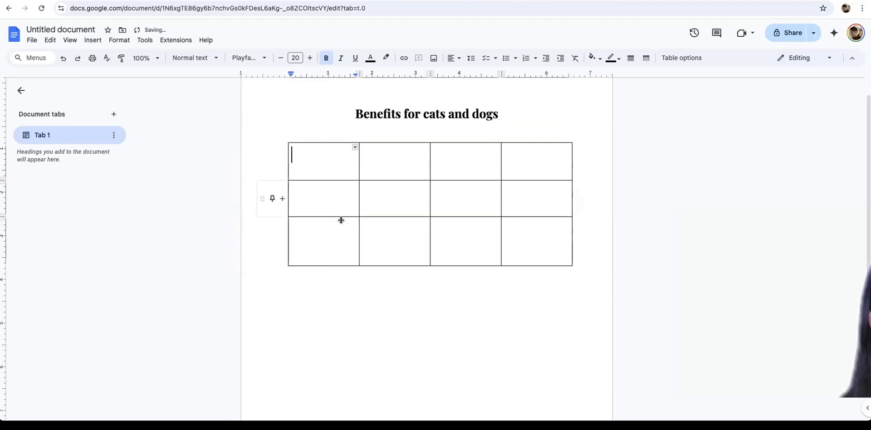
left_click_drag(332, 216, 335, 228)
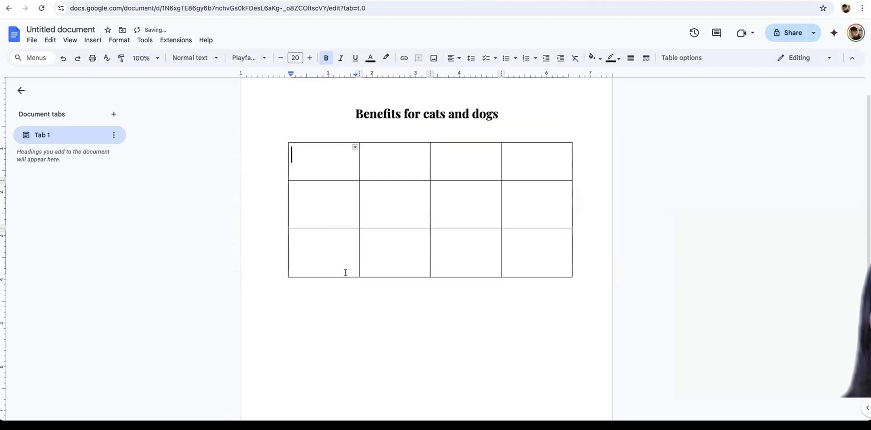
left_click_drag(344, 276, 336, 358)
left_click(340, 226)
left_click_drag(340, 226, 340, 278)
left_click_drag(317, 181, 327, 239)
scroll(572, 269, "down", 4)
scroll(572, 266, "up", 4)
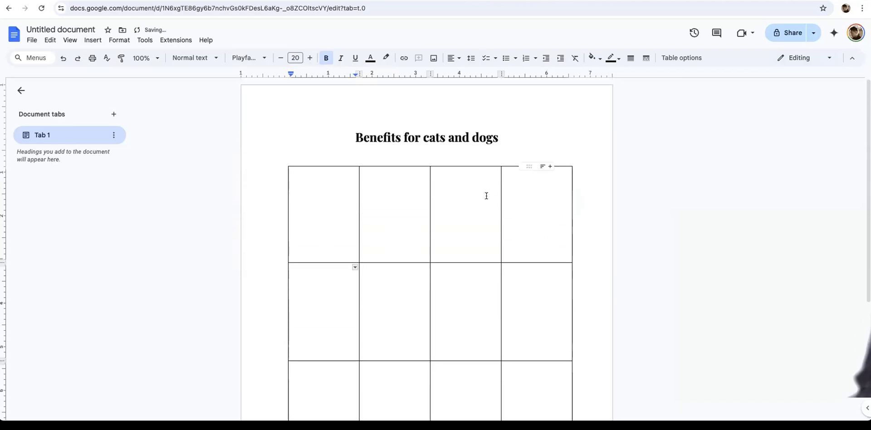
double_click(325, 191)
left_click(325, 191)
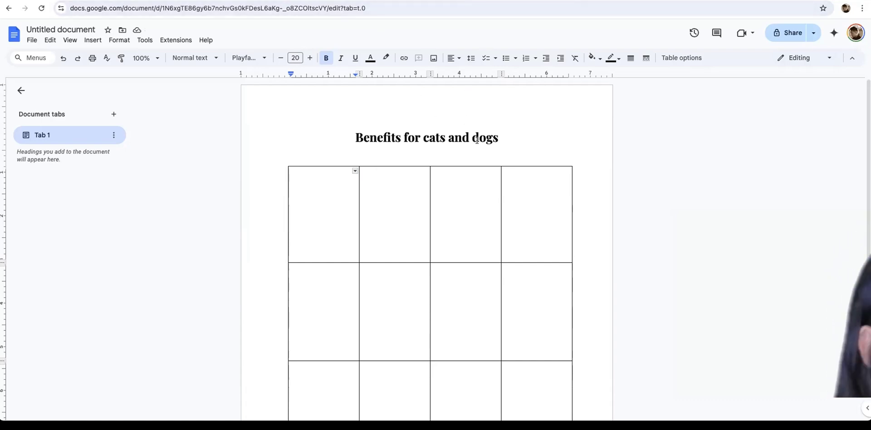
left_click(506, 132)
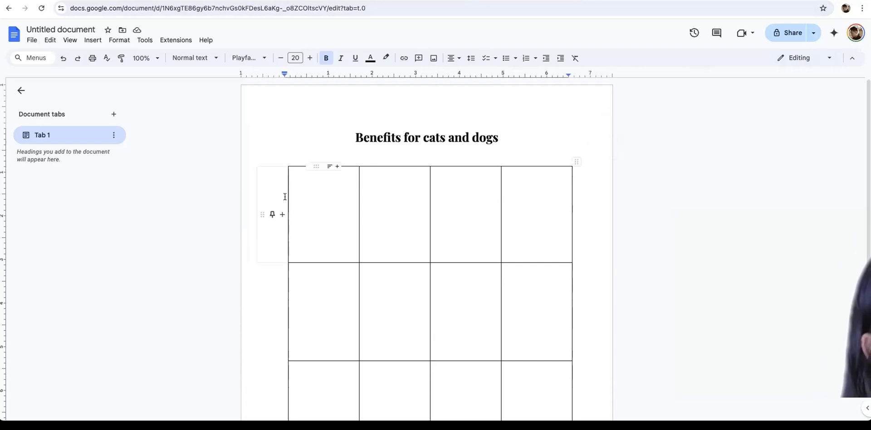
left_click(307, 191)
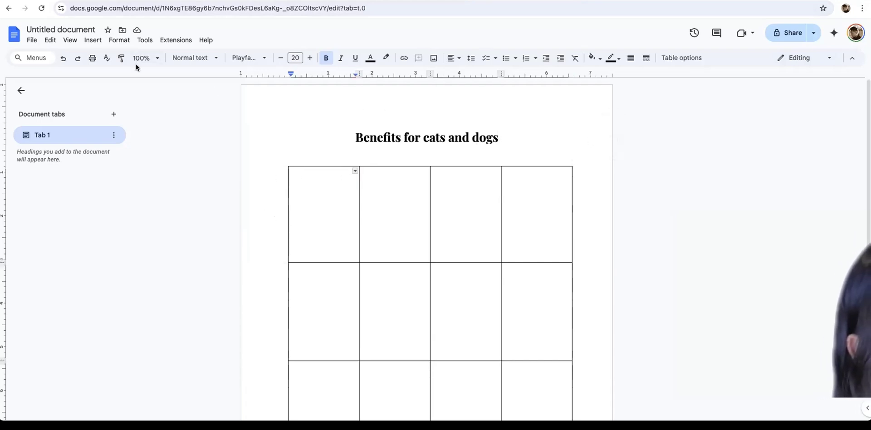
left_click(68, 40)
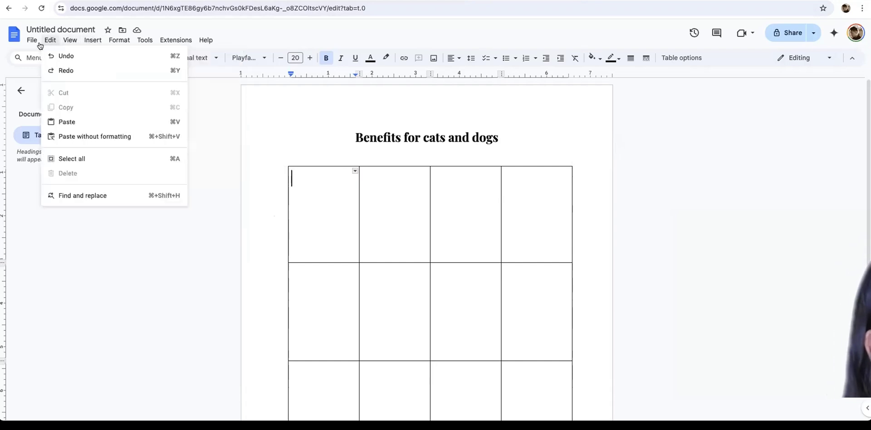
mouse_move(36, 42)
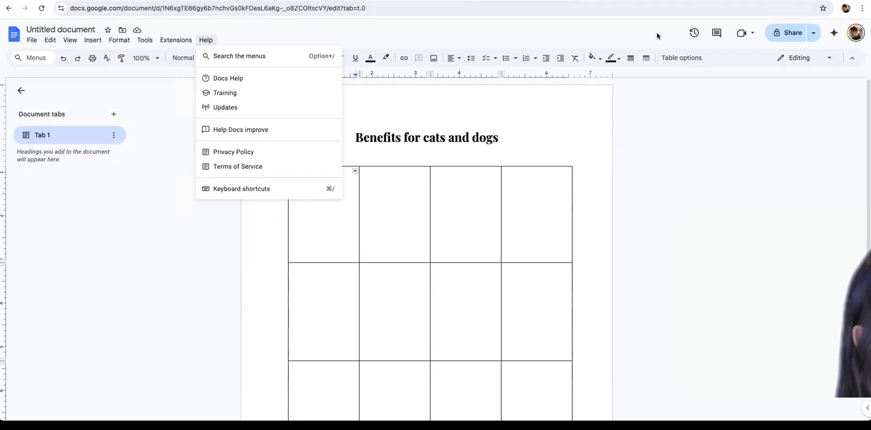
left_click(808, 58)
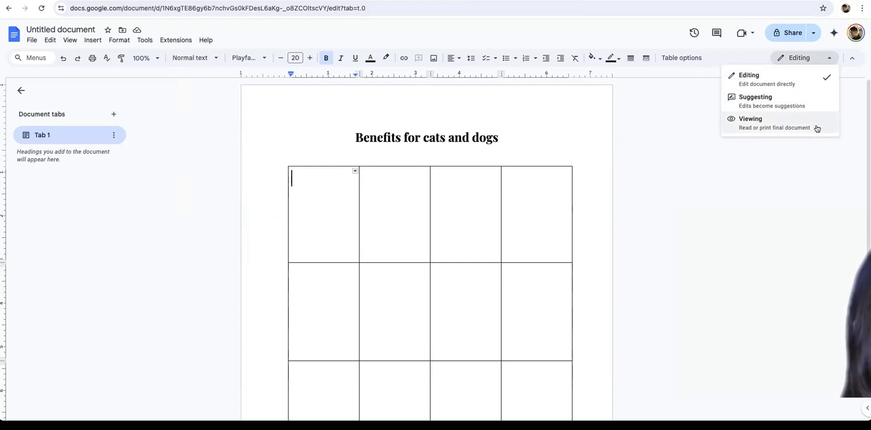
left_click(789, 145)
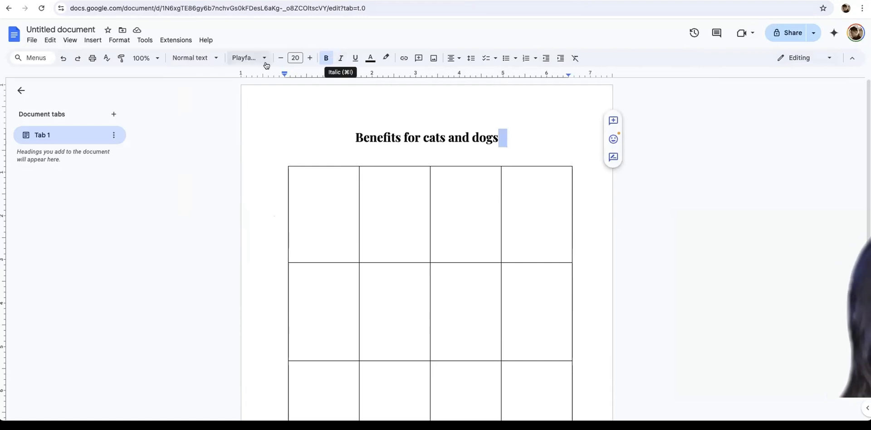
Step: Label the three rows in the table's first column "Cats", "Dogs" and "Food"
double_click(333, 184)
left_click(331, 185)
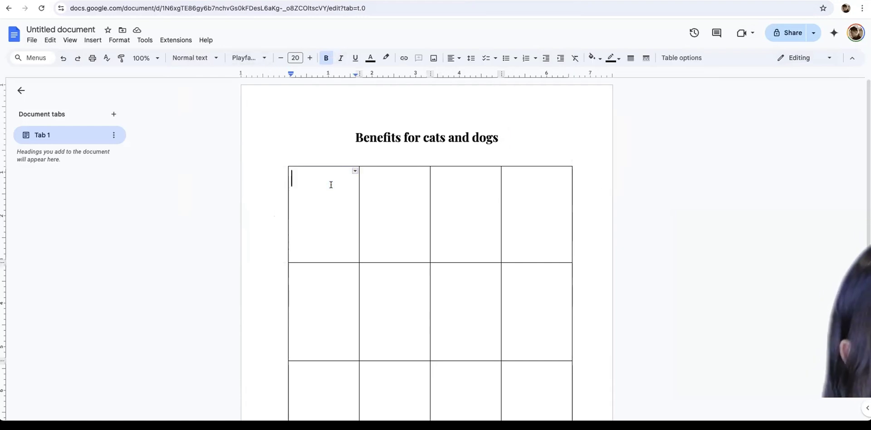
type("Cats")
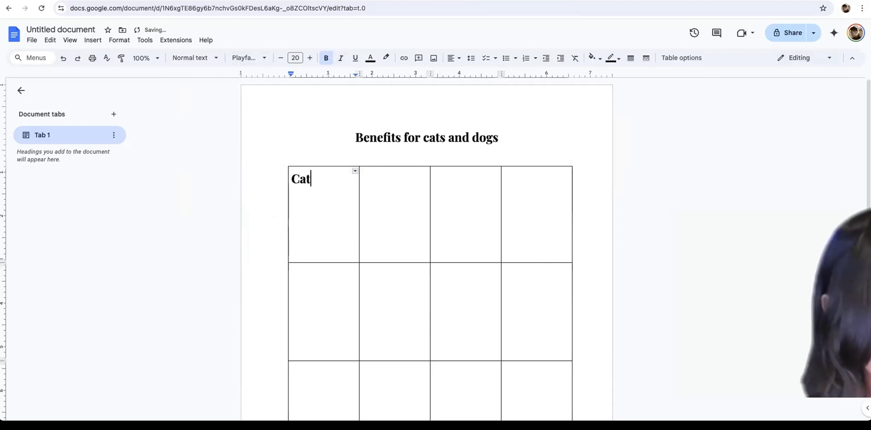
left_click(322, 284)
type("Dogs")
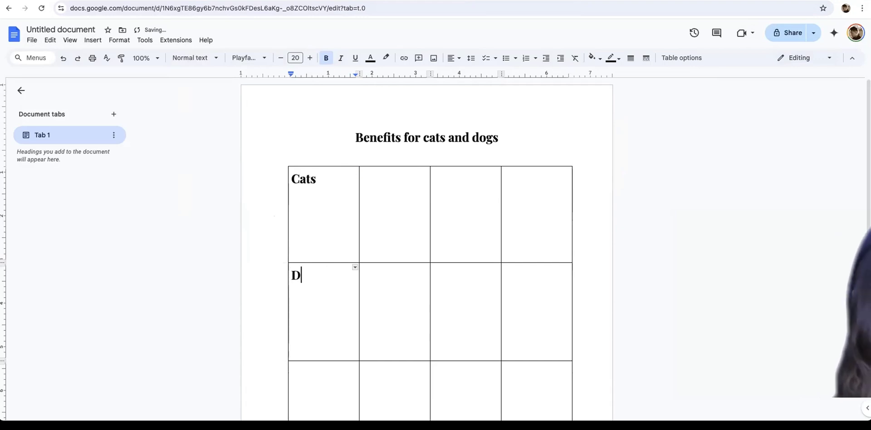
scroll(313, 291, "down", 3)
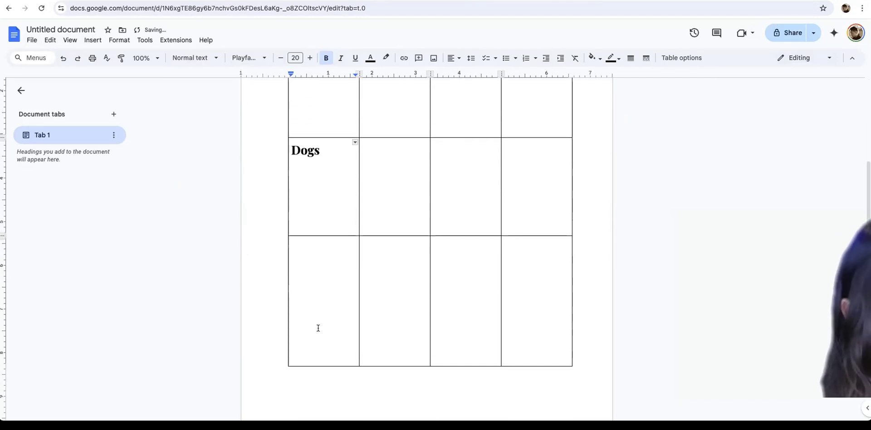
double_click(316, 305)
left_click(318, 305)
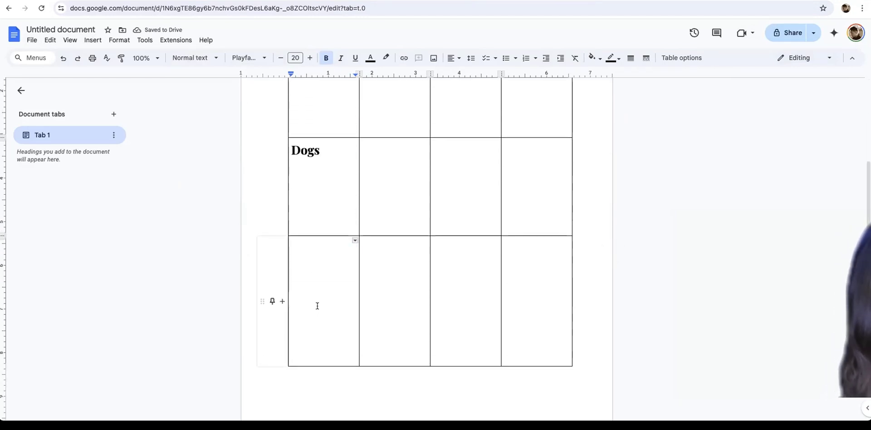
type("Food")
key("Down")
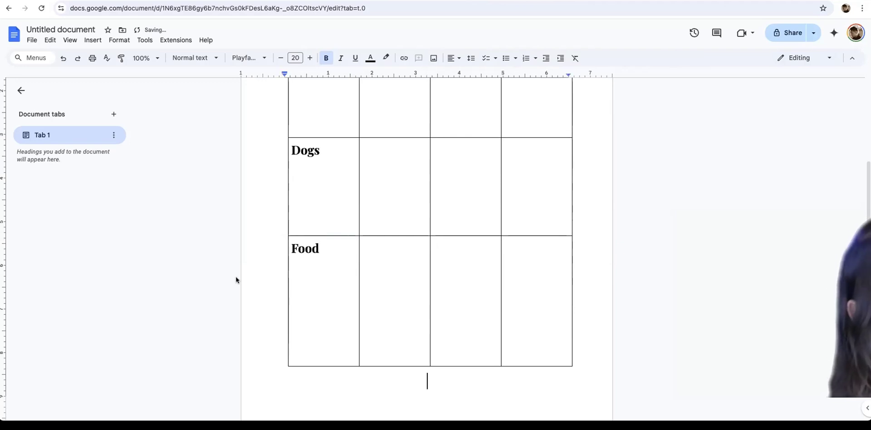
Step: Enter "-sleeps a lot" in the second column of the Cats row
scroll(295, 262, "up", 3)
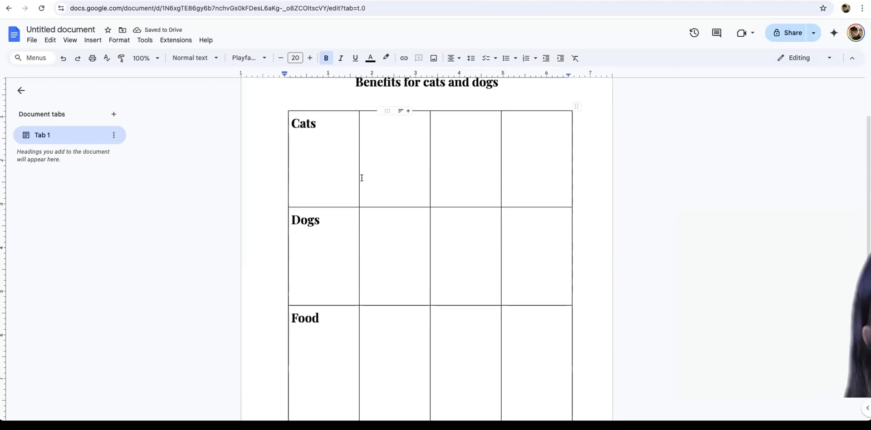
left_click(373, 161)
type("-")
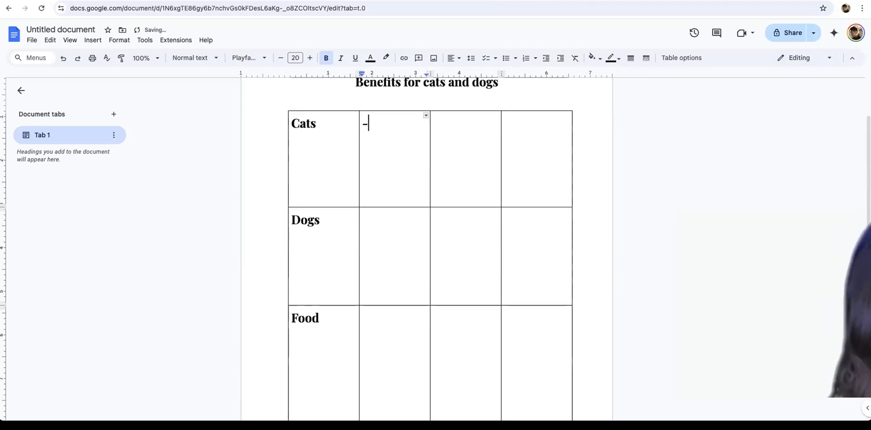
type("sleeps a lot")
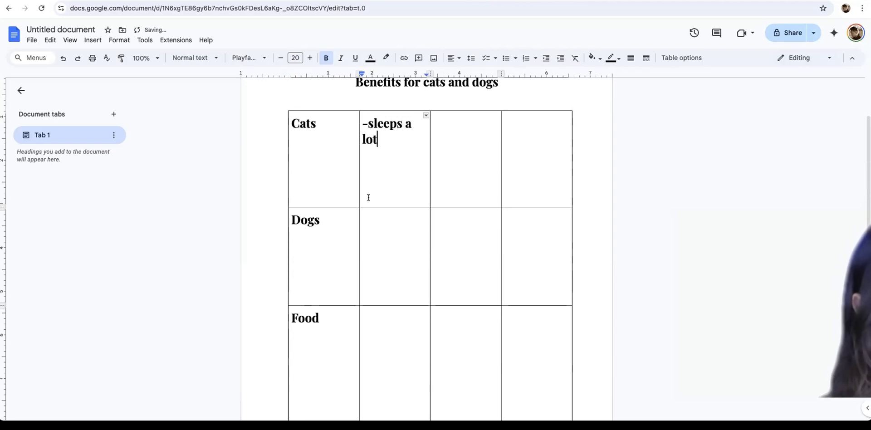
Step: Enter "-Playful" in the second column of the Dogs row
left_click(381, 219)
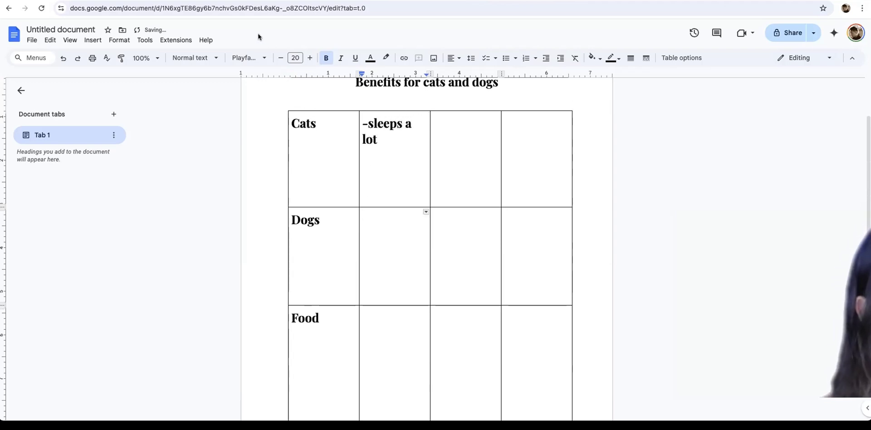
type("-P")
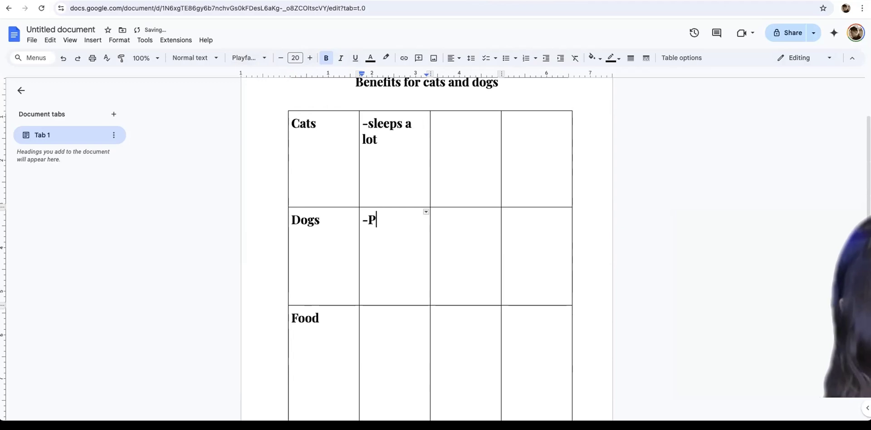
type("layfyul")
key("BackSpace")
key("BackSpace")
key("BackSpace")
type("ul")
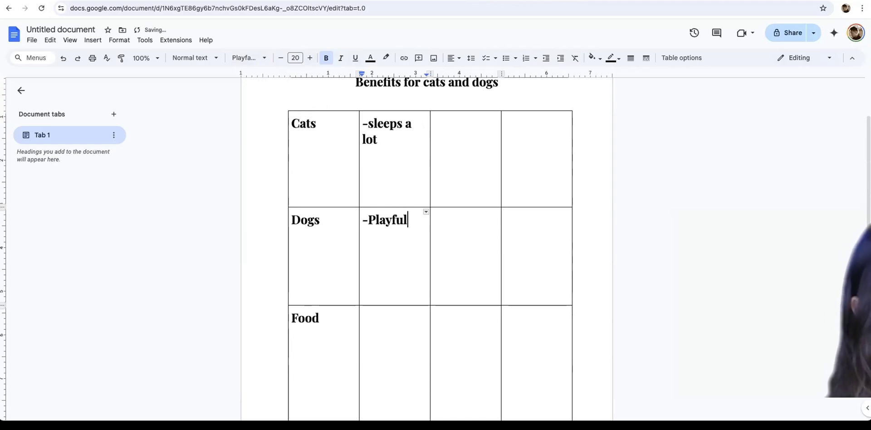
Step: Enter "-yummy" in the second column of the Food row
double_click(390, 322)
type("-")
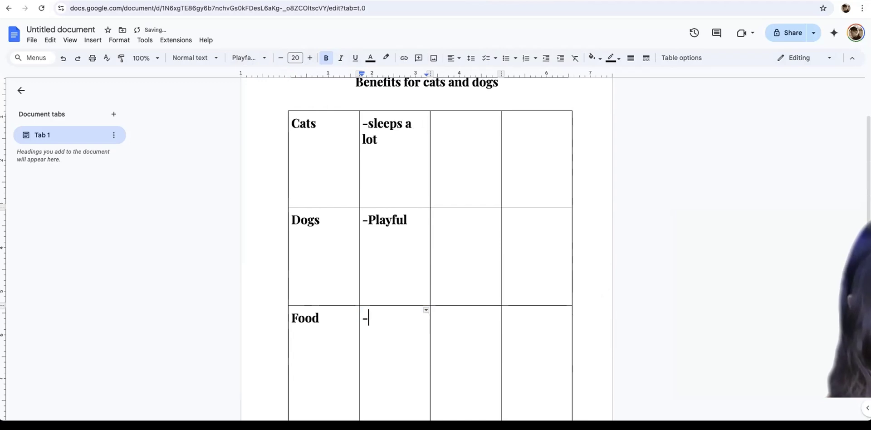
type("yummy")
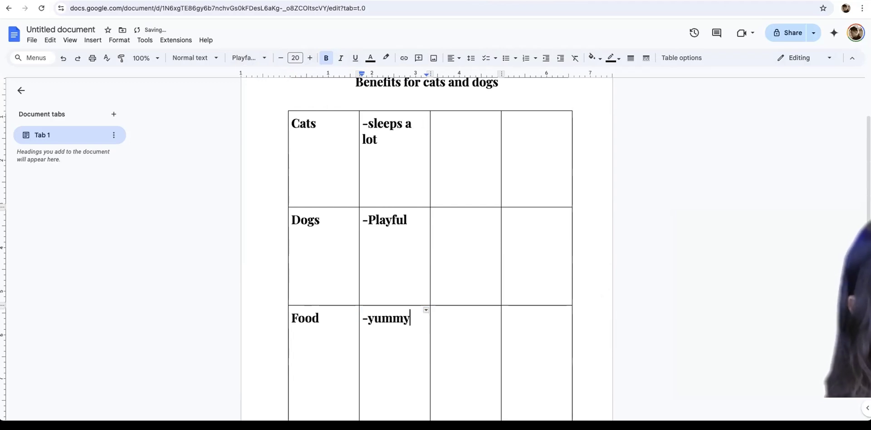
Step: Add a "-" in the third column of the Cats row and raise the font size there to 24
left_click(462, 135)
type("-")
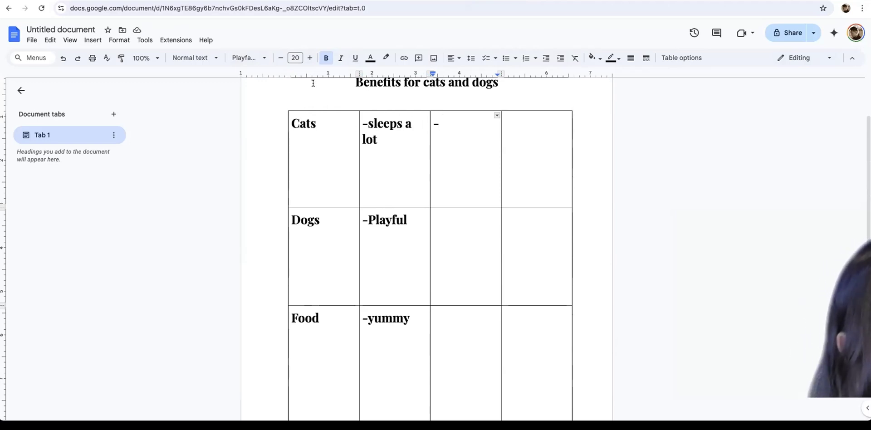
left_click(309, 58)
left_click(310, 58)
left_click(309, 58)
left_click(310, 58)
Step: Look over the table from start to end and review the available paragraph styles and their options
scroll(587, 270, "down", 3)
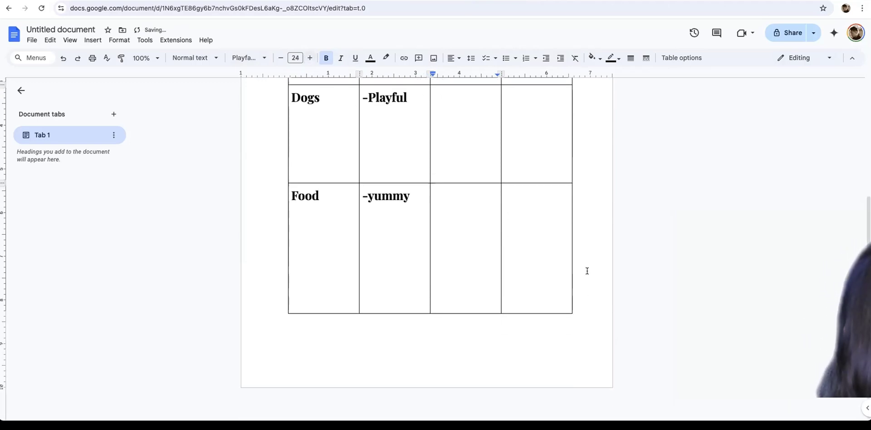
scroll(580, 273, "up", 4)
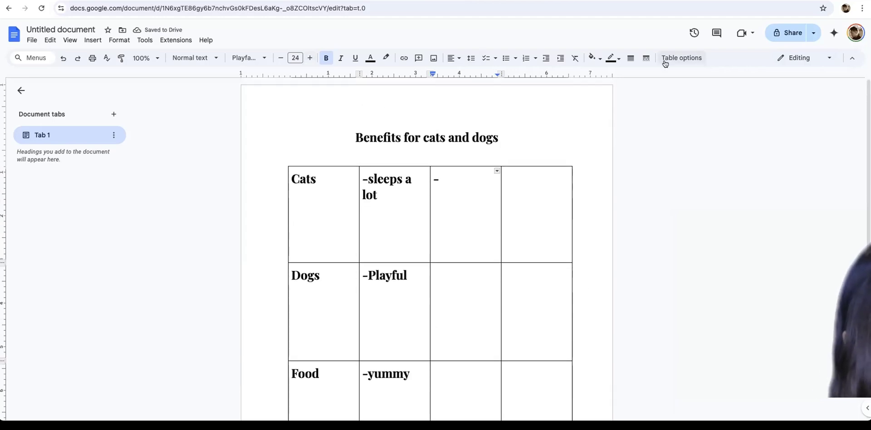
scroll(662, 118, "down", 4)
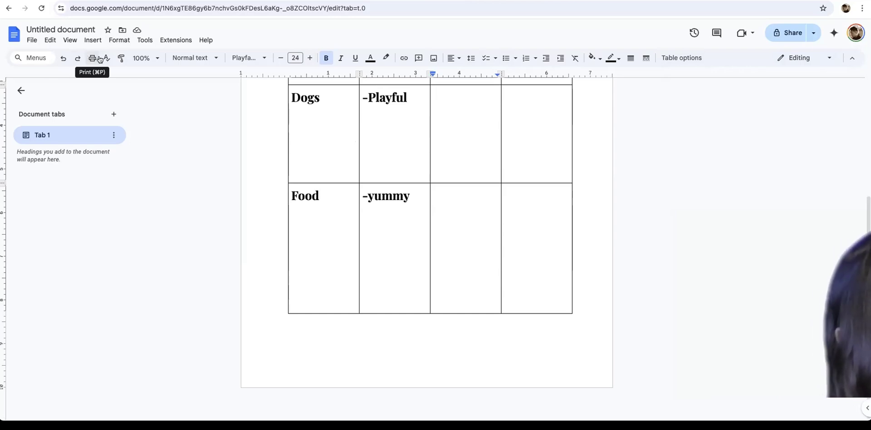
scroll(255, 172, "up", 4)
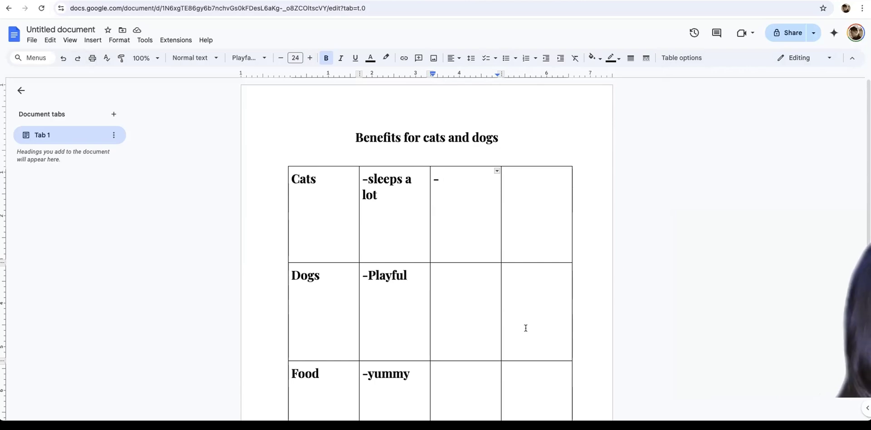
scroll(526, 327, "down", 4)
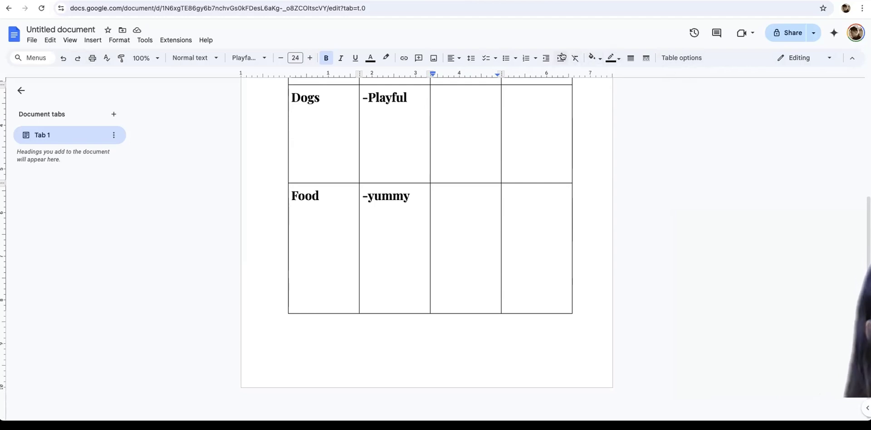
left_click(202, 58)
mouse_move(236, 125)
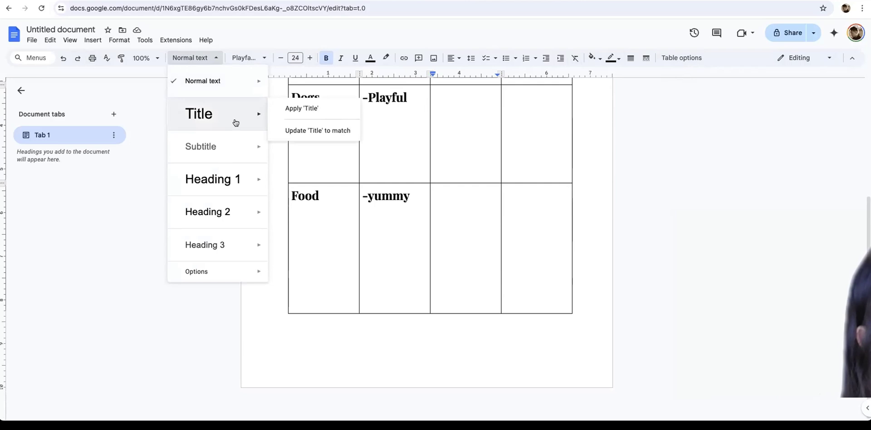
mouse_move(244, 149)
mouse_move(247, 207)
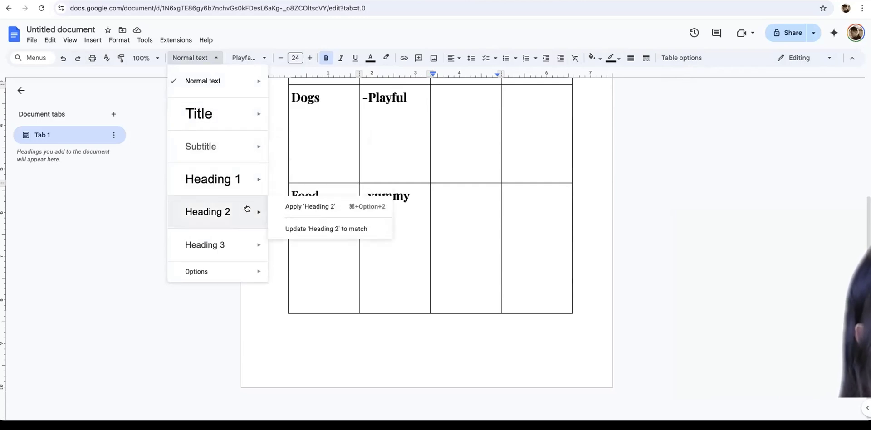
mouse_move(227, 276)
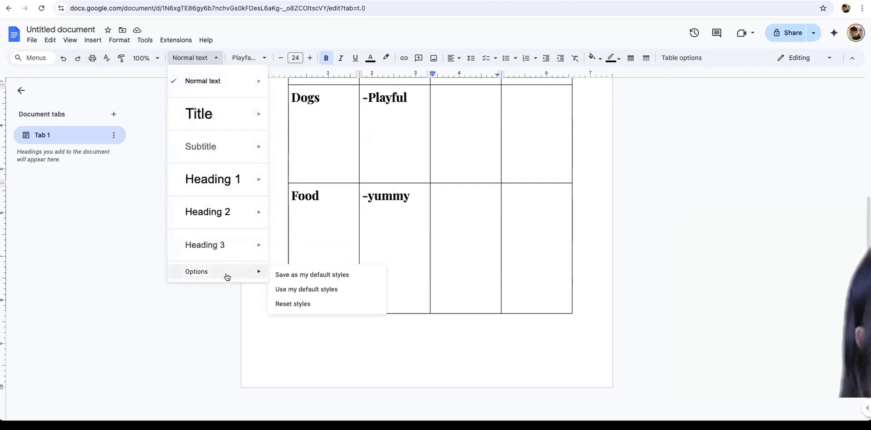
left_click(140, 89)
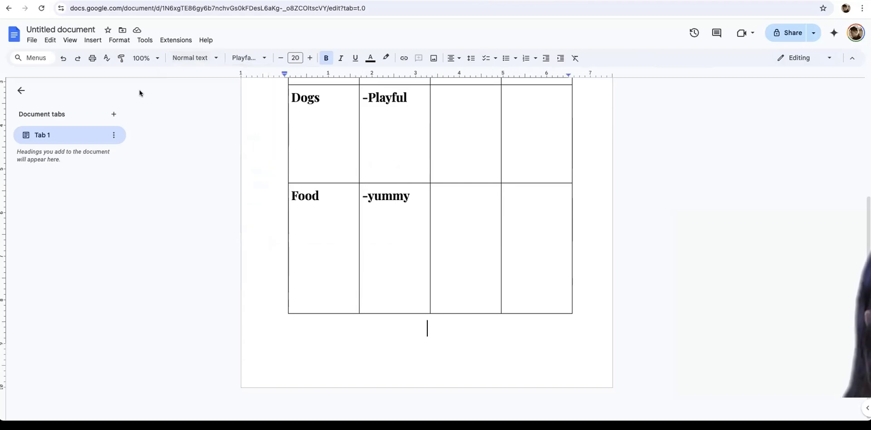
Step: Use Paint format to copy the centered formatting of the empty line below the table onto the "Dogs" label
left_click(122, 58)
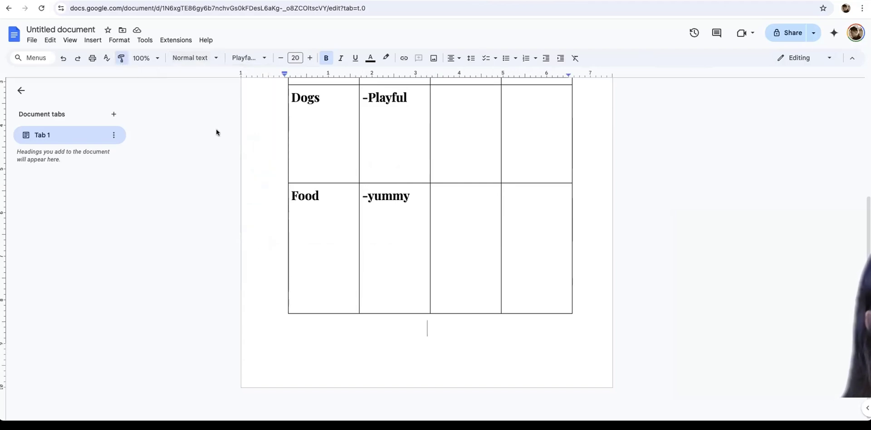
left_click(251, 131)
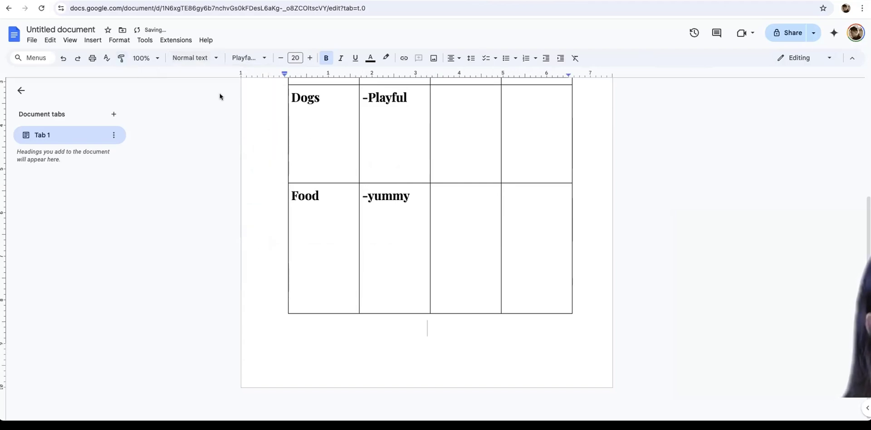
left_click(119, 58)
left_click(338, 97)
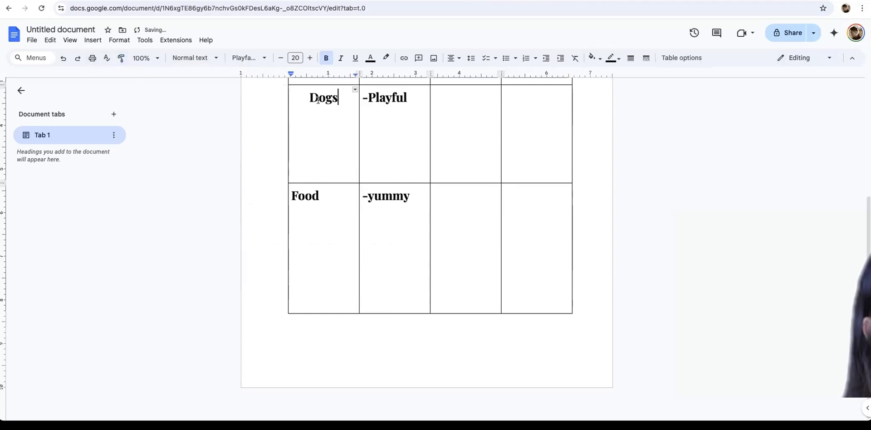
Step: Center the "-Playful" and "-yummy" entries within their cells in the second column
left_click(366, 95)
left_click(361, 92)
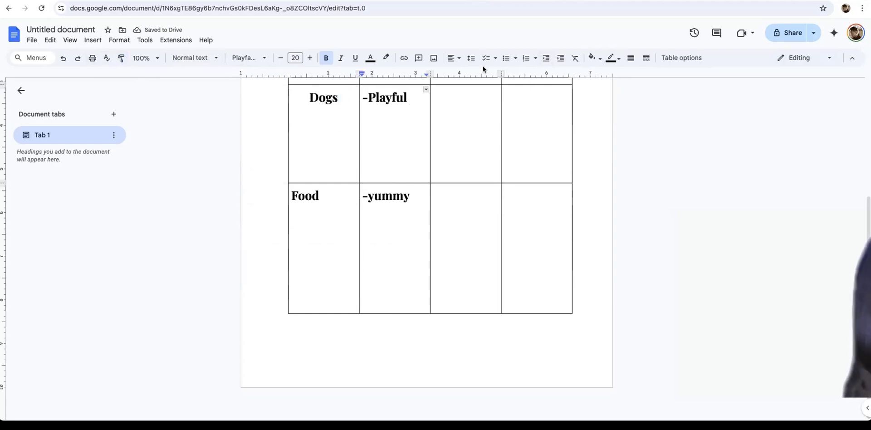
left_click(360, 199)
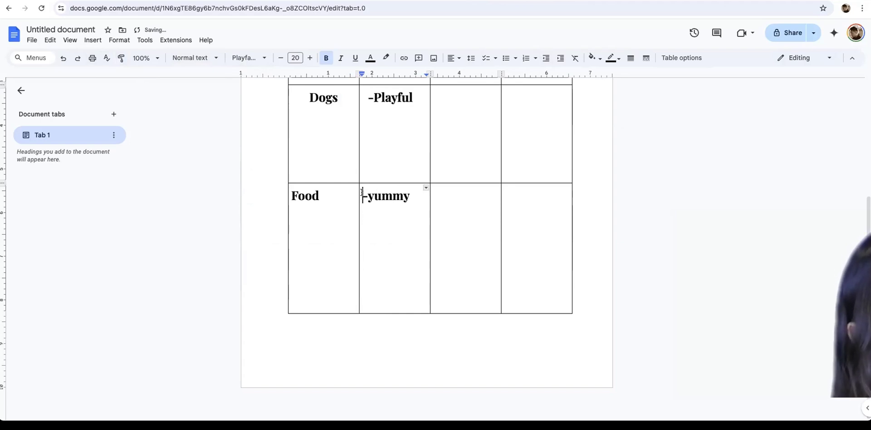
Step: Center the "Food" and "Cats" labels within their cells in the first column
left_click(287, 196)
left_click(292, 195)
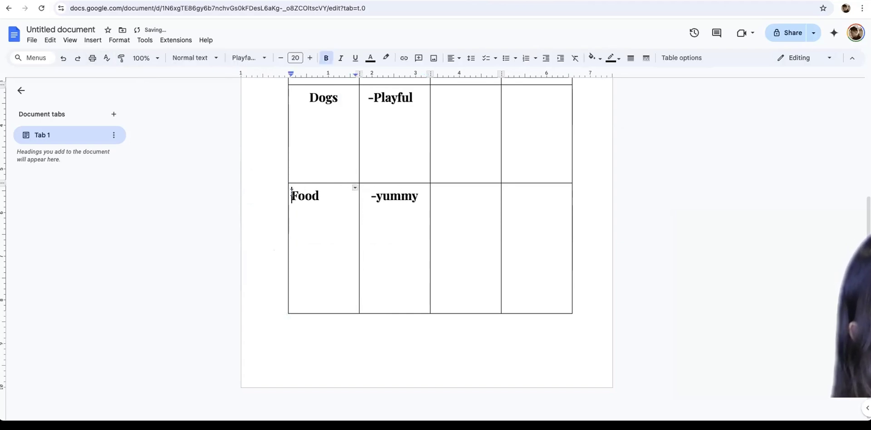
key("Tab")
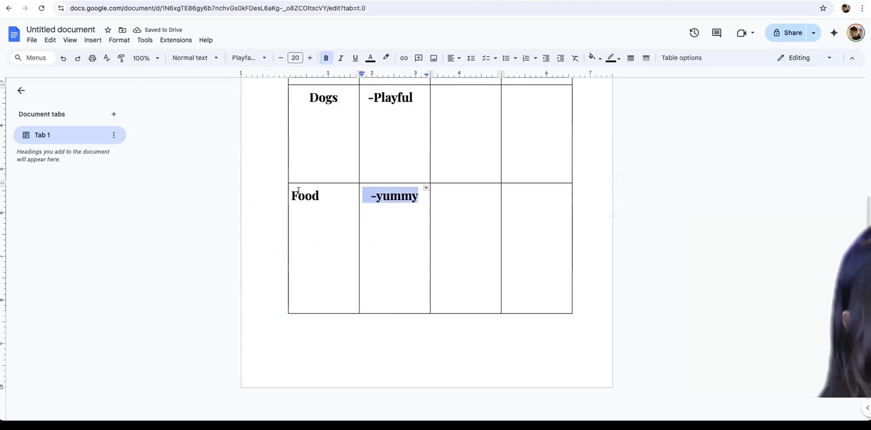
left_click(290, 195)
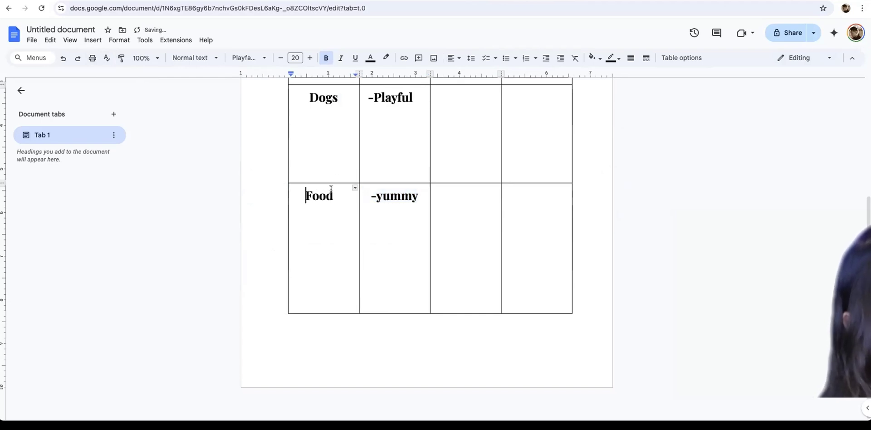
scroll(336, 177, "up", 4)
left_click(291, 172)
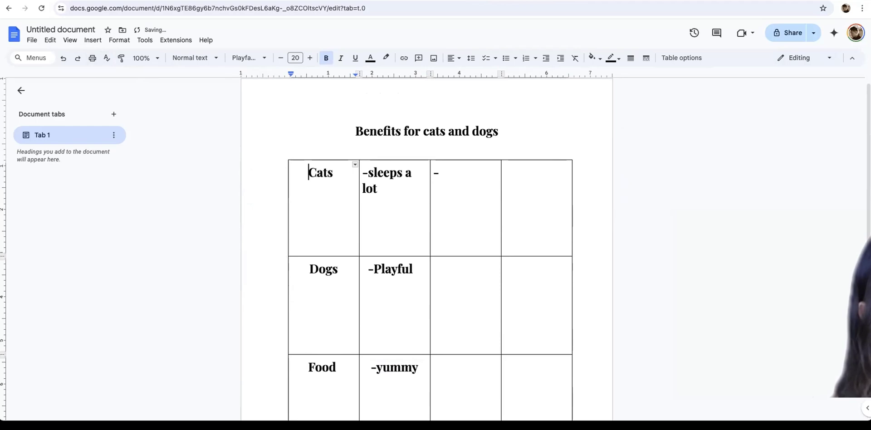
Step: Open a new blank drawing for the third cell of the Cats row and choose the Text box tool
left_click(458, 175)
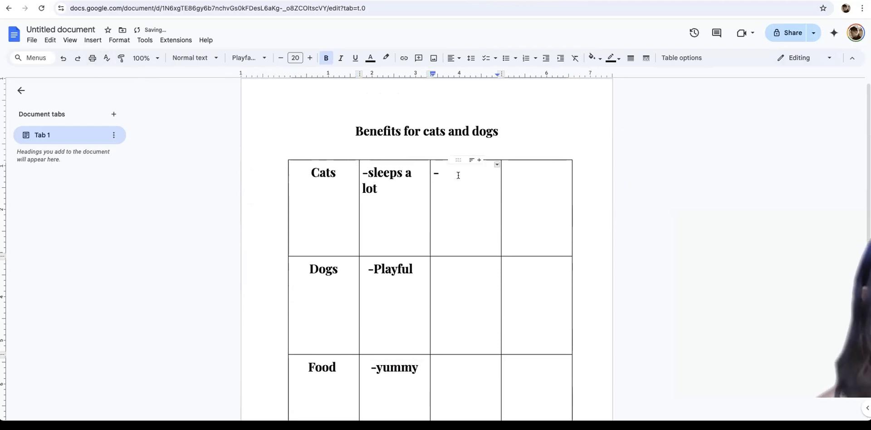
left_click(91, 38)
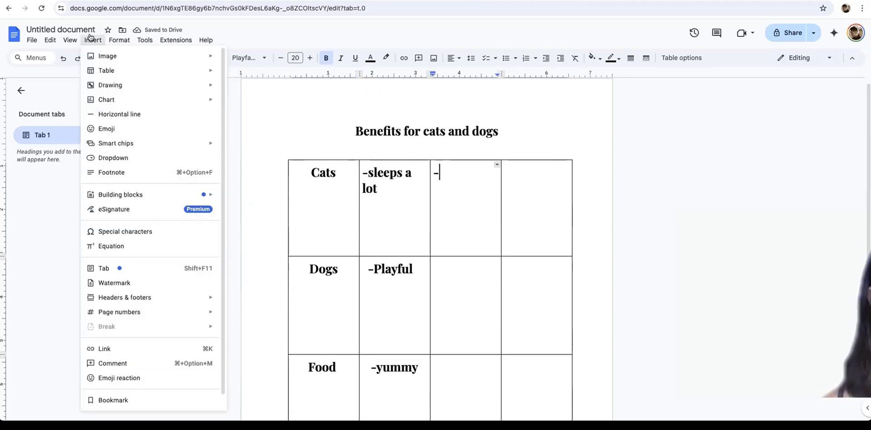
mouse_move(113, 85)
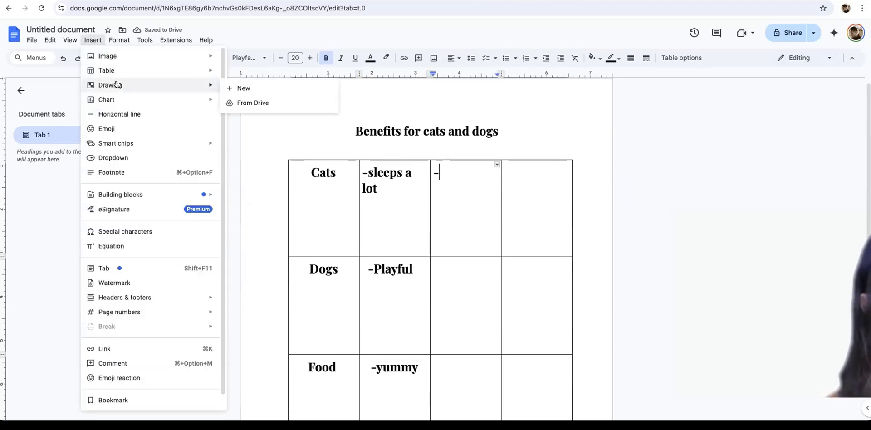
left_click(226, 89)
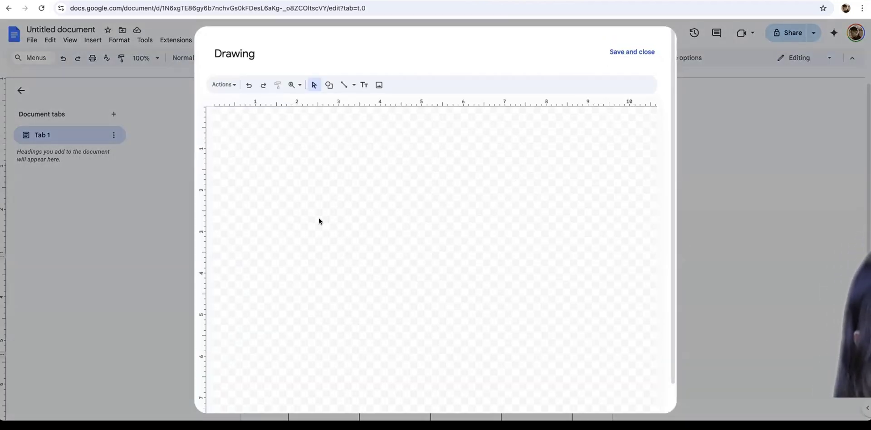
mouse_move(320, 218)
left_mouse_down()
mouse_move(324, 204)
mouse_move(384, 210)
left_mouse_up()
left_click(365, 85)
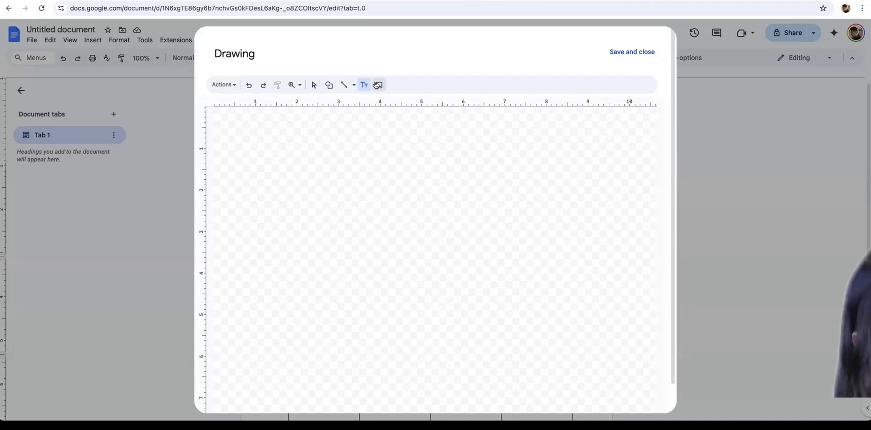
left_click(377, 85)
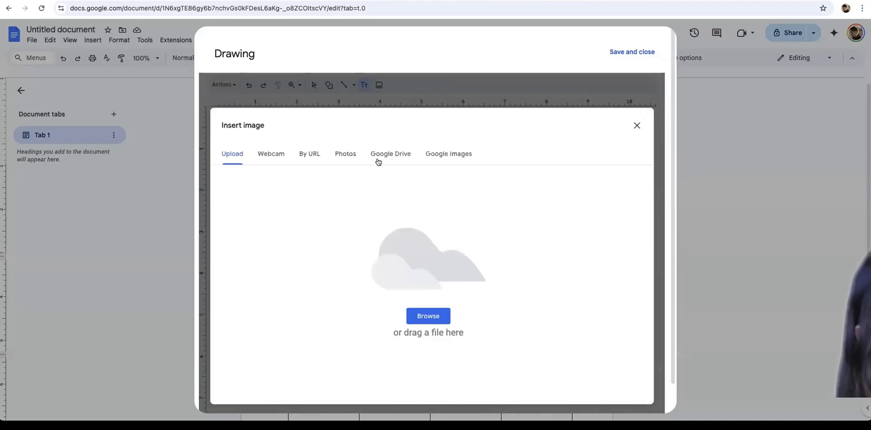
left_click(353, 154)
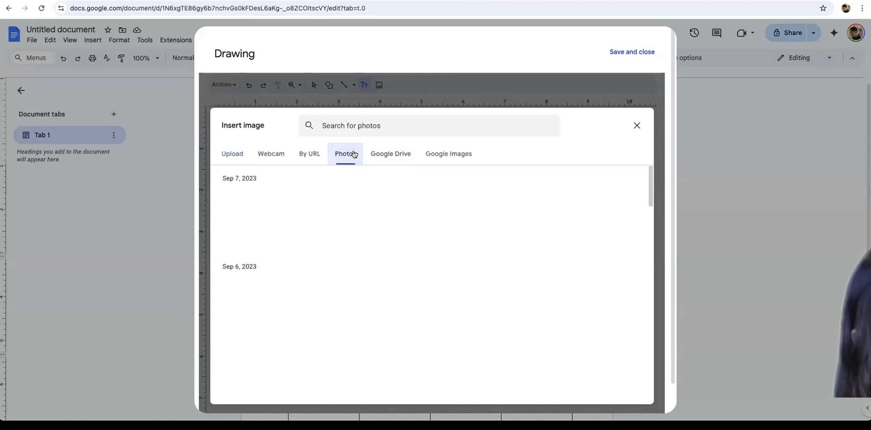
left_click(637, 124)
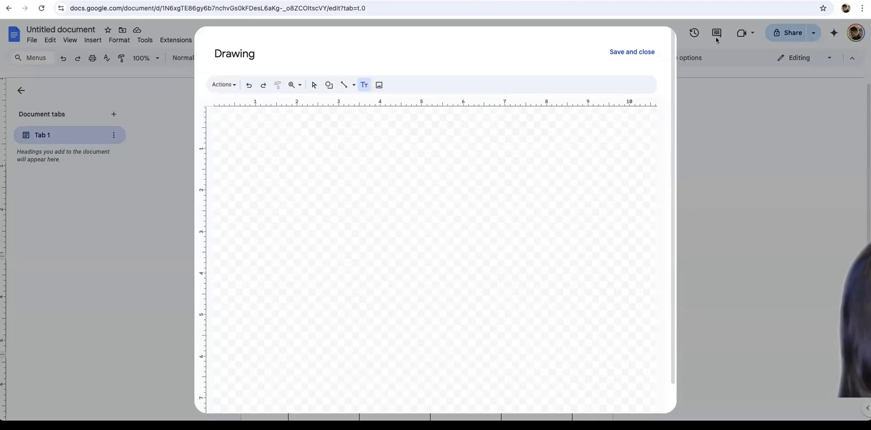
Step: Close the blank drawing and return to the start of the document
left_click(614, 43)
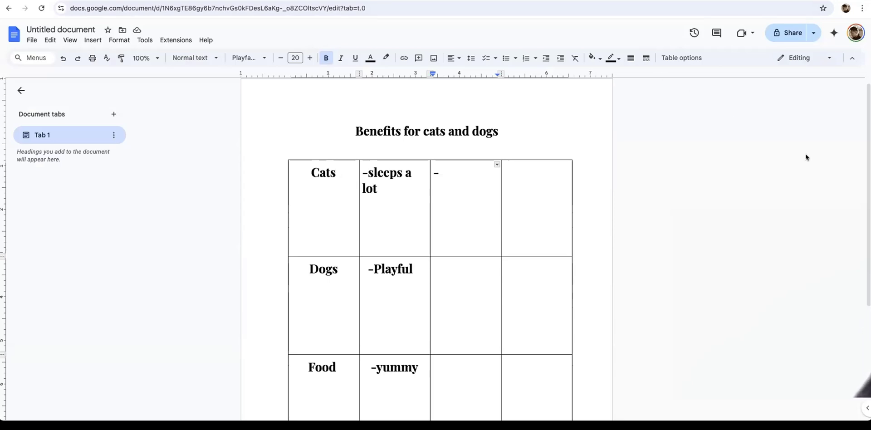
left_click(782, 179)
scroll(498, 181, "up", 3)
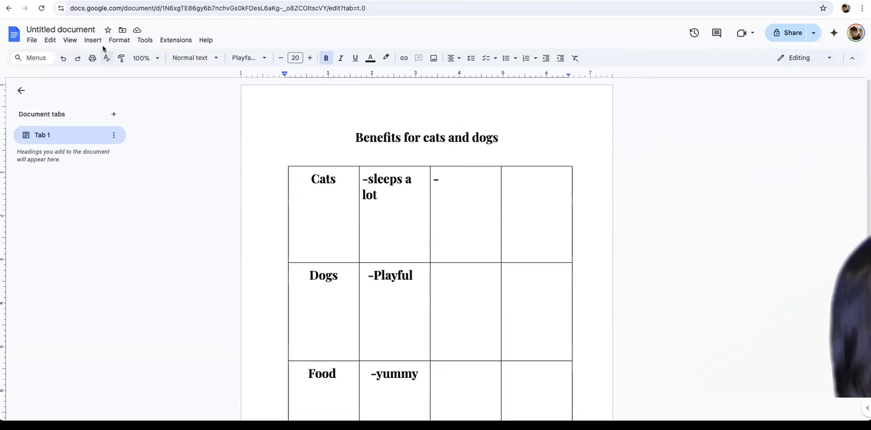
Step: Rename the untitled document as "Benefits for cats and dogs", accepting the suggested title
left_click(86, 28)
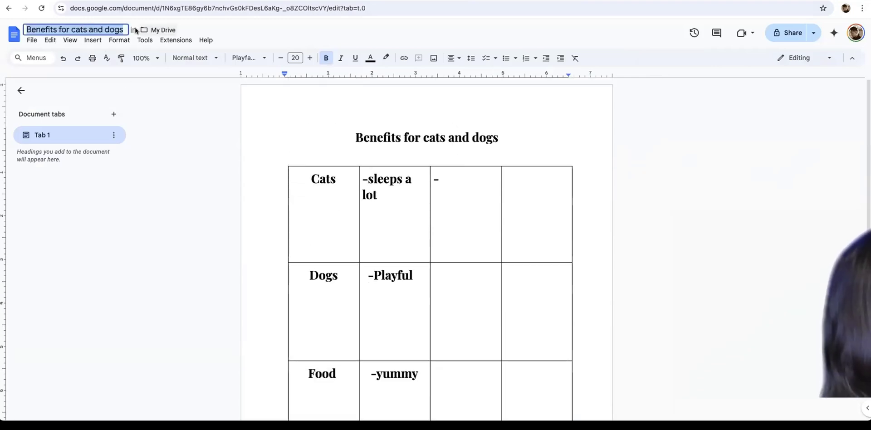
left_click(151, 118)
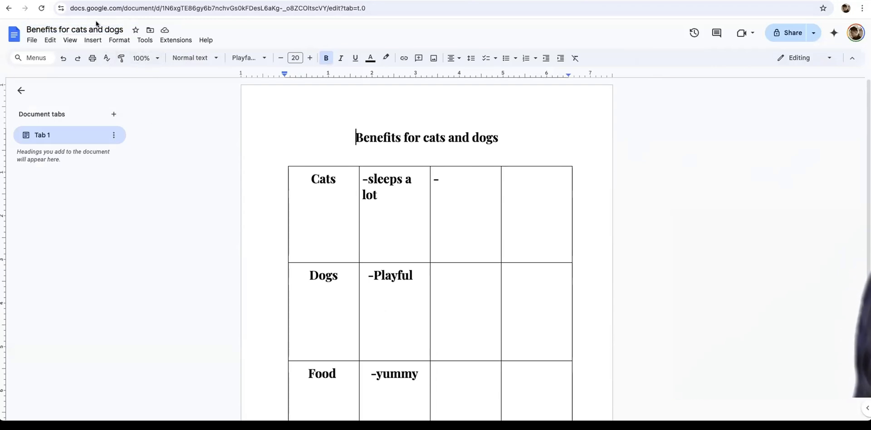
triple_click(414, 137)
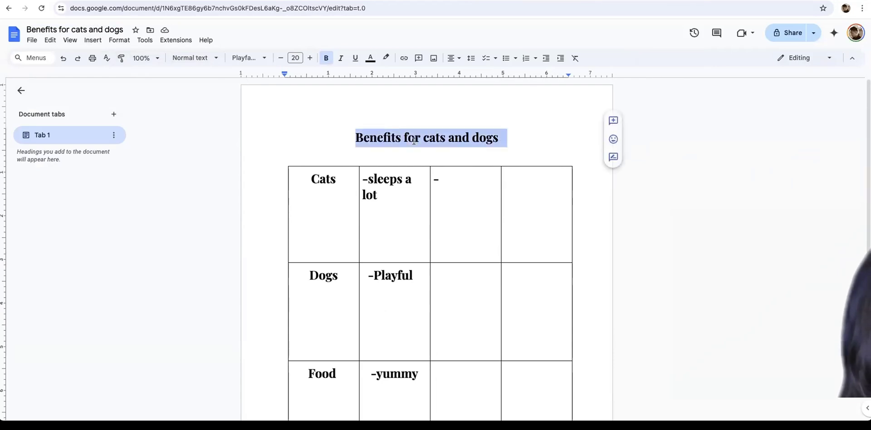
left_click(700, 132)
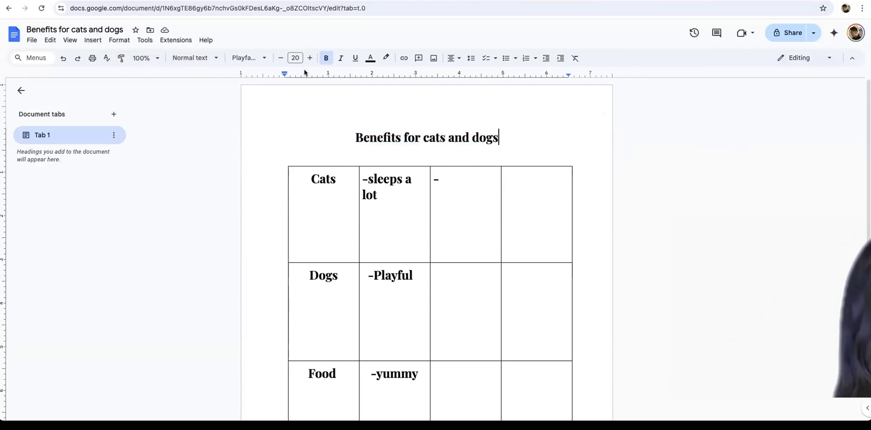
left_click(105, 27)
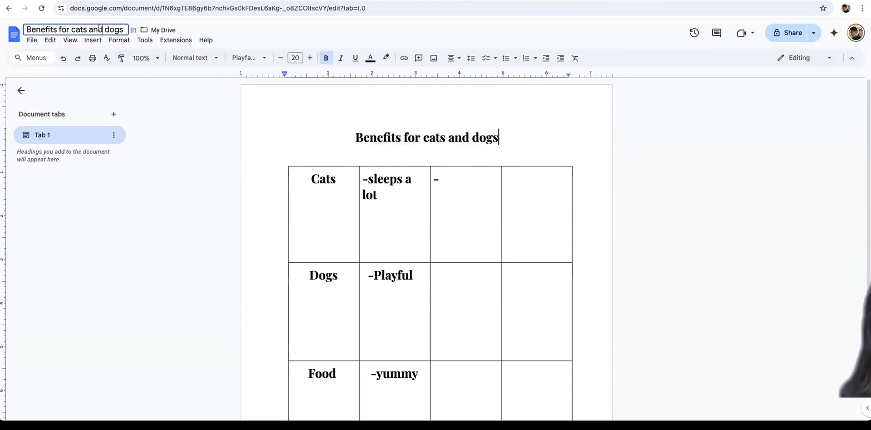
left_click(100, 30)
triple_click(109, 29)
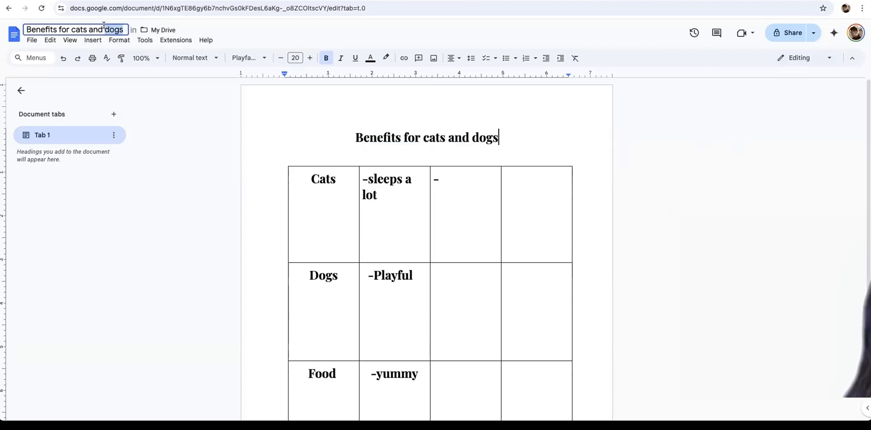
left_click(241, 128)
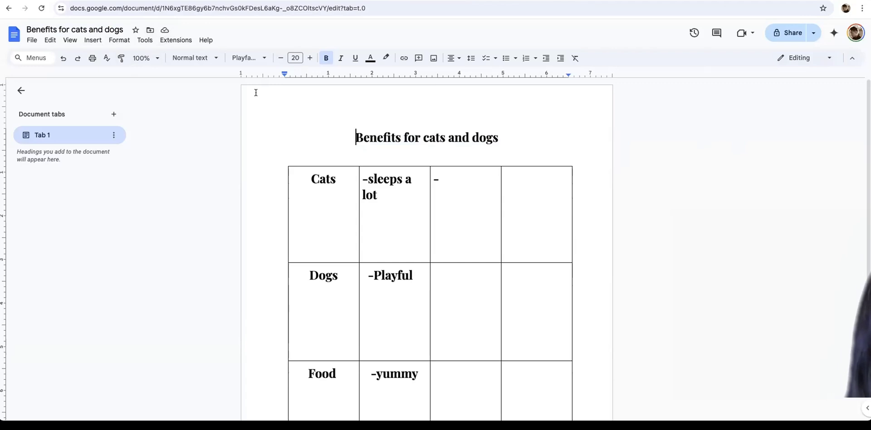
left_click(33, 57)
left_click(224, 158)
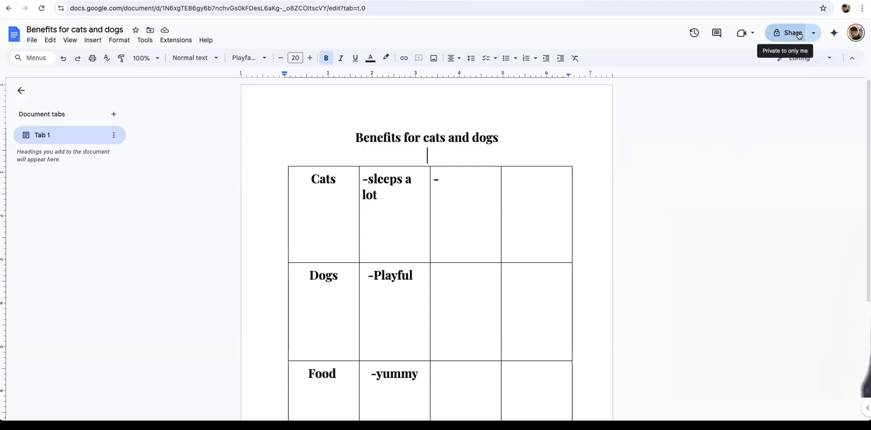
left_click(813, 33)
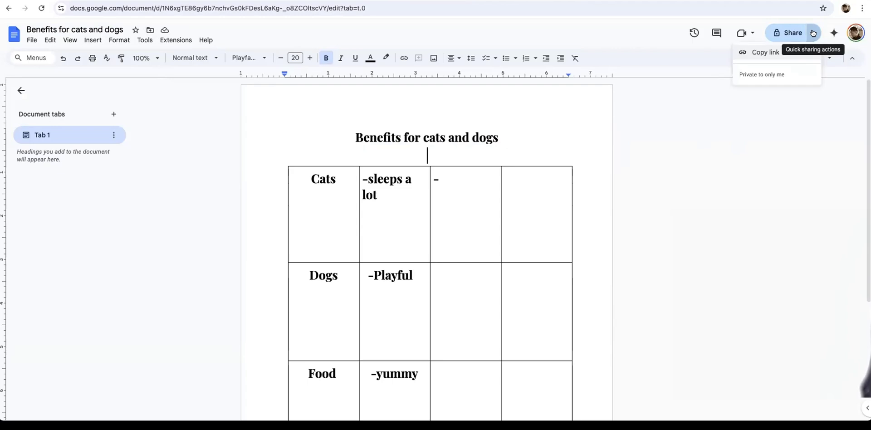
left_click(743, 161)
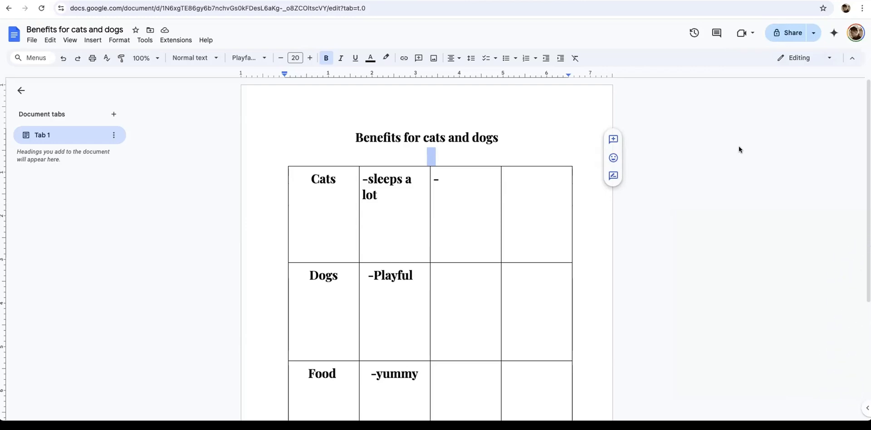
left_click(166, 39)
mouse_move(145, 40)
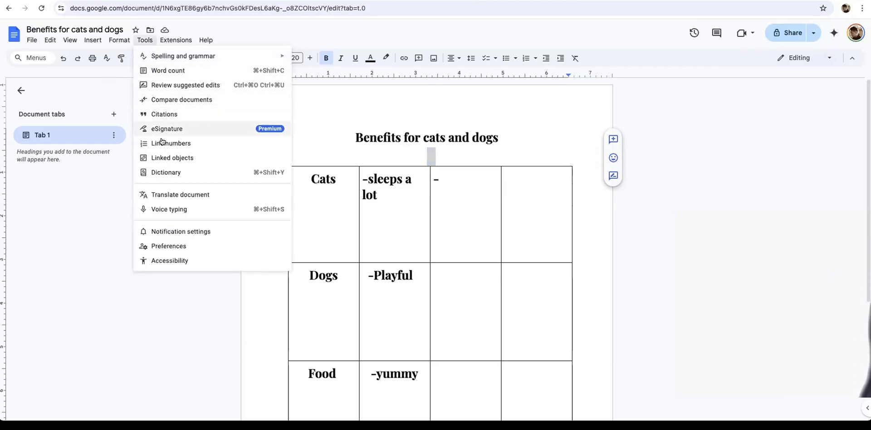
left_click(128, 309)
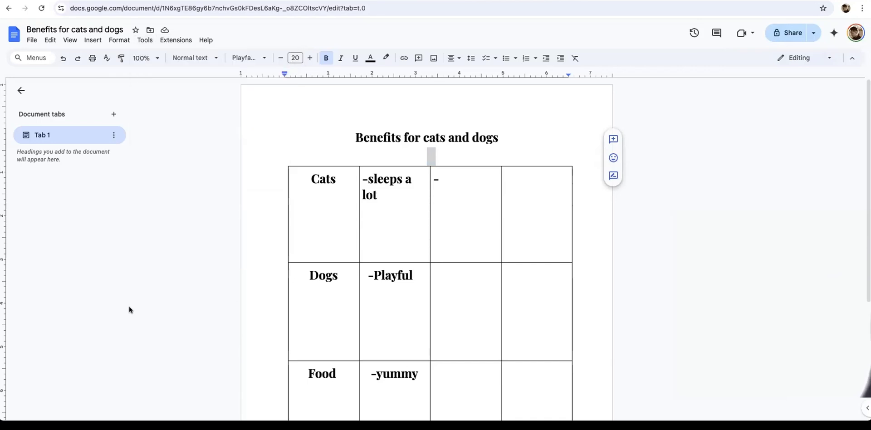